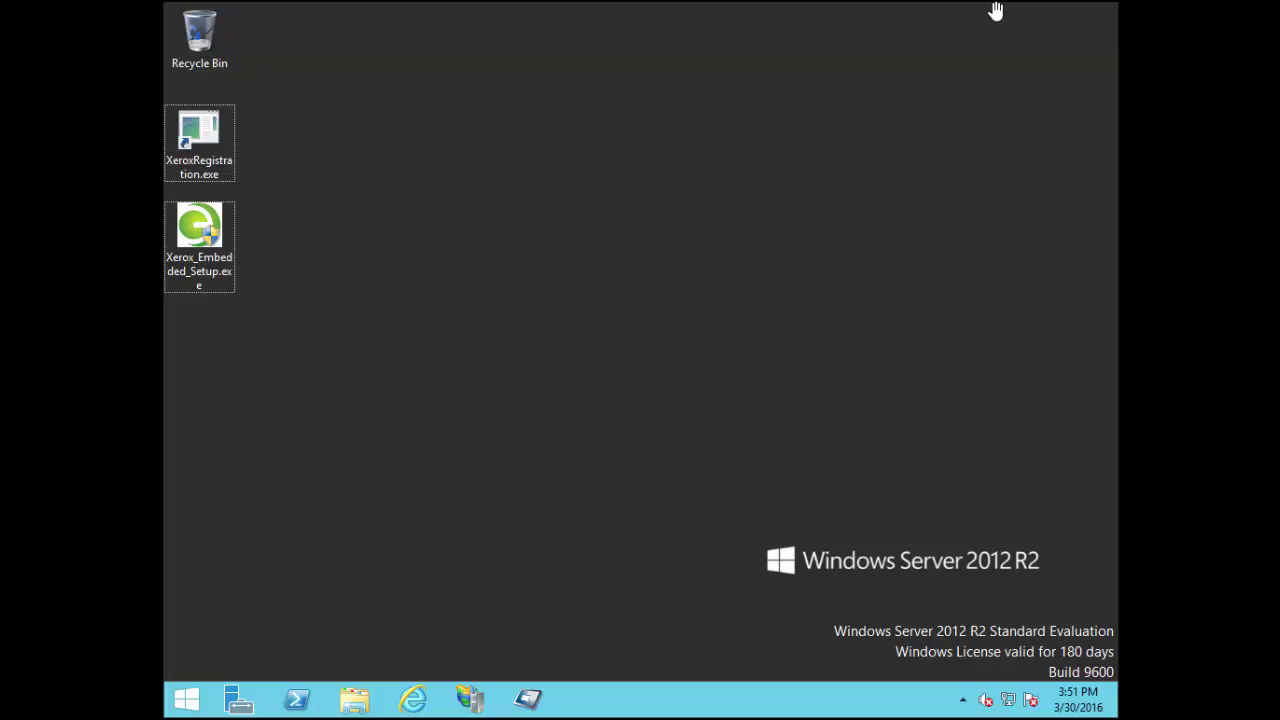
# Launch Xerox_Embedded_Setup.exe, approve the UAC prompt, and accept the license terms
pyautogui.doubleClick(199, 229)
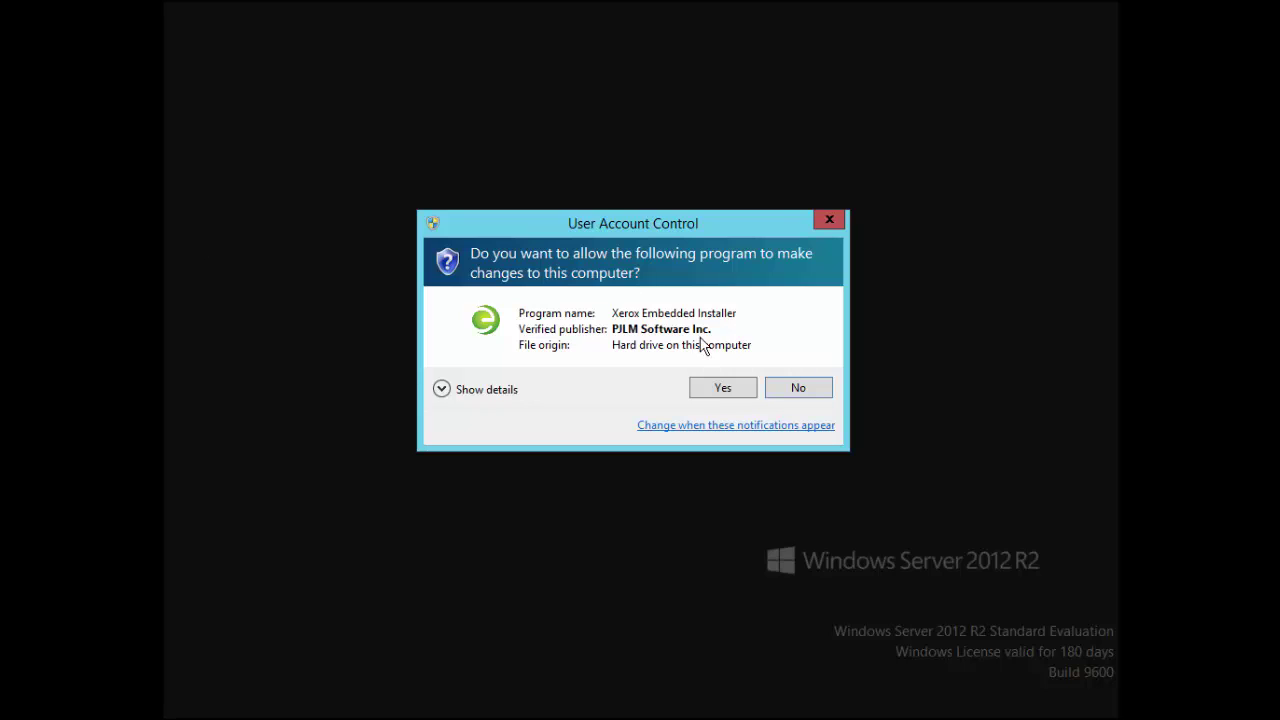
pyautogui.click(733, 393)
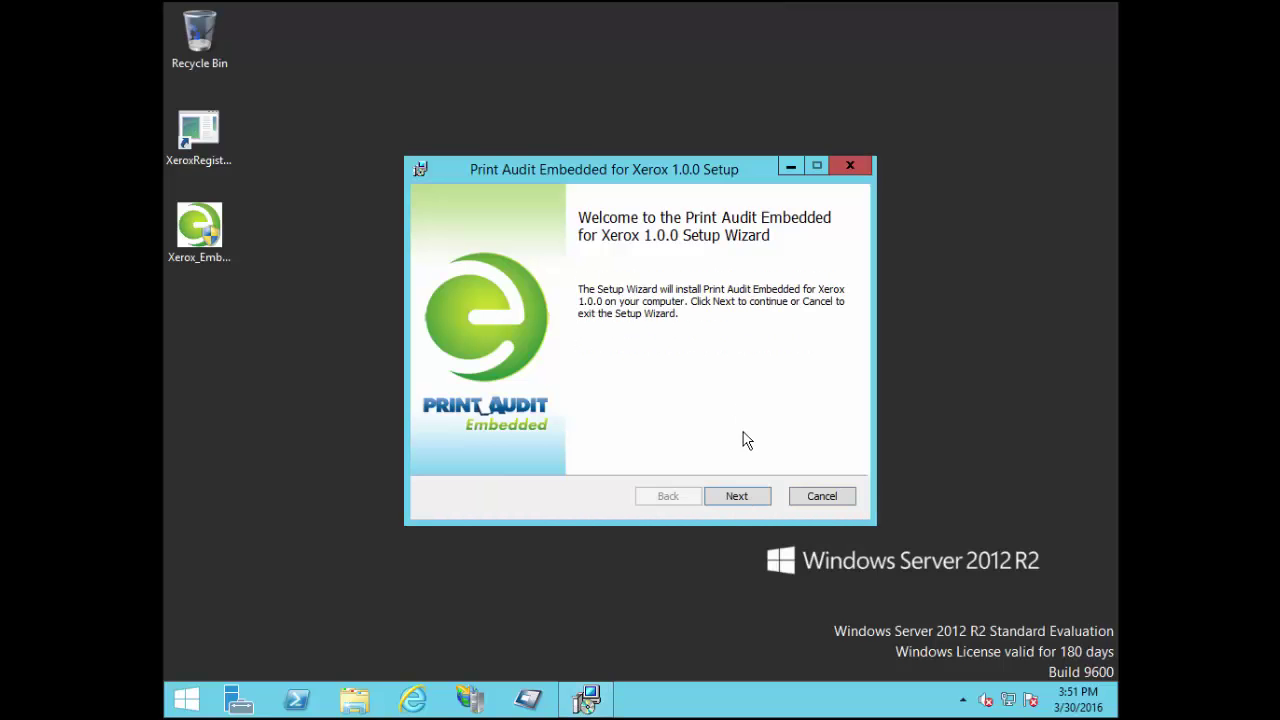
pyautogui.click(738, 497)
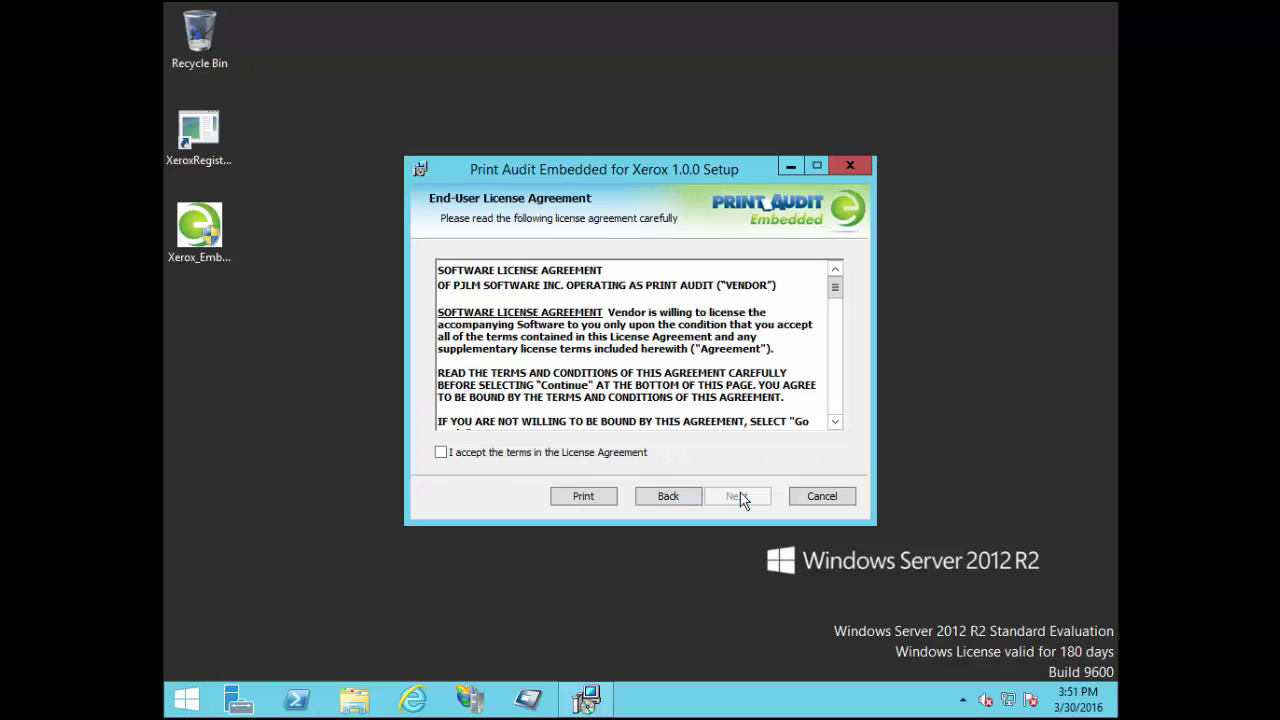
pyautogui.click(561, 452)
pyautogui.click(732, 500)
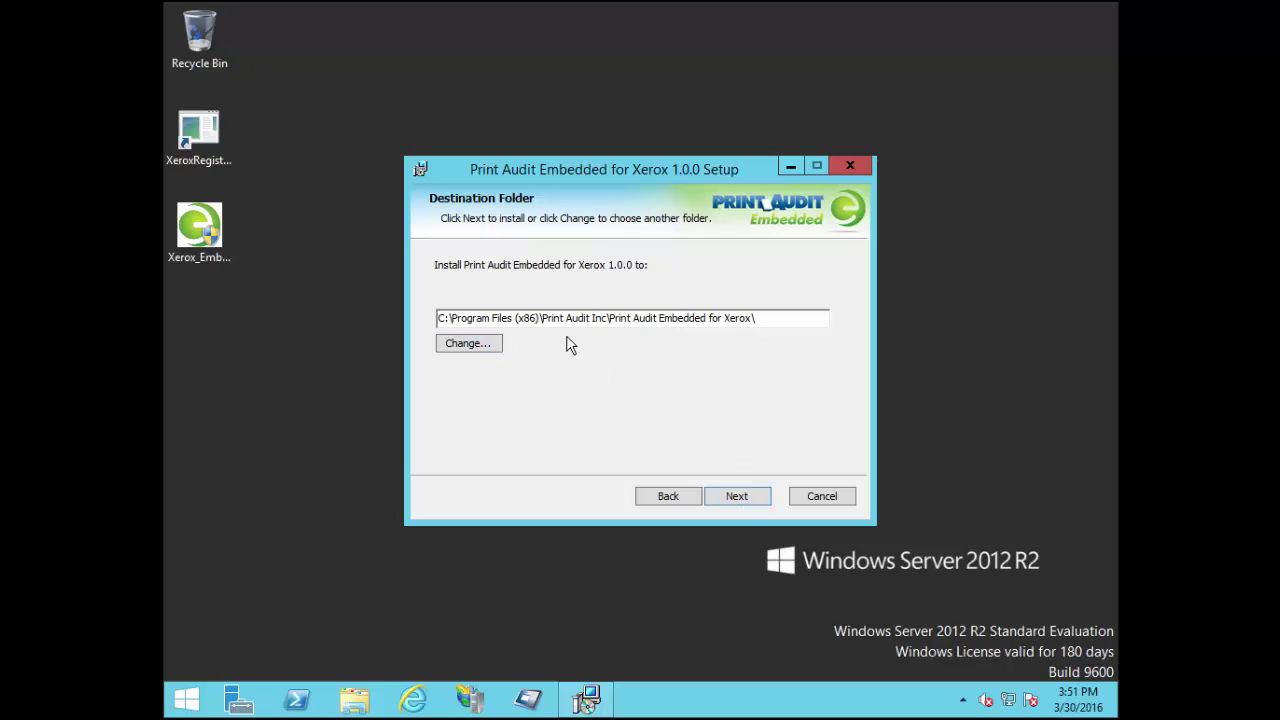
# Keep the default install folder and point Print Audit 6 and Secure Server to 192.168.0.80
pyautogui.click(740, 500)
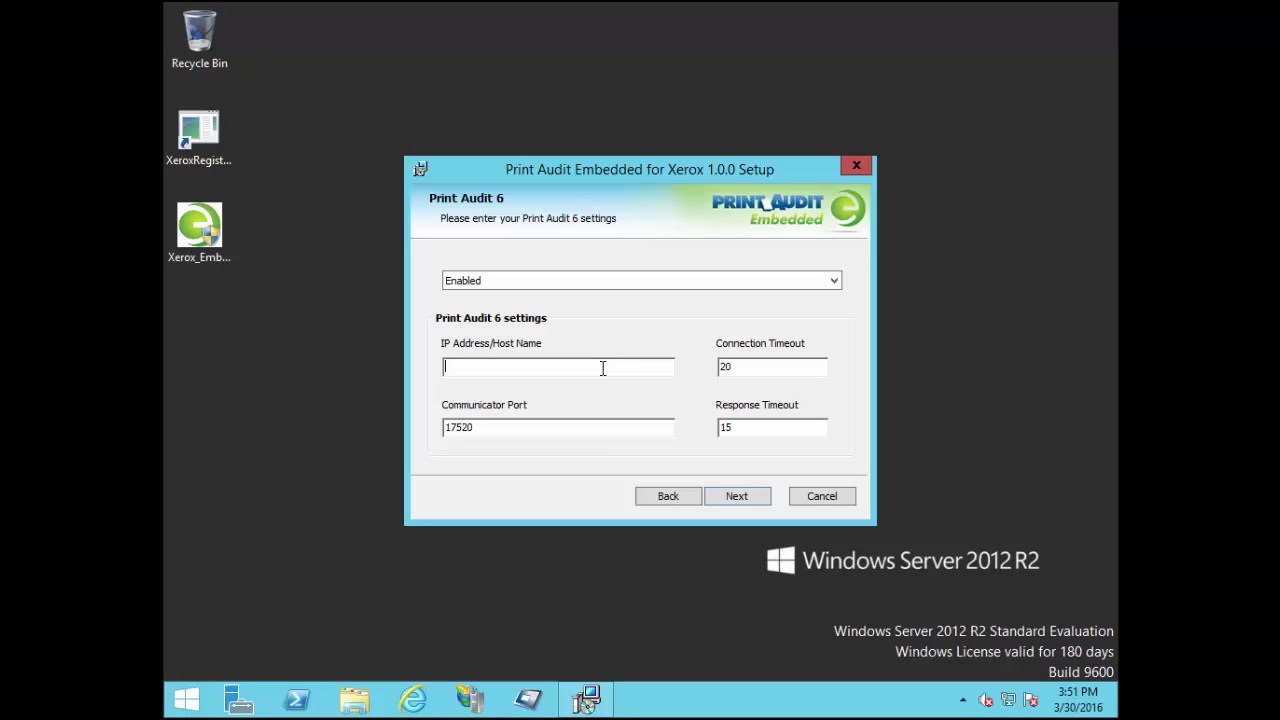
pyautogui.write('192.168.0.80')
pyautogui.click(738, 503)
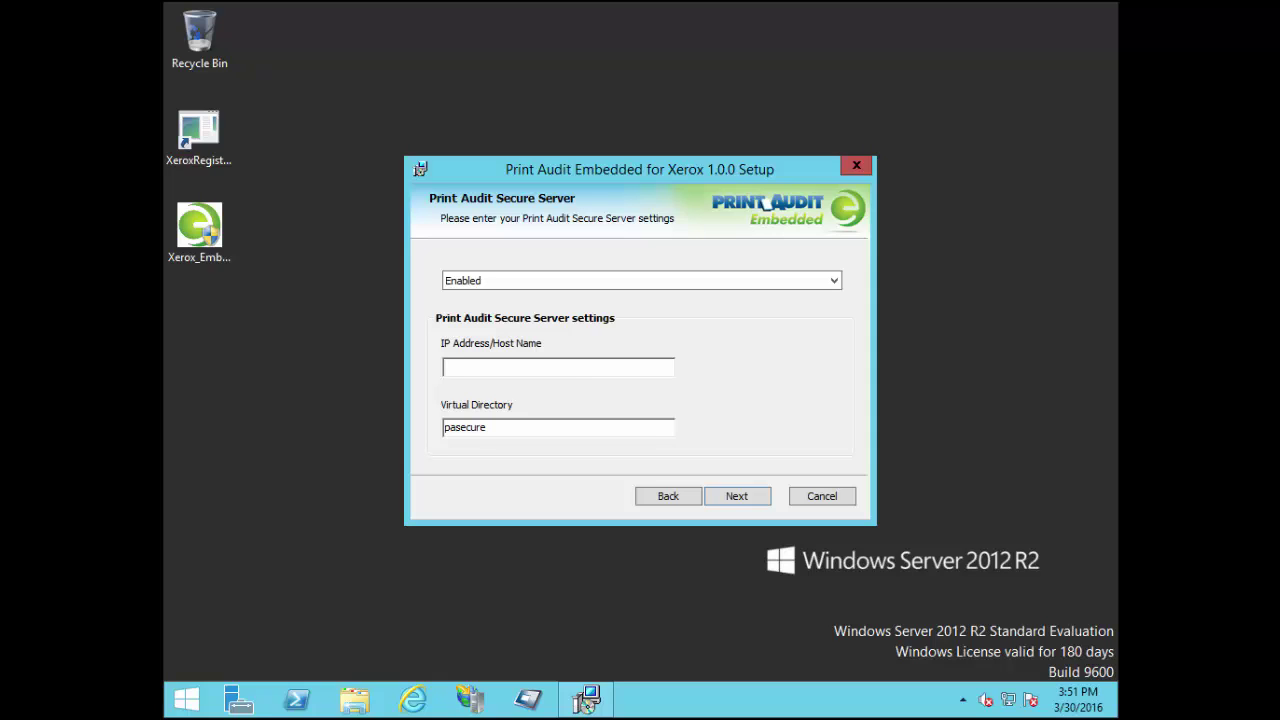
pyautogui.write('192.168.0.80')
pyautogui.click(737, 496)
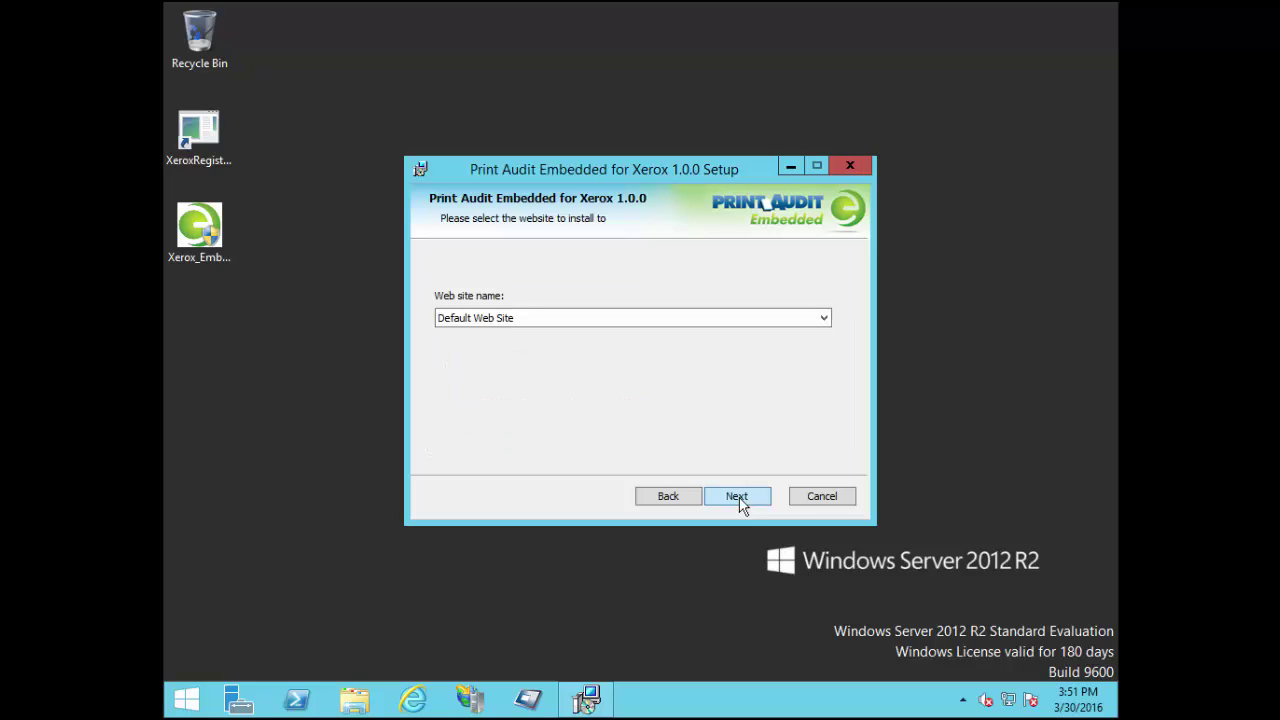
# Install to the Default Web Site and finish the setup wizard
pyautogui.click(787, 318)
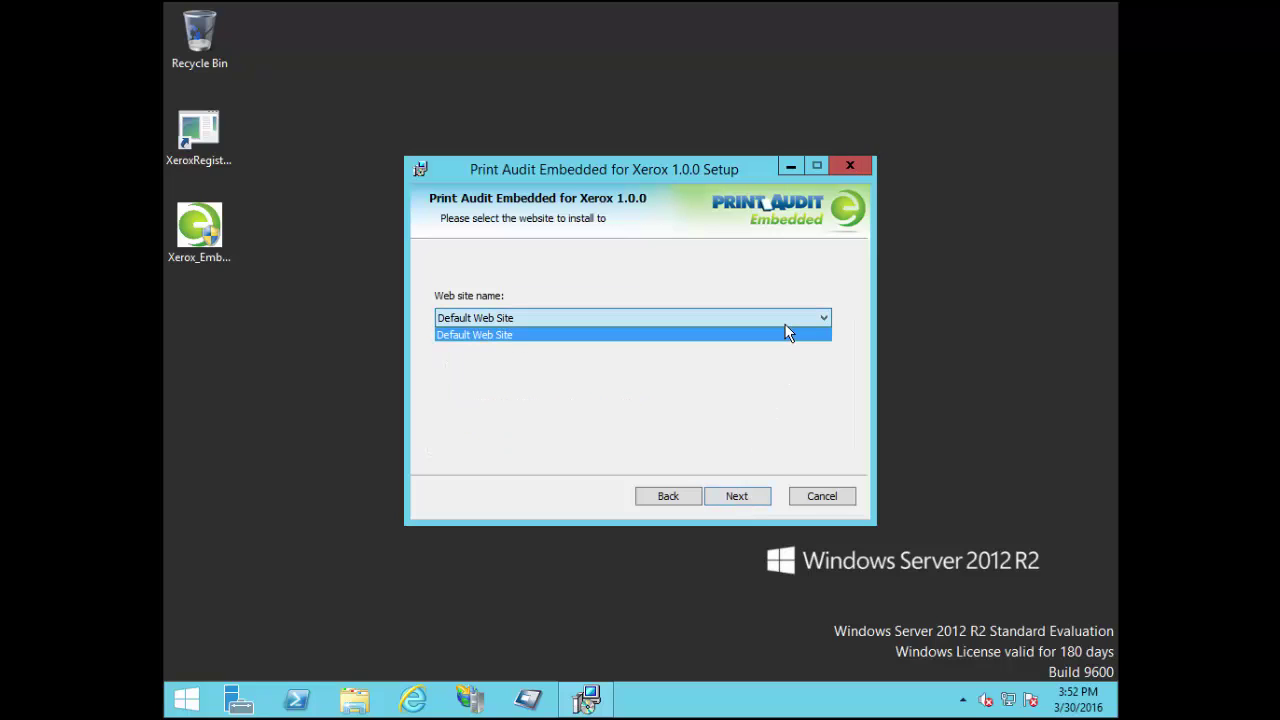
pyautogui.click(786, 334)
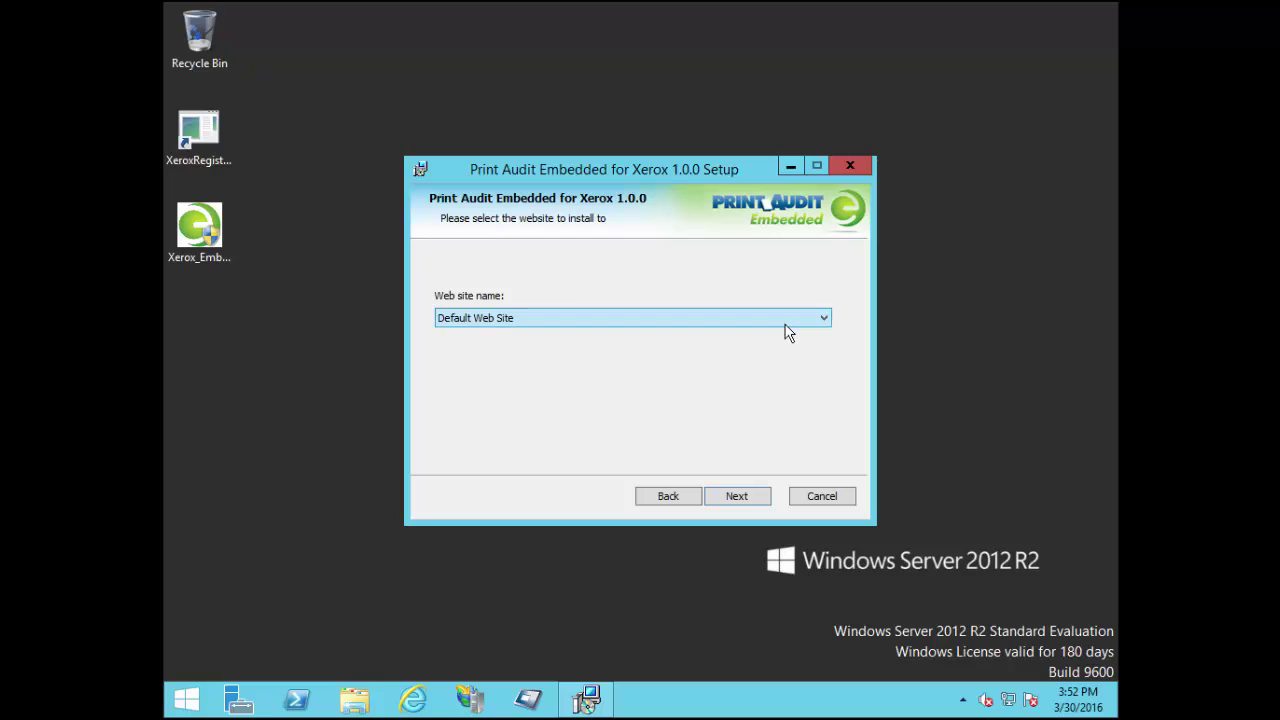
pyautogui.click(746, 501)
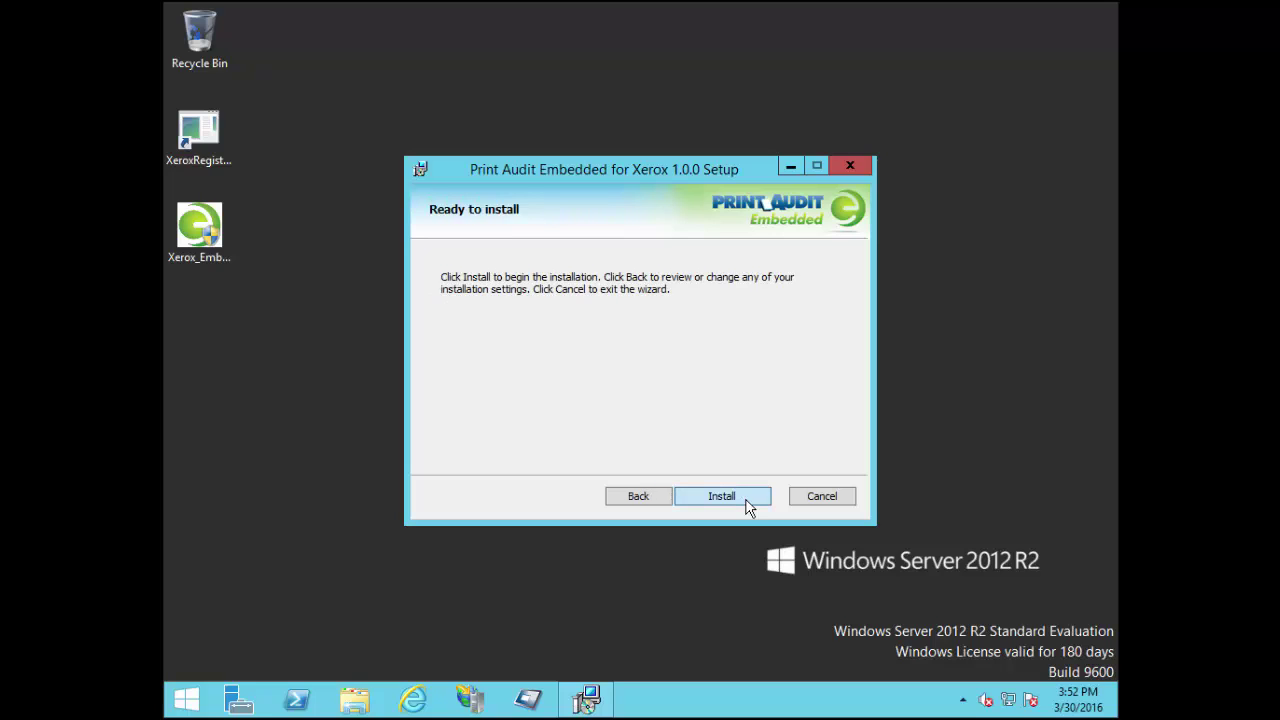
pyautogui.click(746, 502)
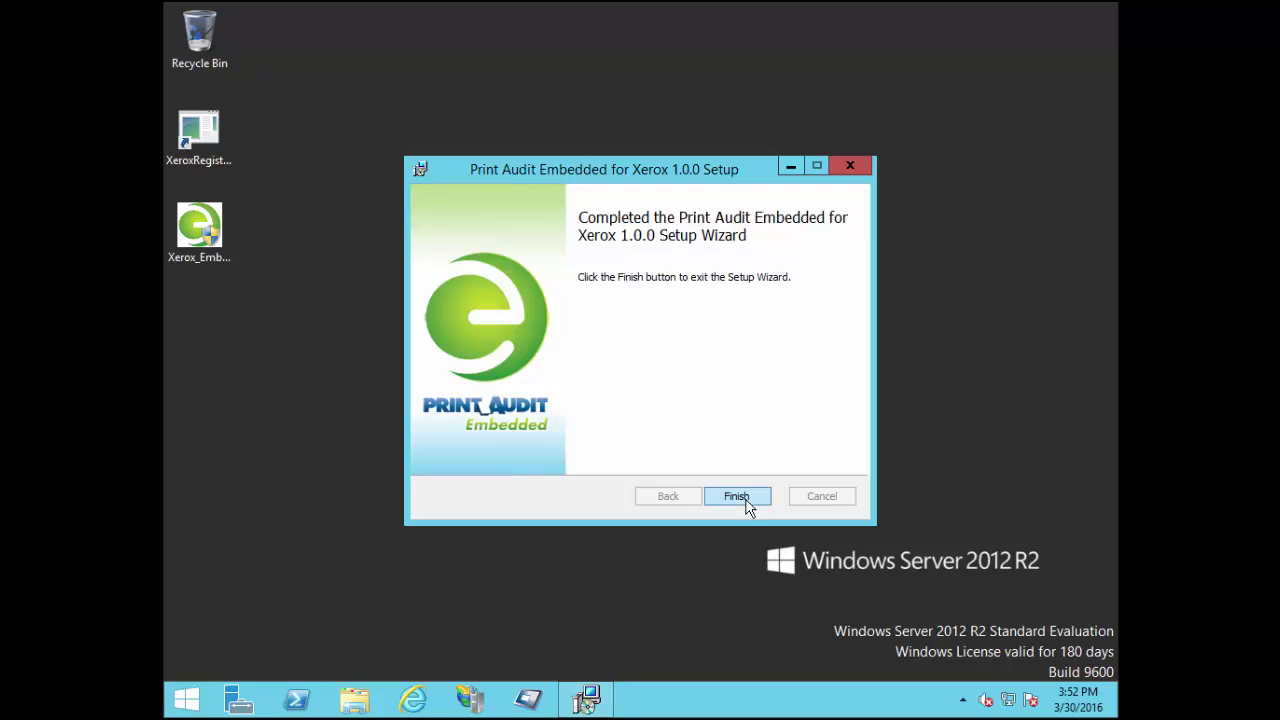
pyautogui.click(745, 500)
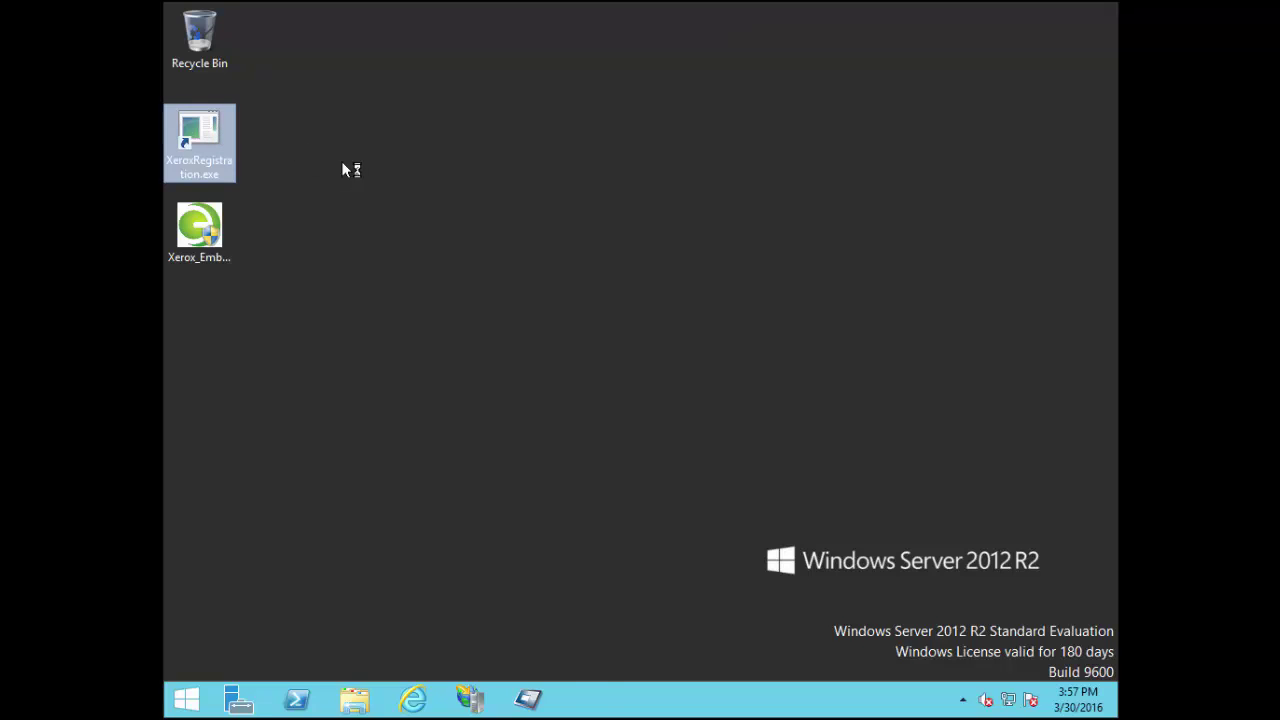
# Enter the device admin password and connect to 192.168.0.78 to list its 17 registrations
pyautogui.click(441, 263)
pyautogui.write('1111')
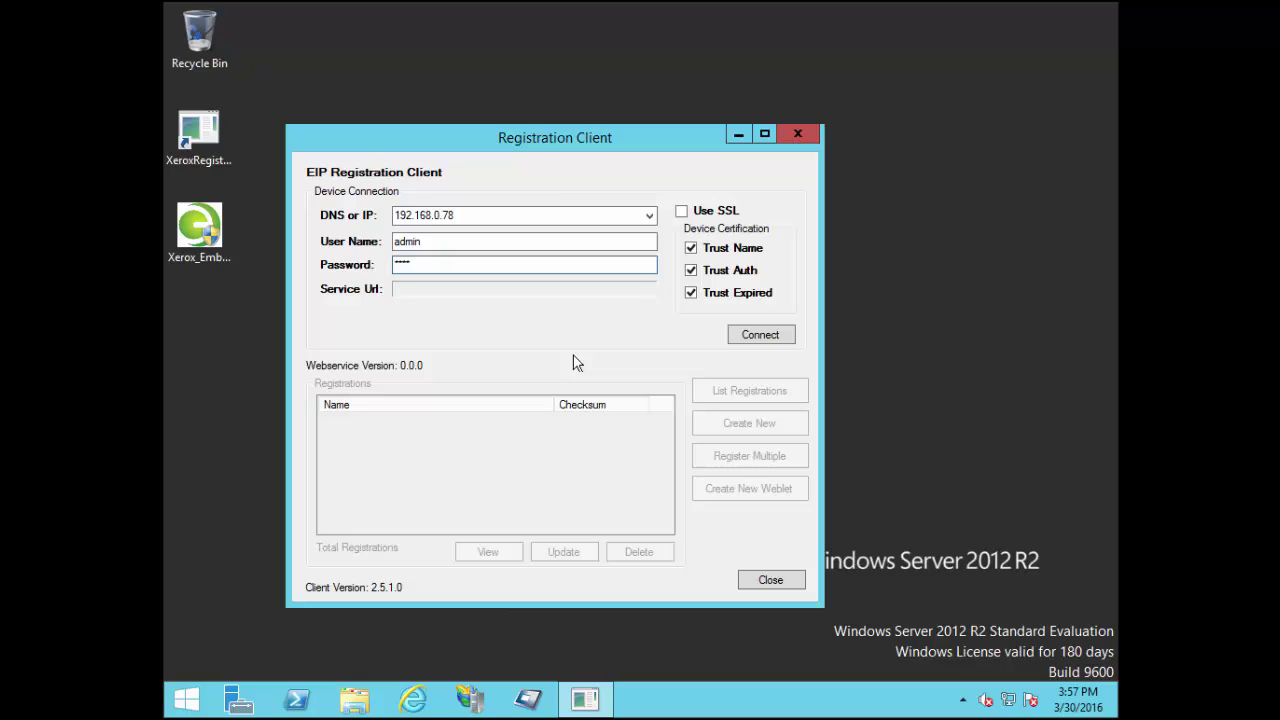
pyautogui.click(763, 334)
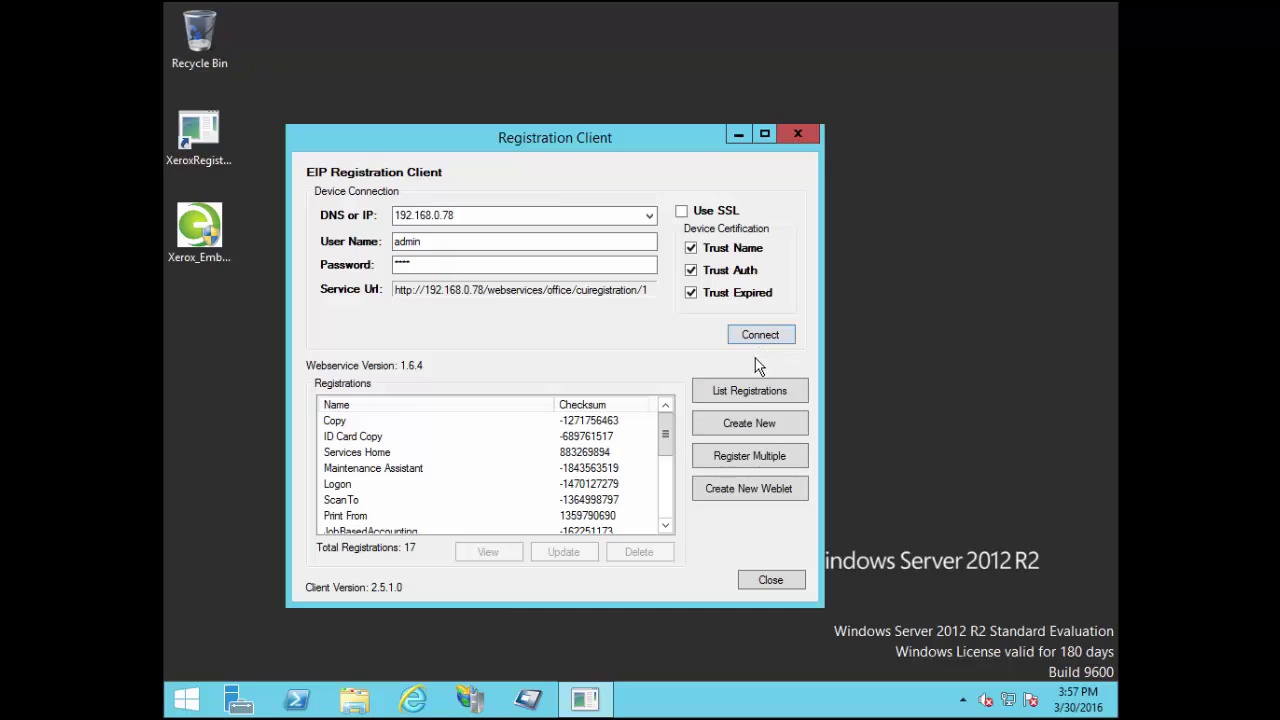
# Fill in a new registration and save its settings as 'Xerox Embedded Registration Settings' on the Desktop
pyautogui.click(752, 424)
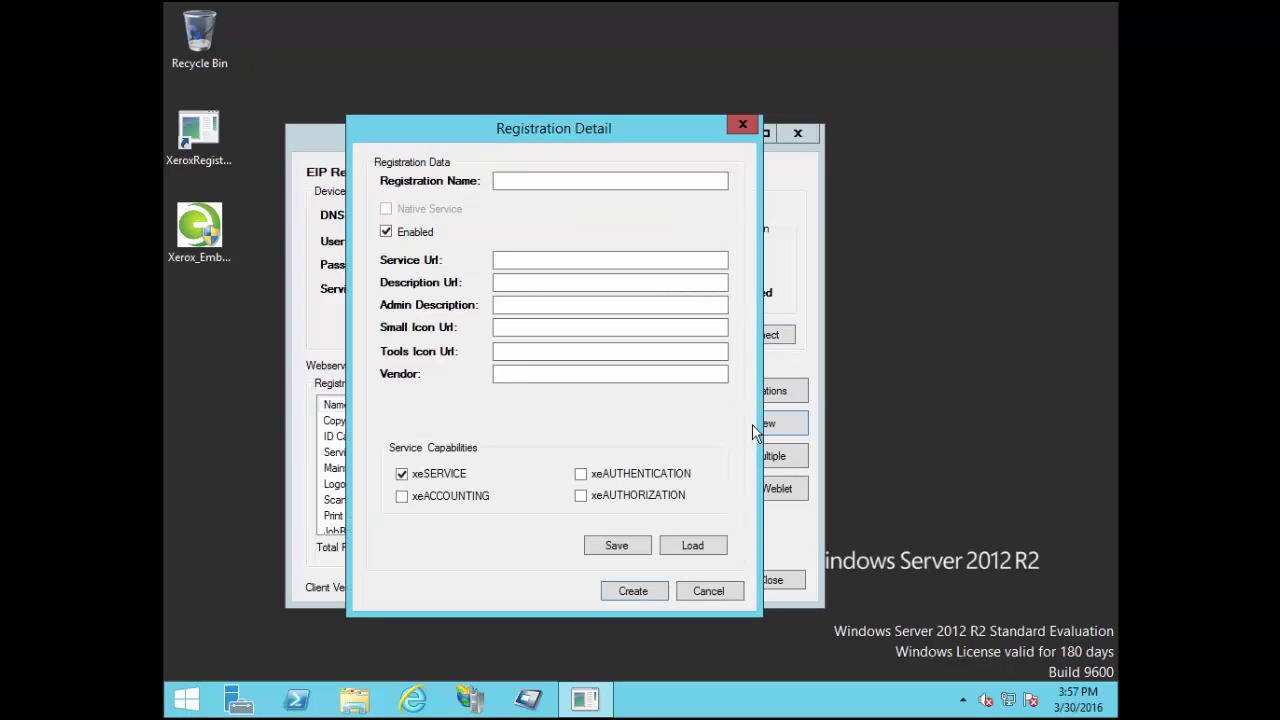
pyautogui.click(541, 183)
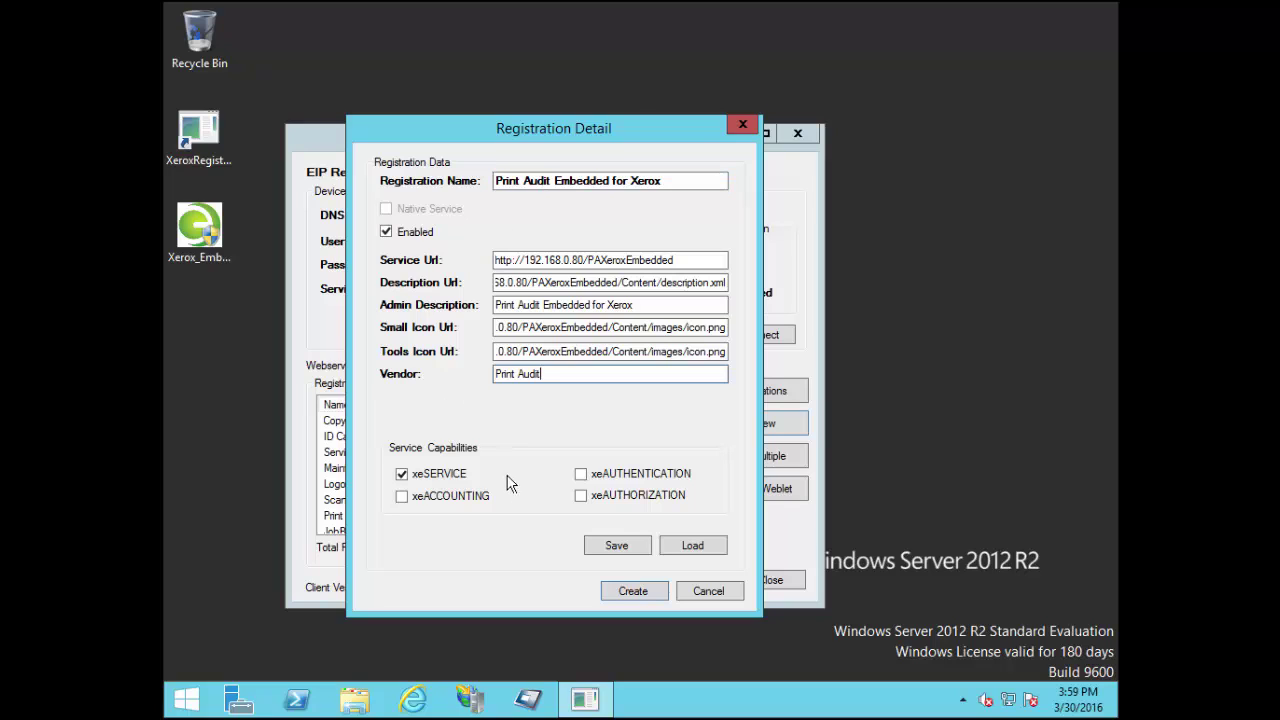
pyautogui.click(621, 550)
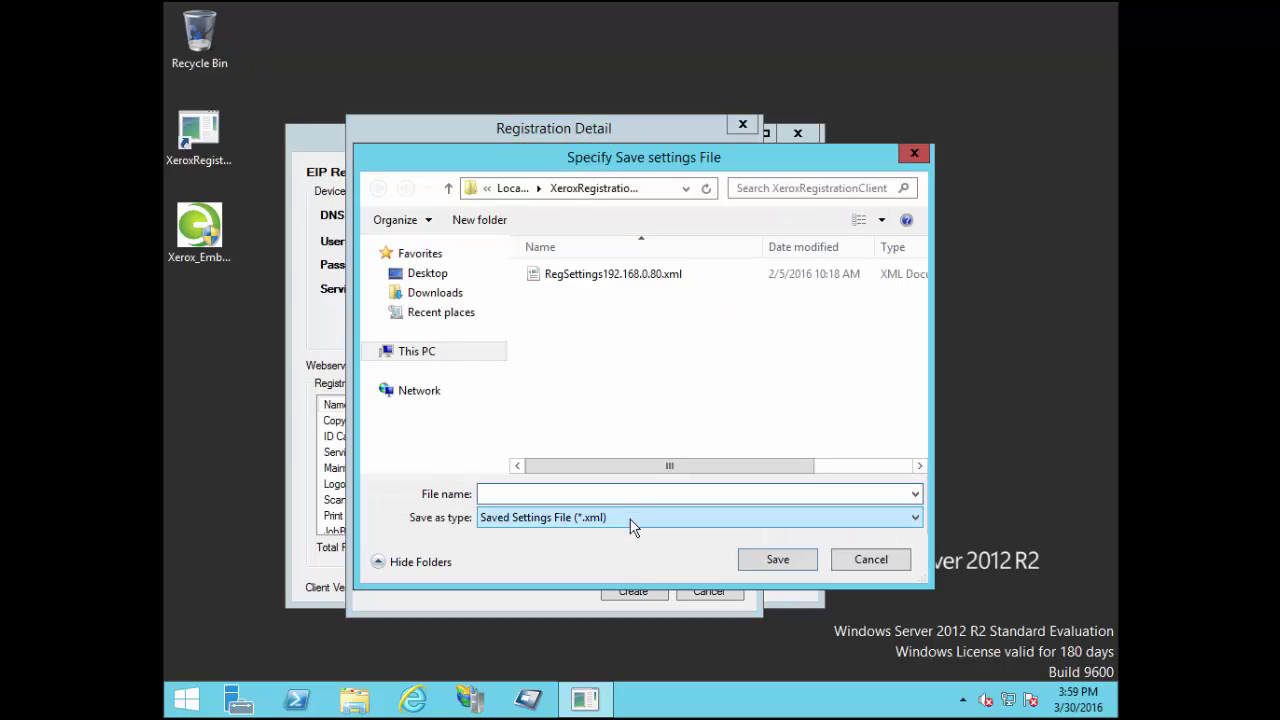
pyautogui.click(445, 276)
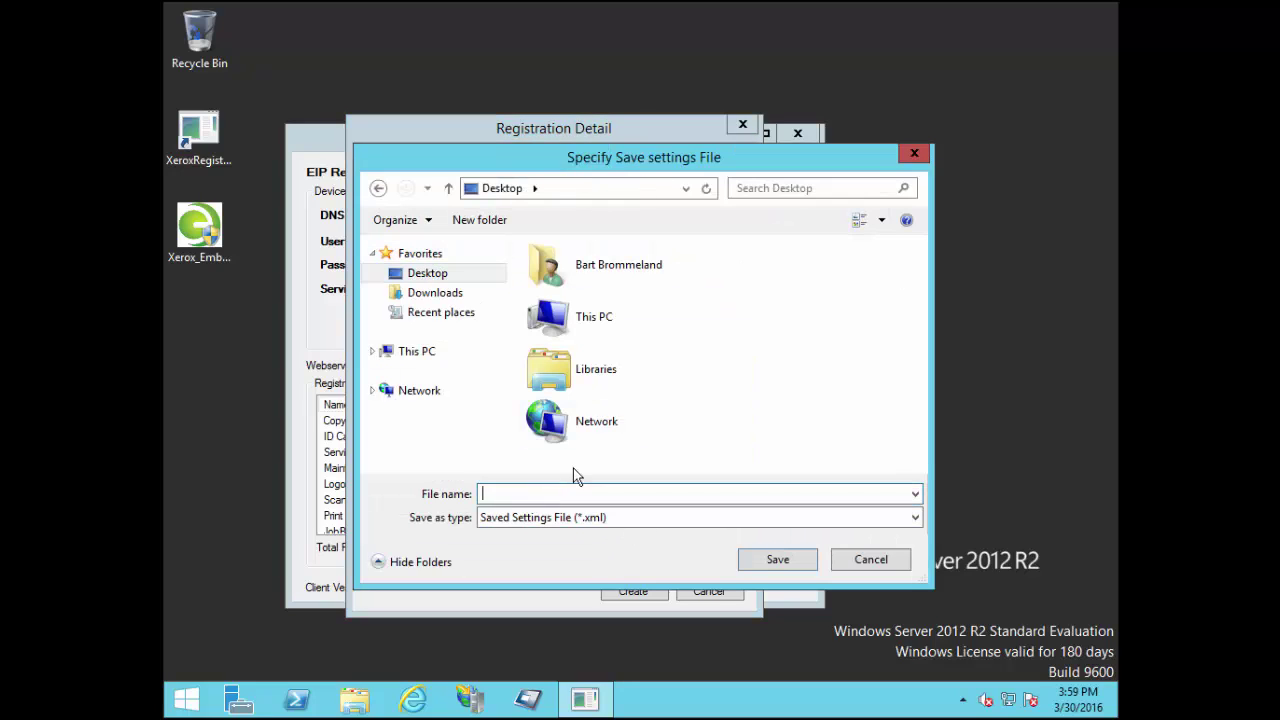
pyautogui.write('Xerox Embedded Reg')
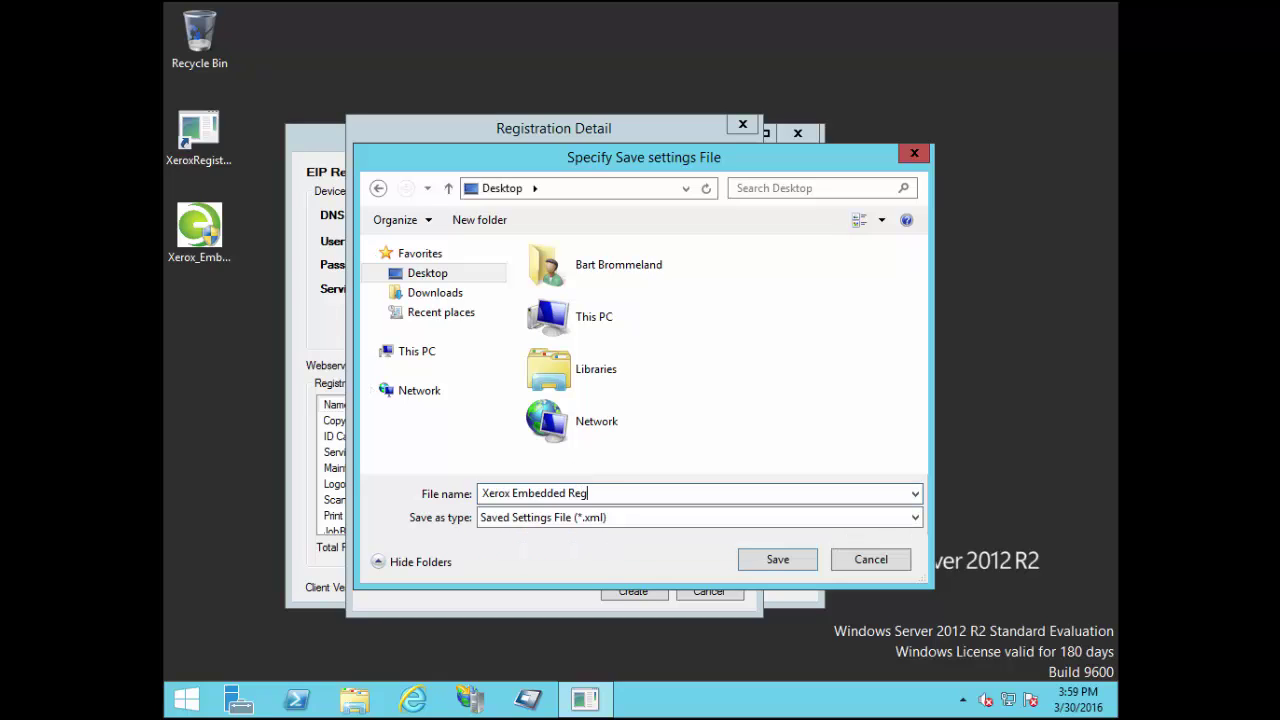
pyautogui.write('istration Settings')
pyautogui.click(778, 560)
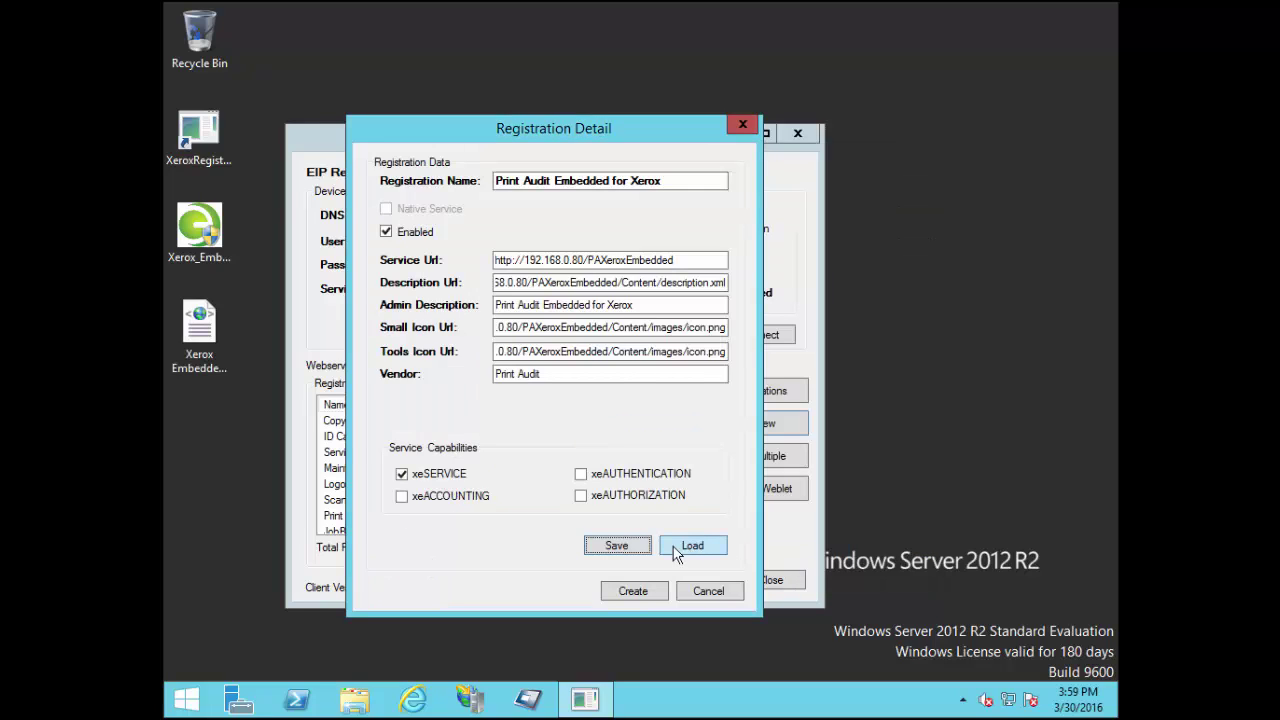
# Create the Print Audit Embedded for Xerox registration, confirm it in the list, and close the client
pyautogui.click(632, 591)
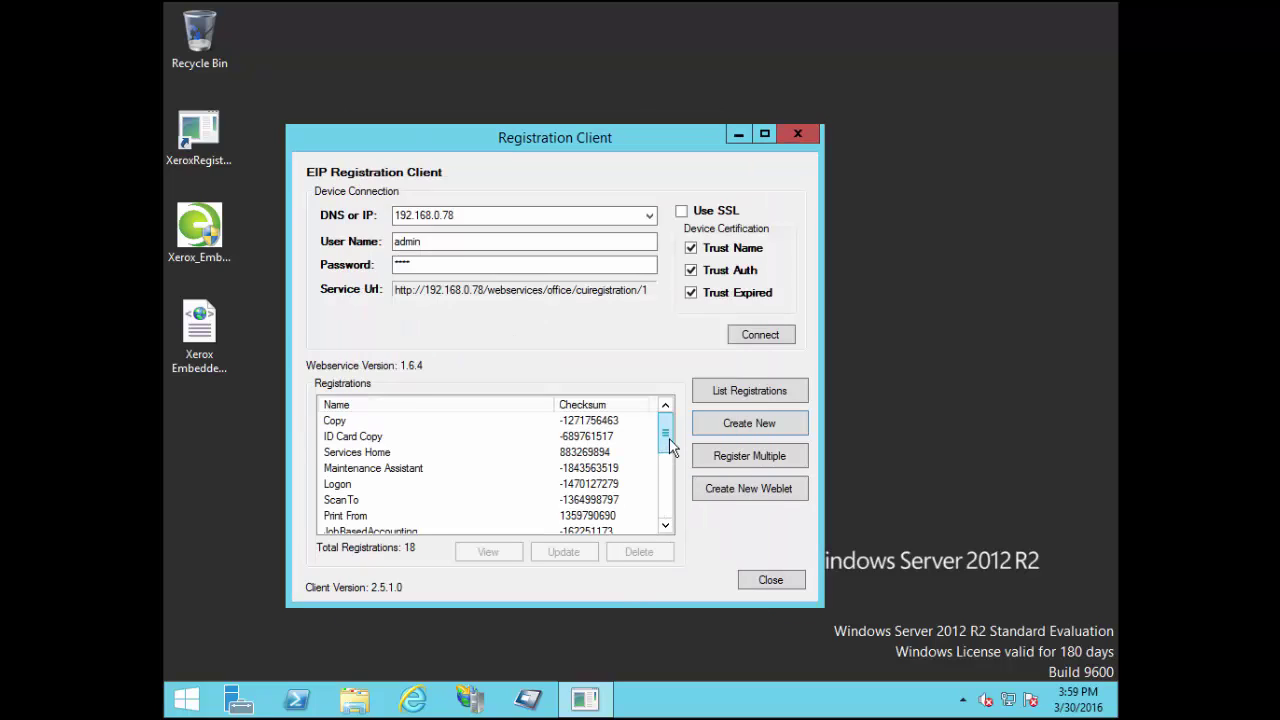
pyautogui.moveTo(667, 424); pyautogui.dragTo(663, 503)
pyautogui.click(432, 516)
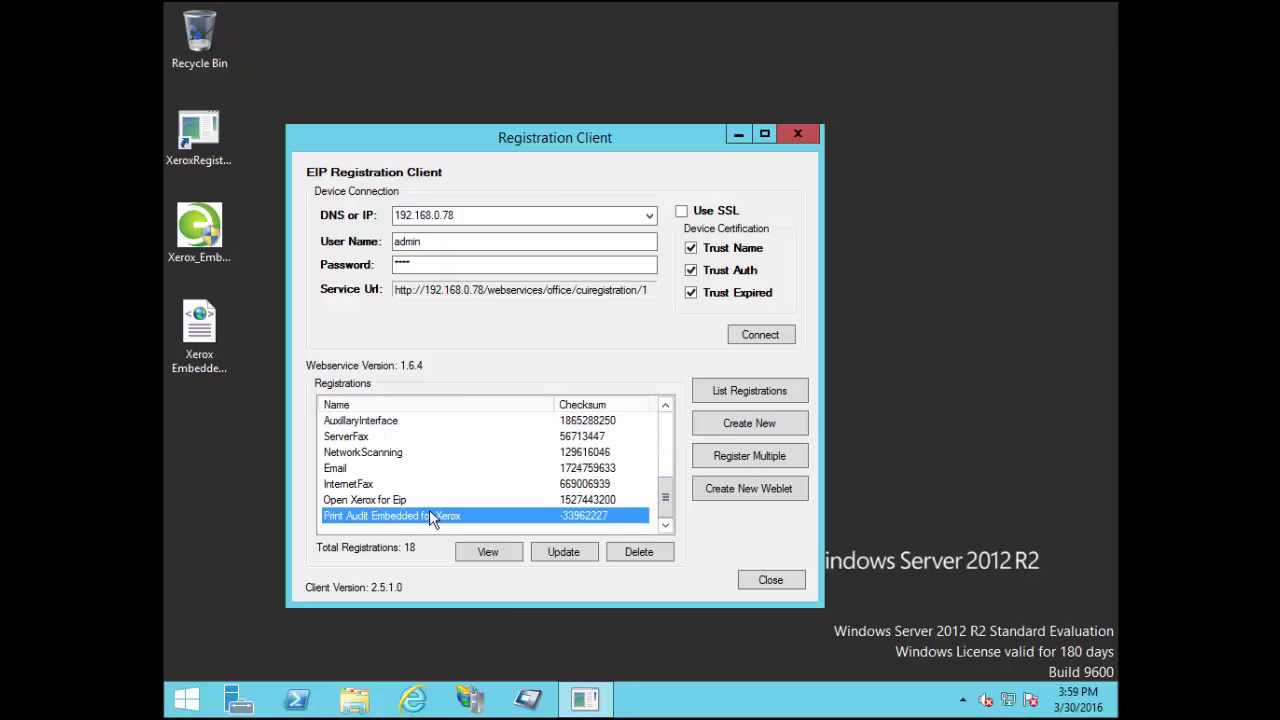
pyautogui.click(768, 584)
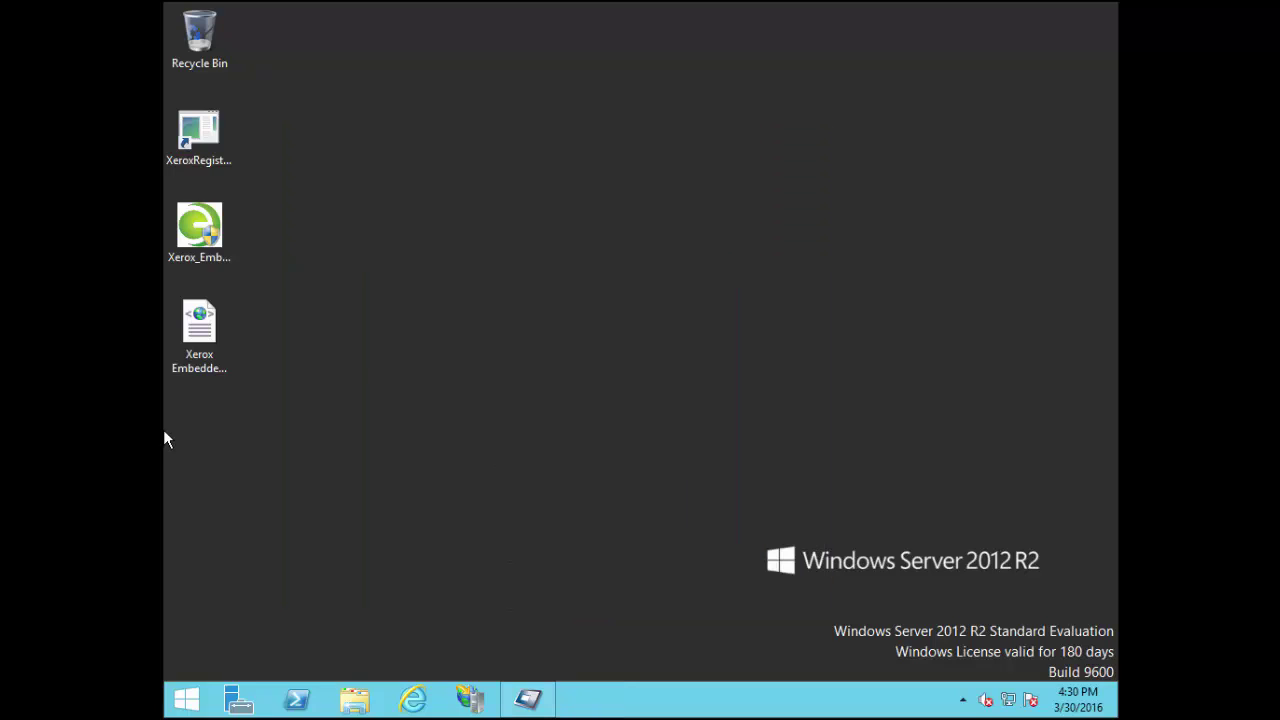
# Go to the Embedded Systems section of Print Audit 6 Administration
pyautogui.click(528, 700)
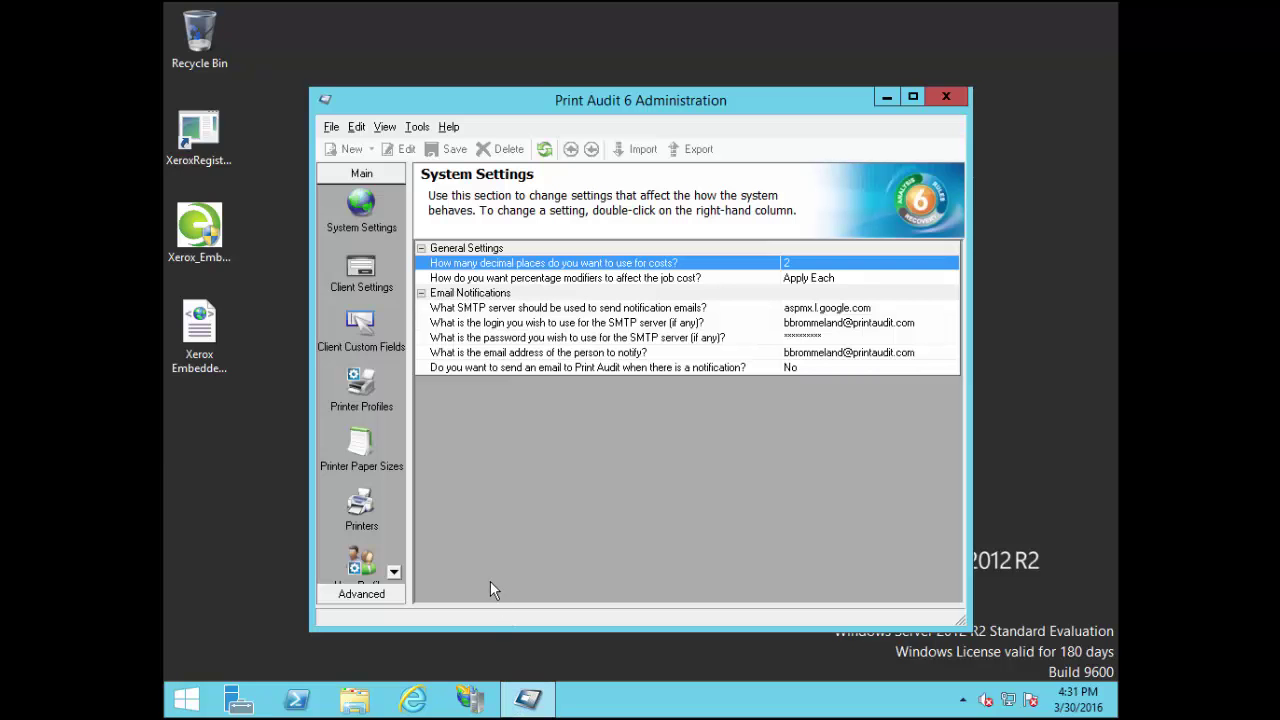
pyautogui.click(394, 572)
pyautogui.click(394, 572)
pyautogui.click(394, 573)
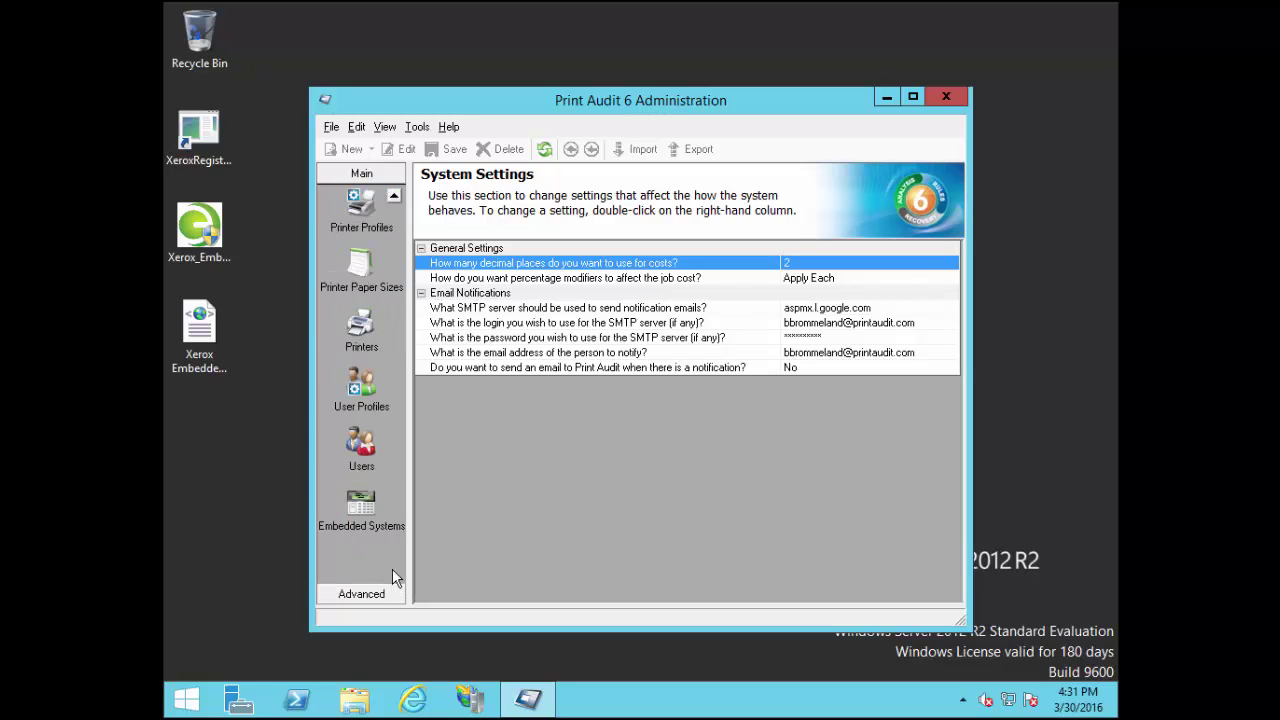
pyautogui.click(364, 507)
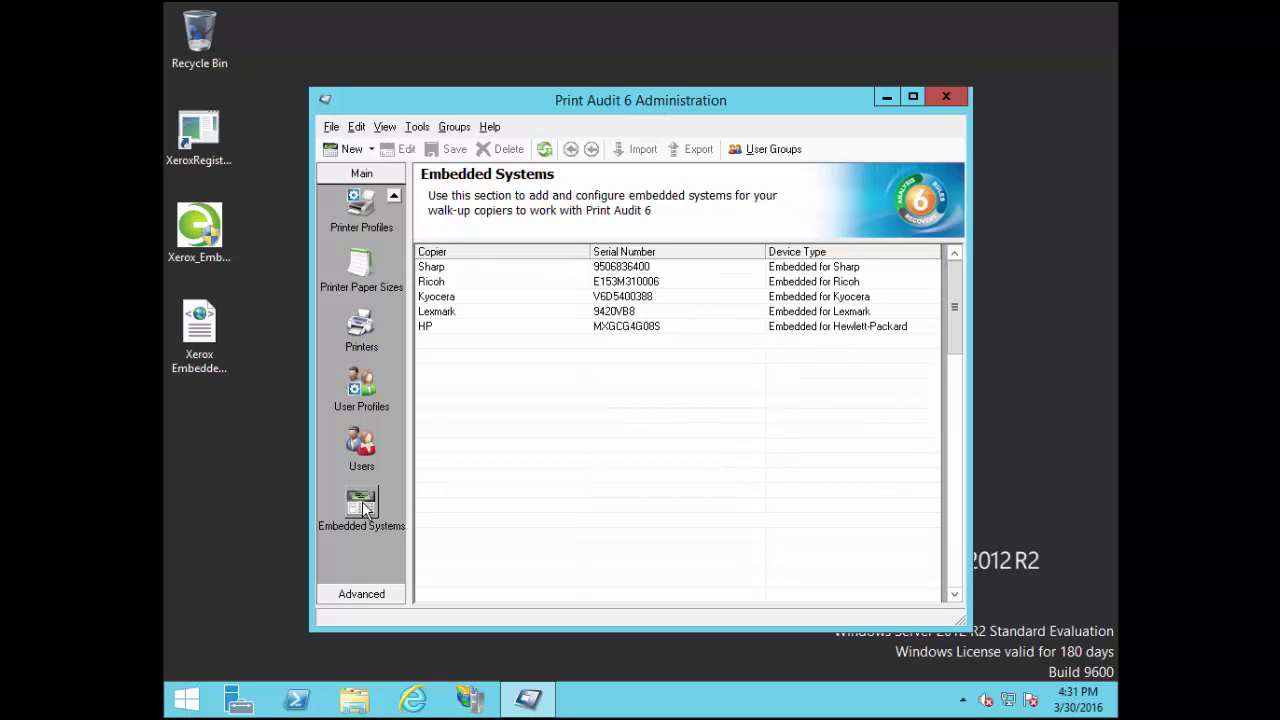
# Add a new Embedded for Xerox system with copier name 'Xerox'
pyautogui.click(350, 150)
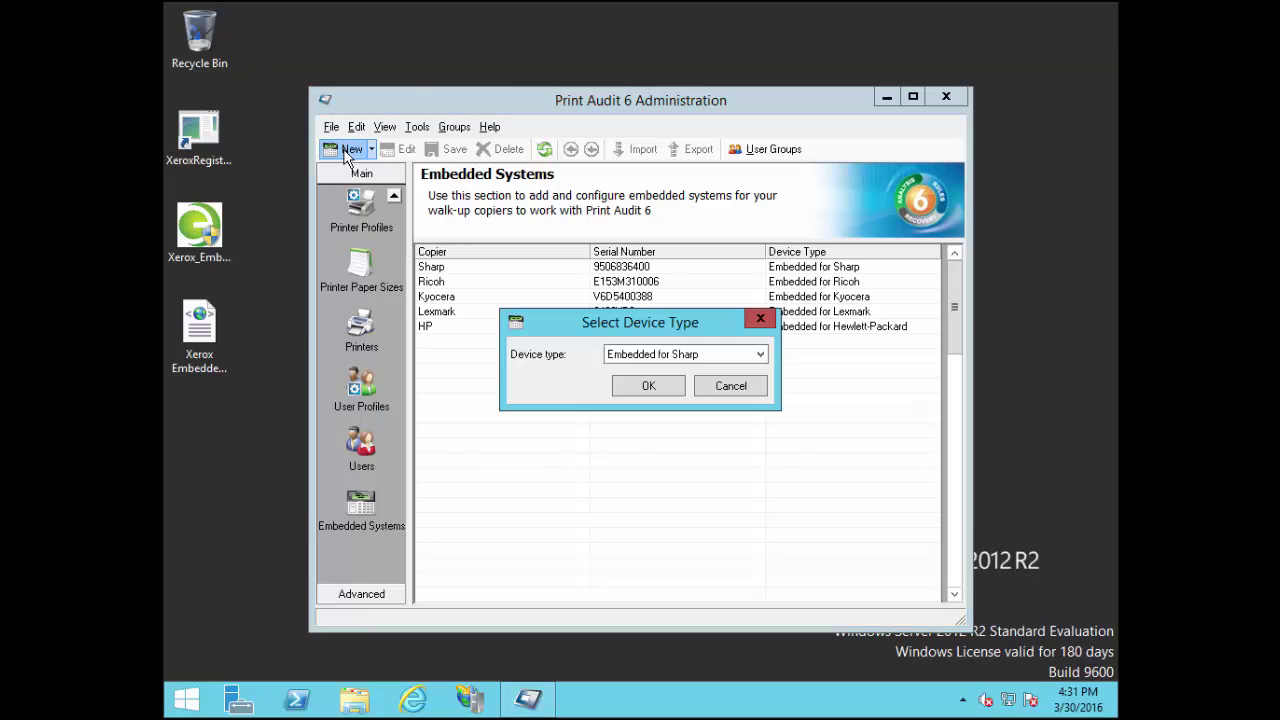
pyautogui.click(669, 352)
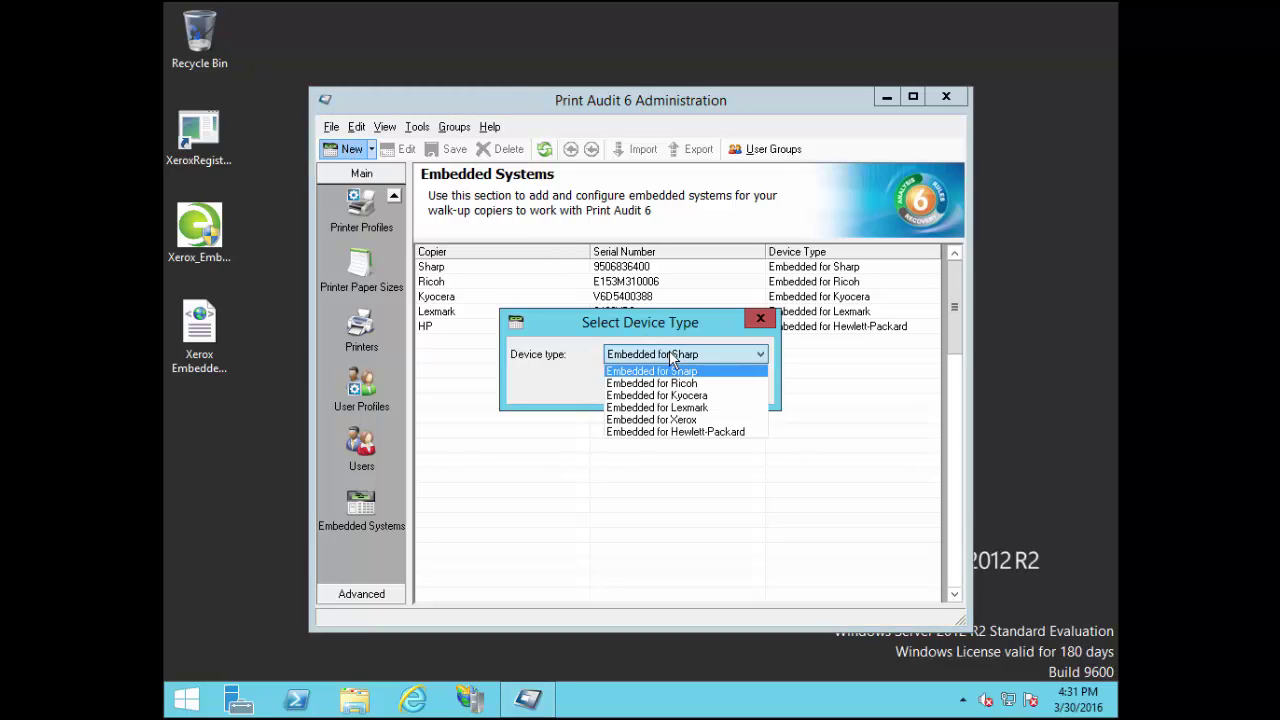
pyautogui.click(706, 420)
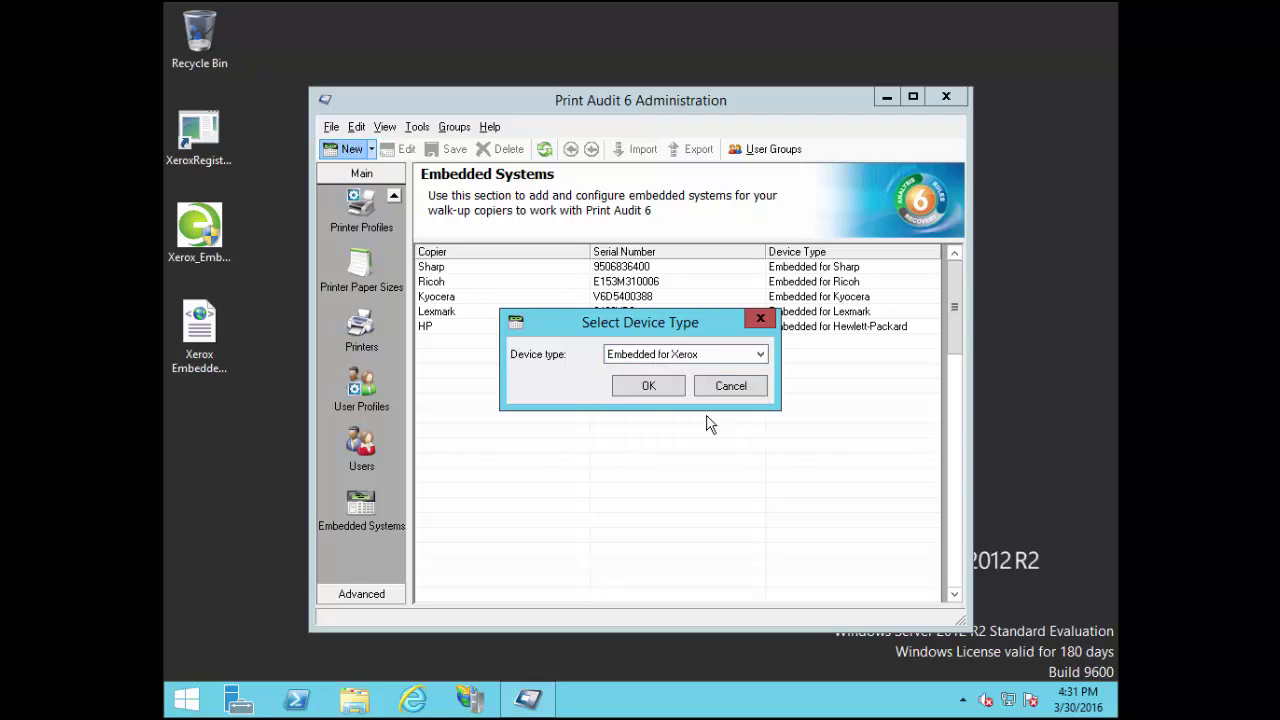
pyautogui.click(648, 388)
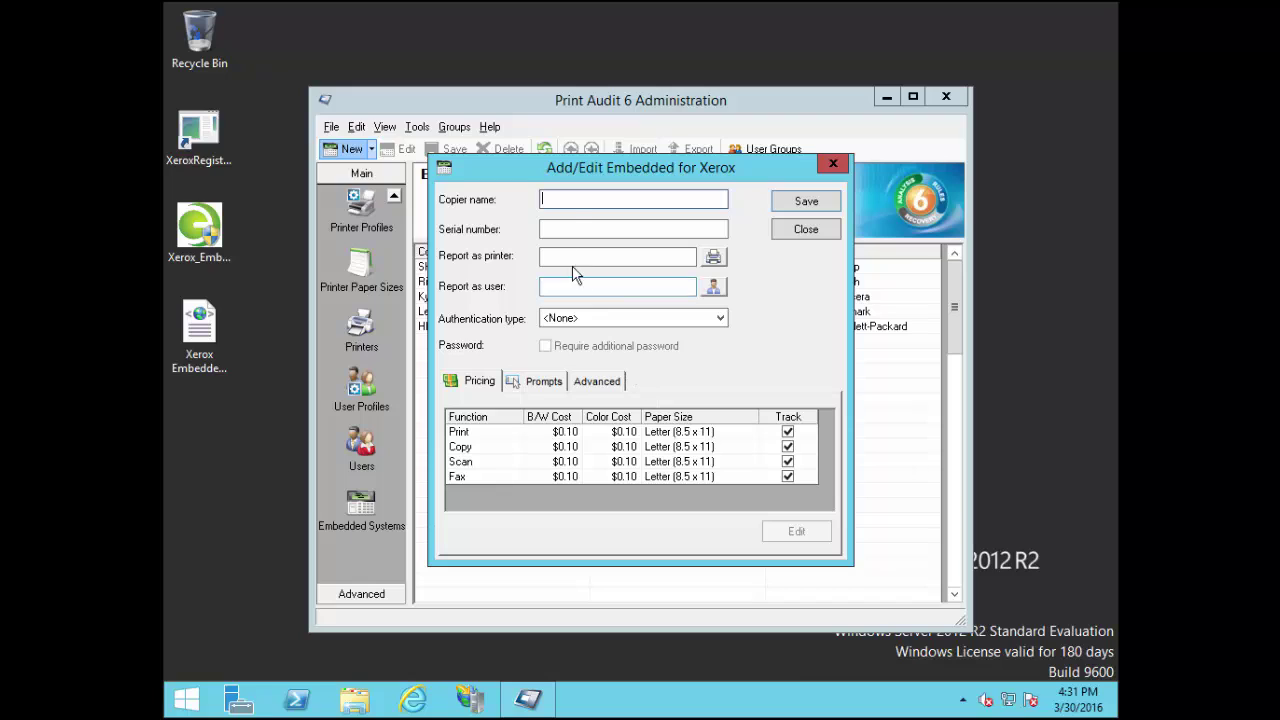
pyautogui.write('Xerox')
pyautogui.click(604, 227)
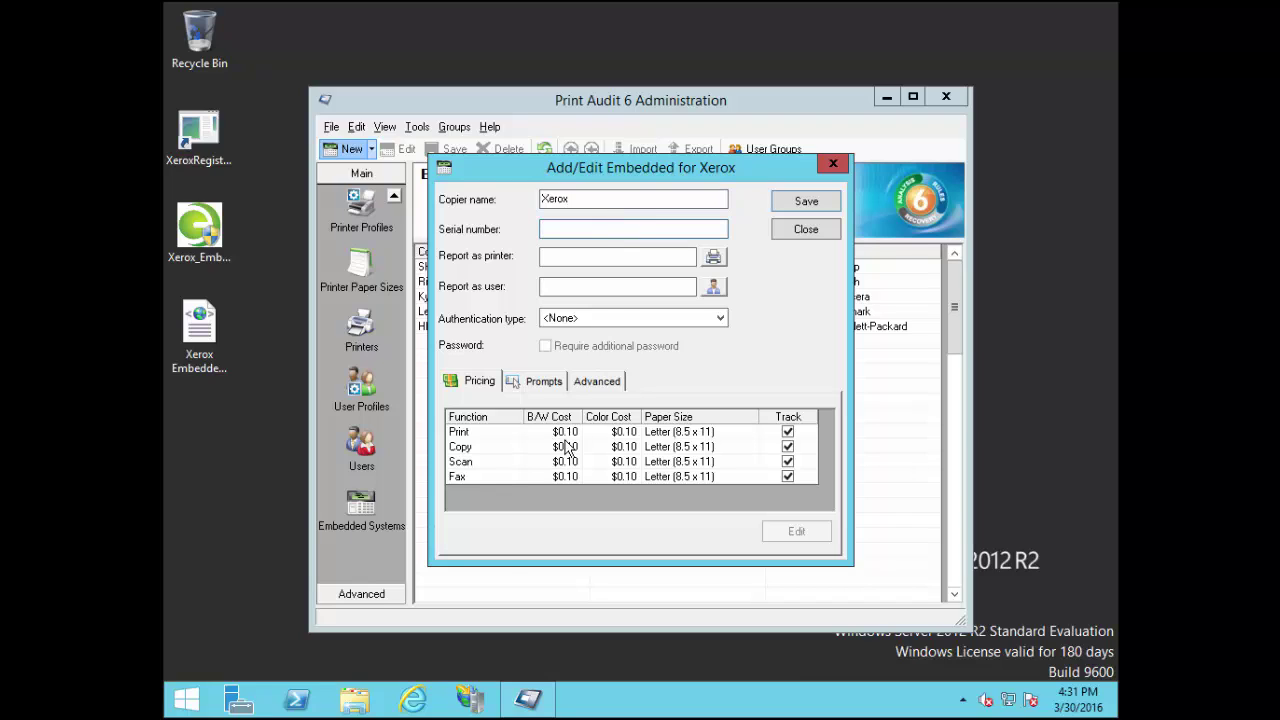
# Browse to 192.168.0.78, view Description & Alerts, and copy serial number MX1192329
pyautogui.click(413, 700)
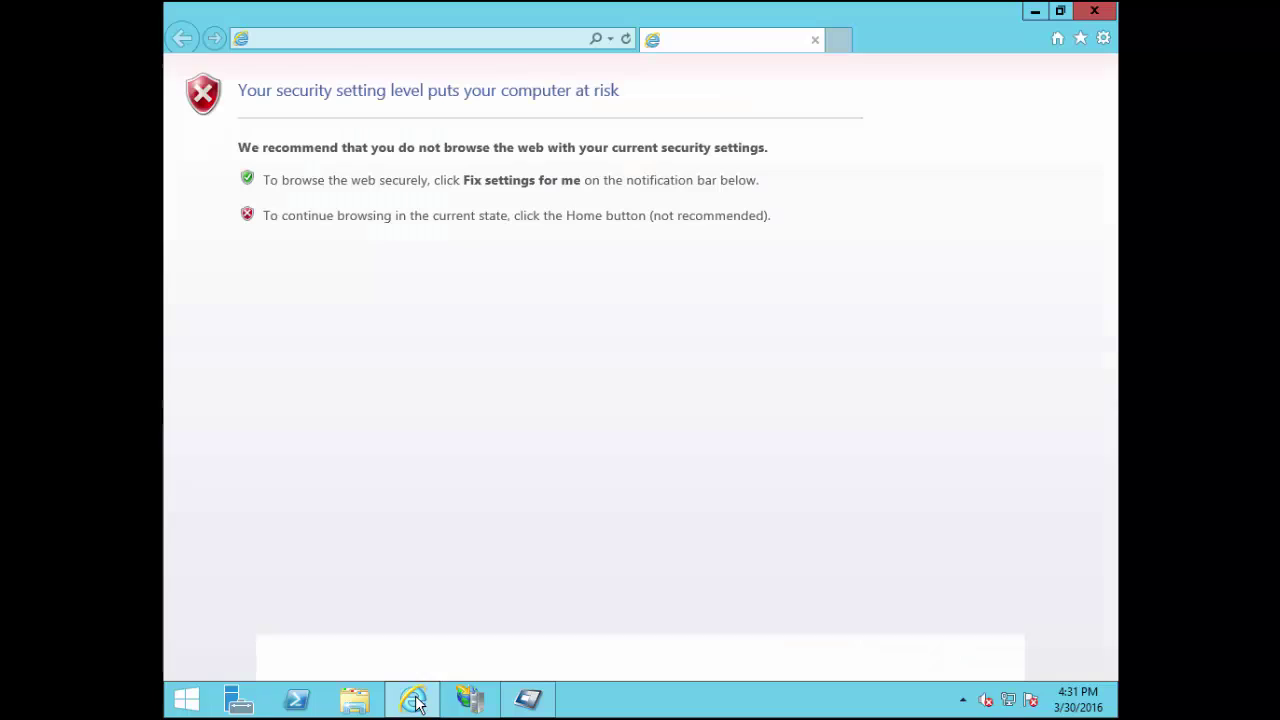
pyautogui.click(411, 40)
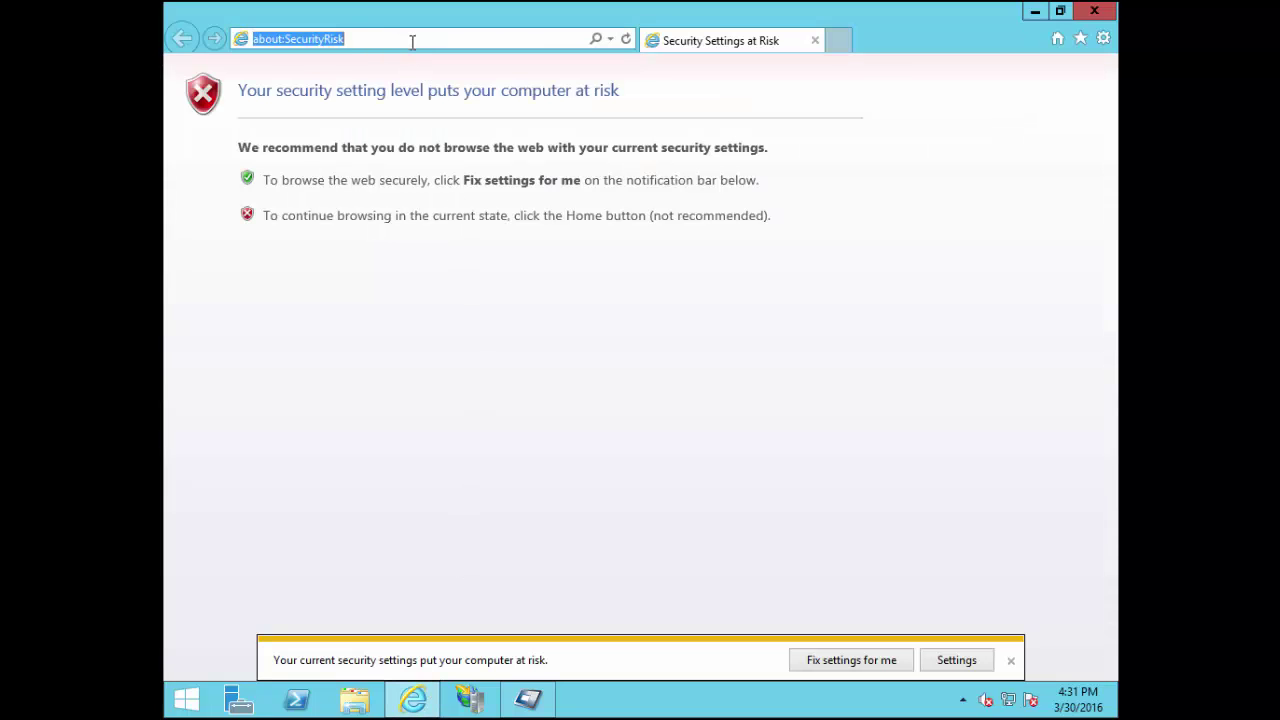
pyautogui.write('192.168.0.')
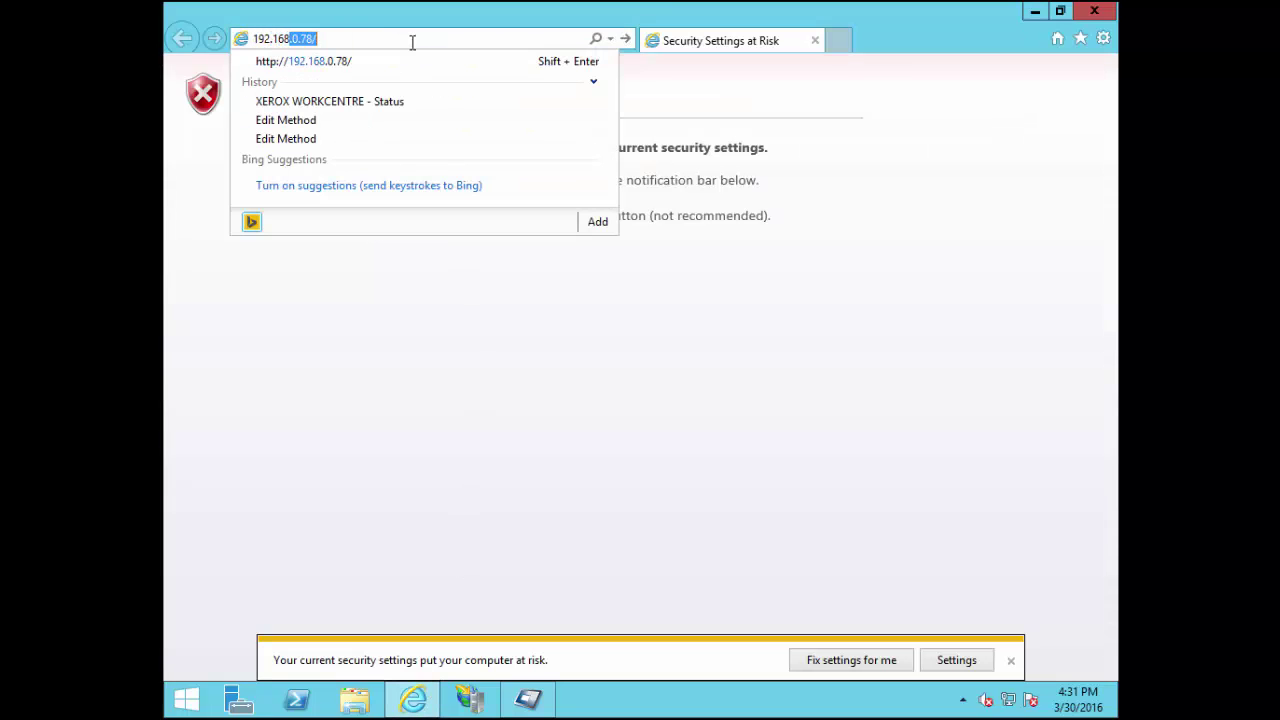
pyautogui.write('78')
pyautogui.press('Return')
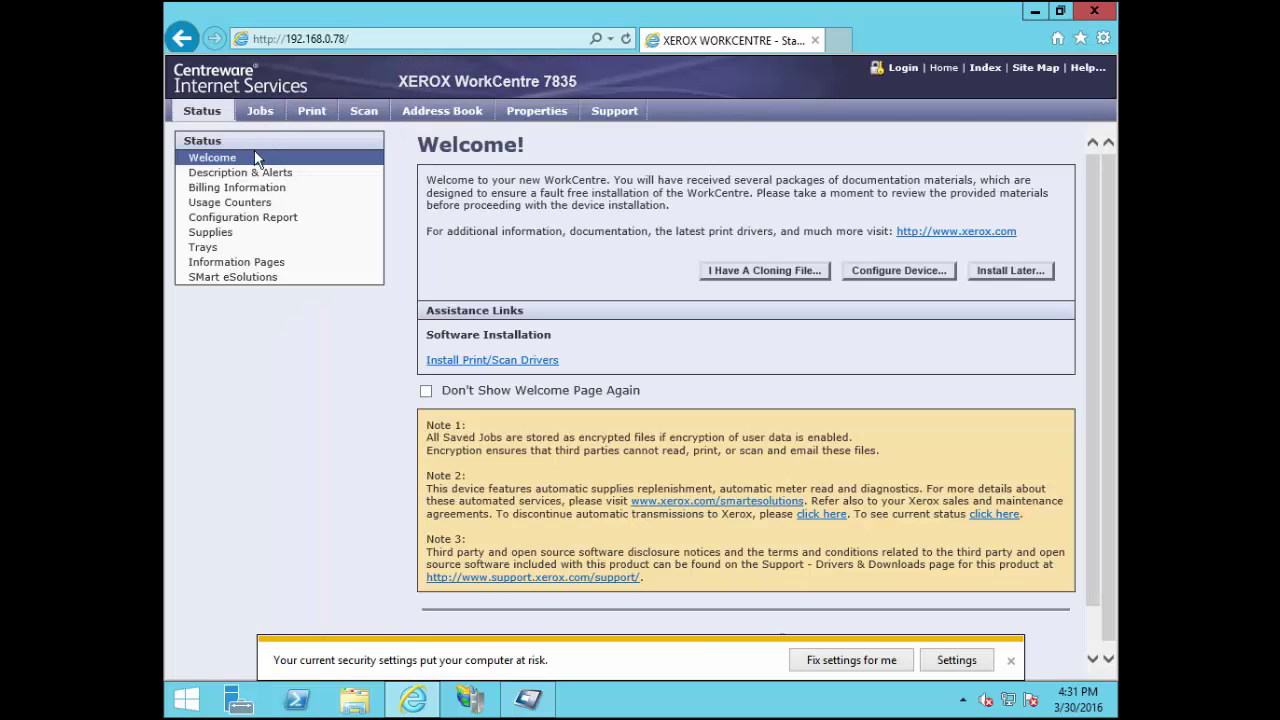
pyautogui.click(254, 176)
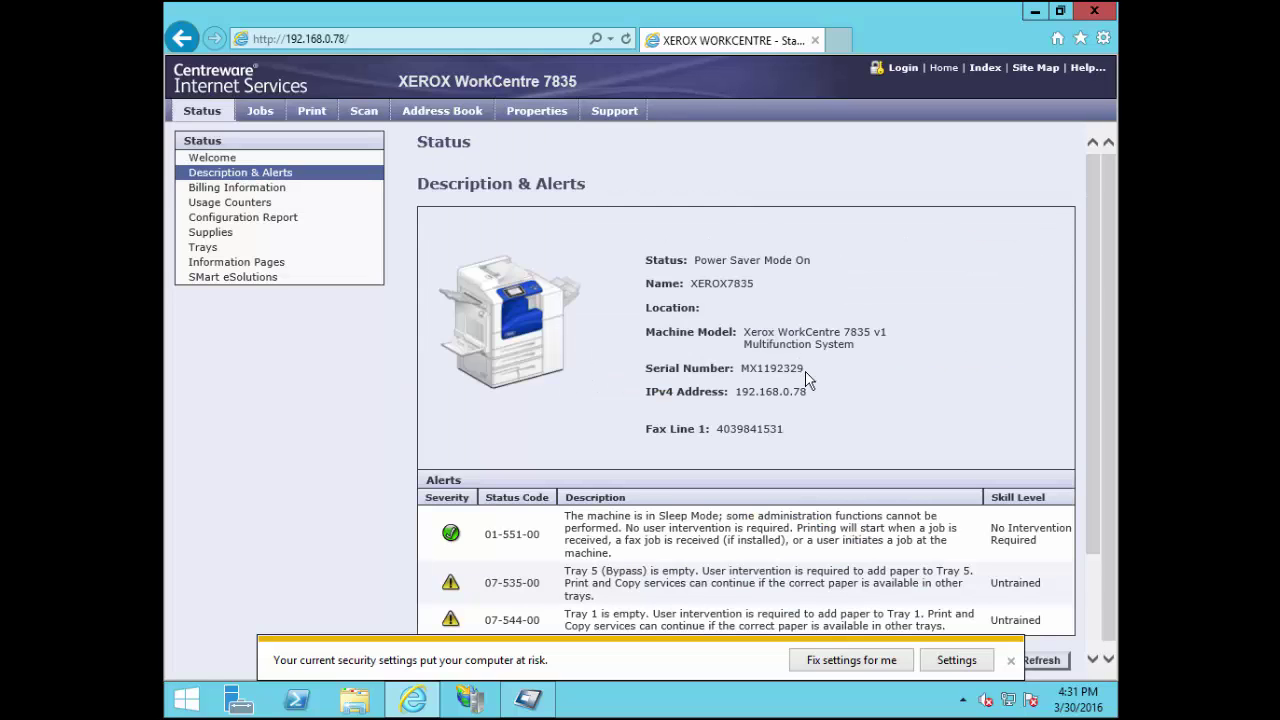
pyautogui.moveTo(805, 374); pyautogui.dragTo(742, 380)
pyautogui.rightClick(757, 373)
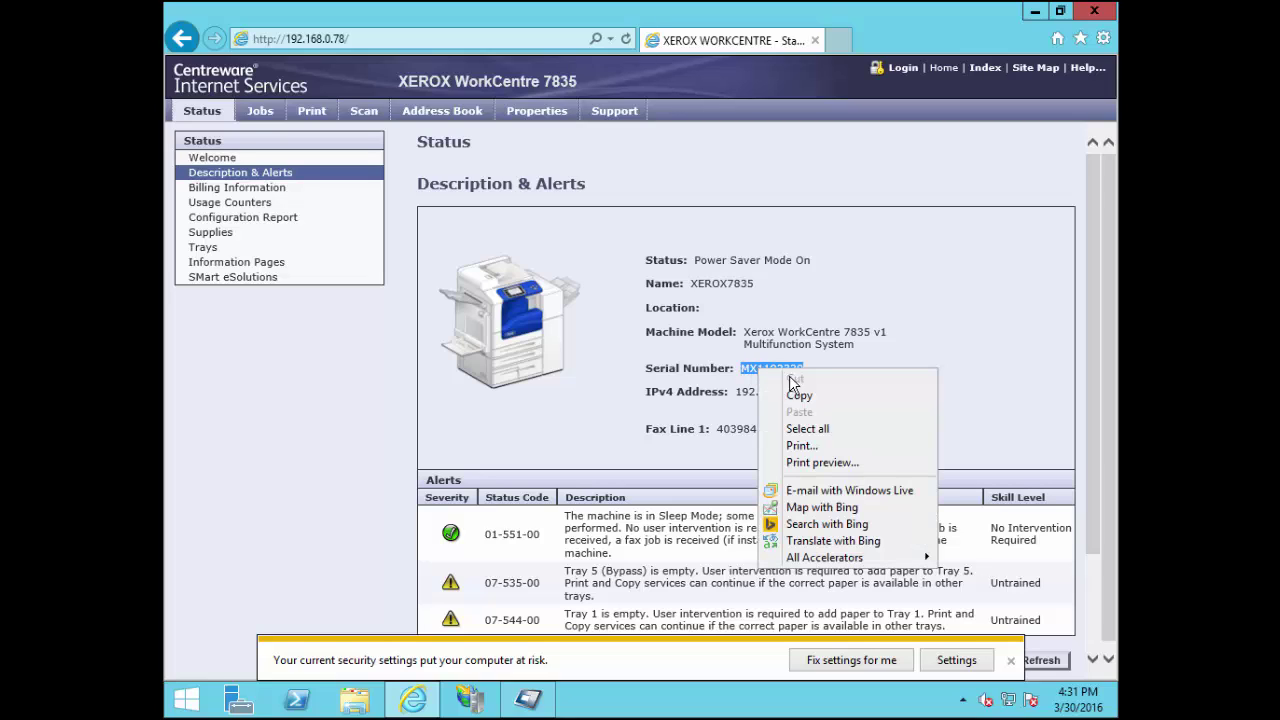
pyautogui.click(800, 392)
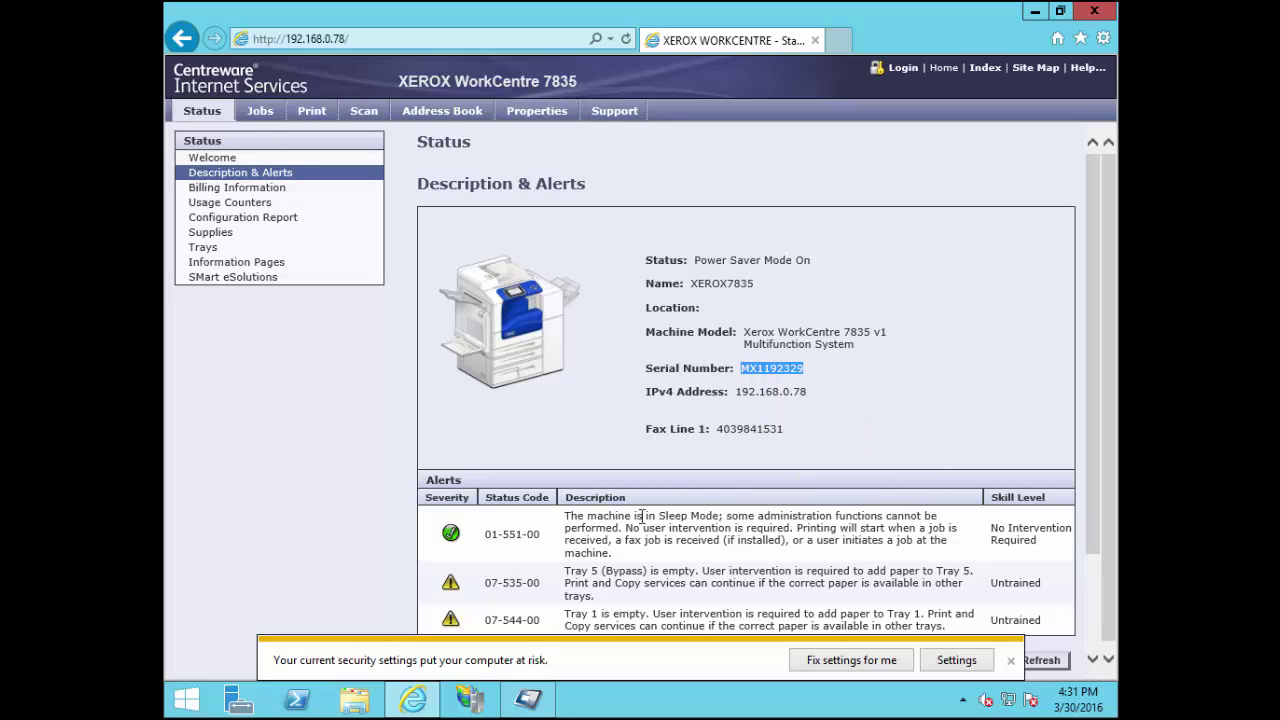
# Paste serial number MX1192329 into the Xerox entry and browse for its report-as printer
pyautogui.click(532, 707)
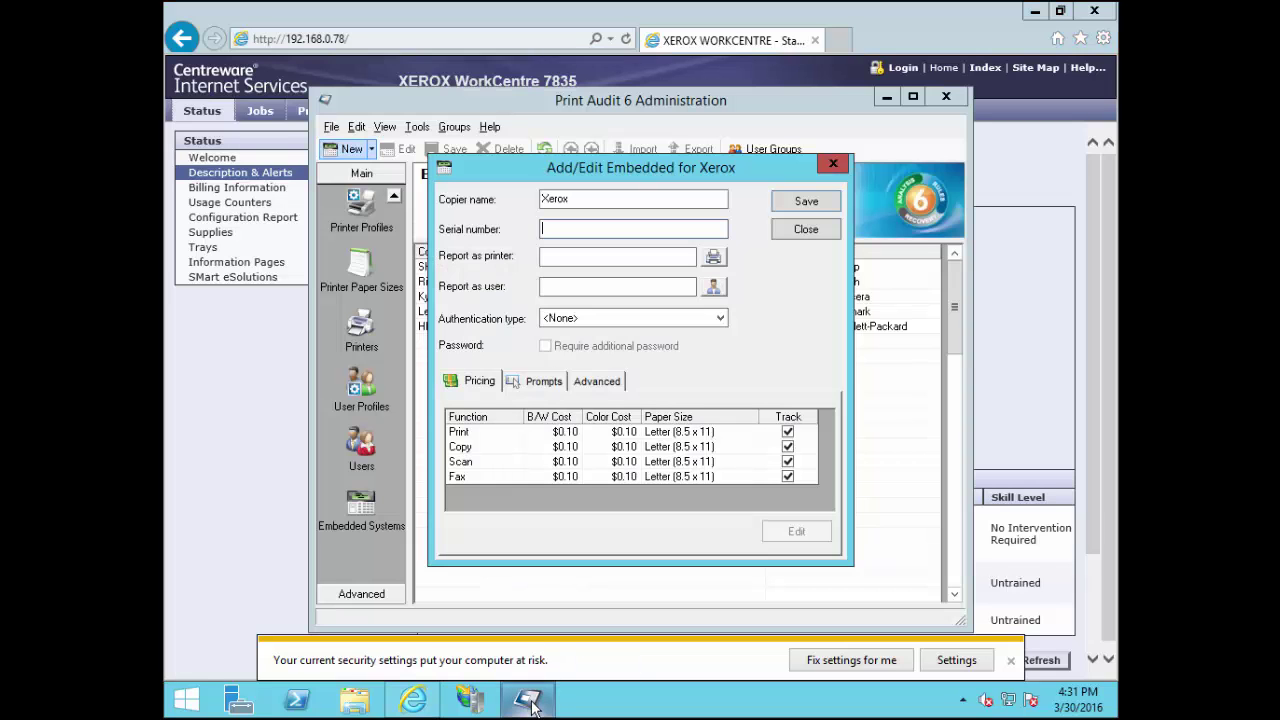
pyautogui.click(579, 231)
pyautogui.rightClick(579, 231)
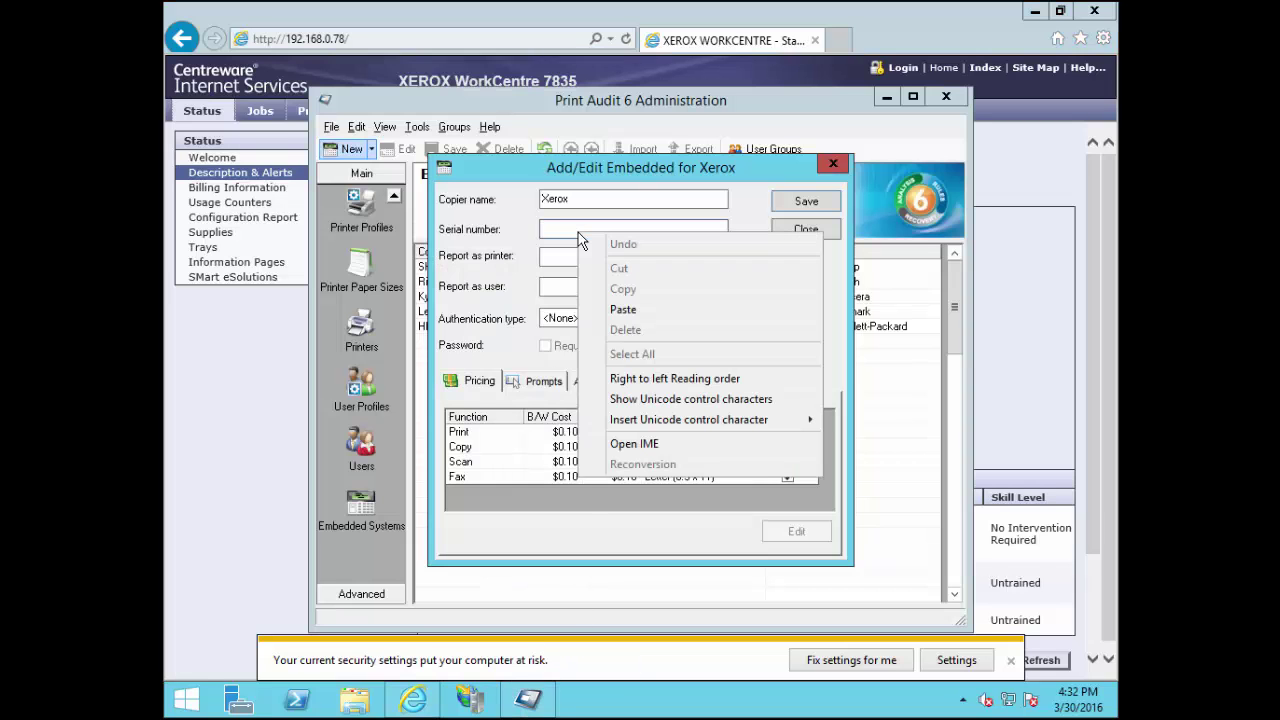
pyautogui.click(624, 310)
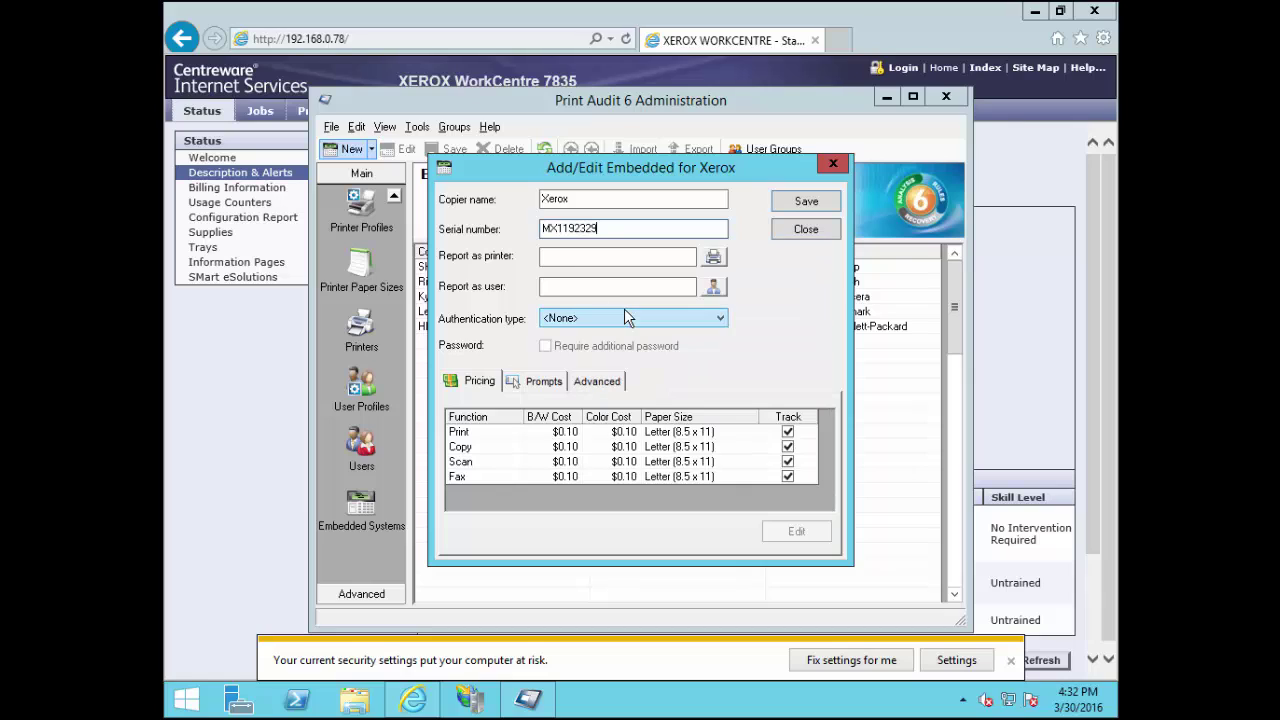
pyautogui.click(669, 254)
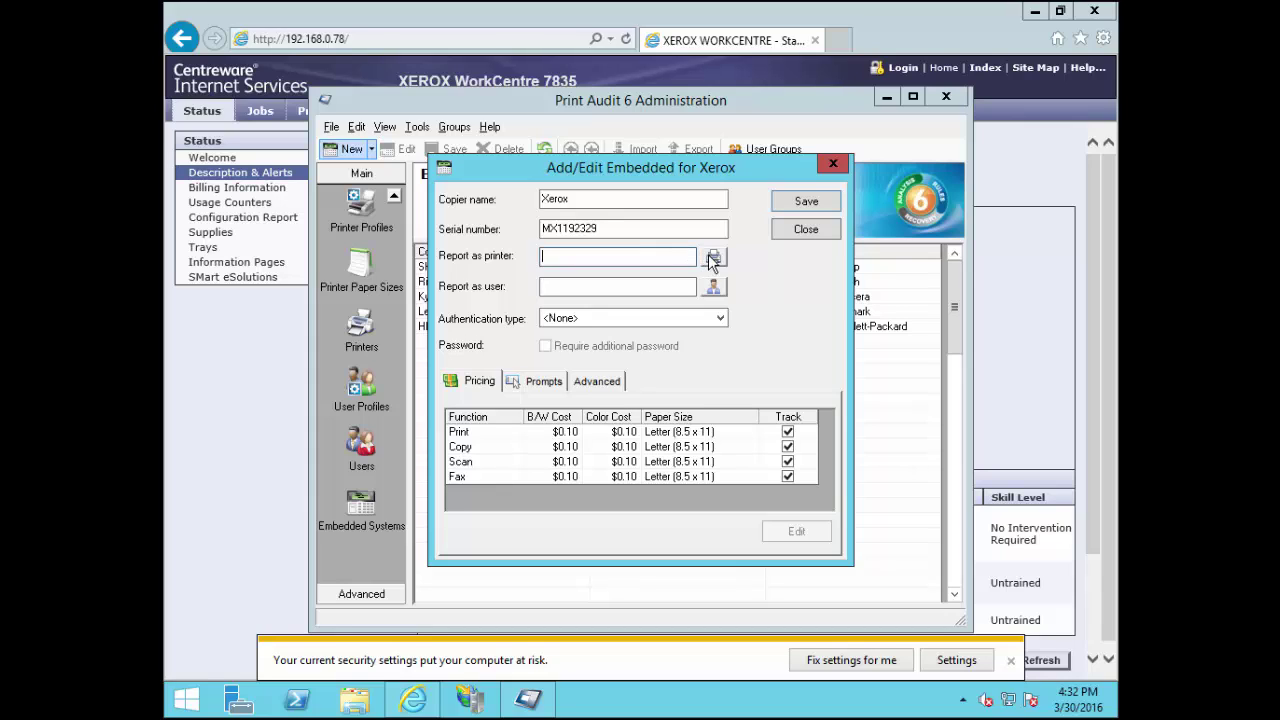
pyautogui.click(713, 258)
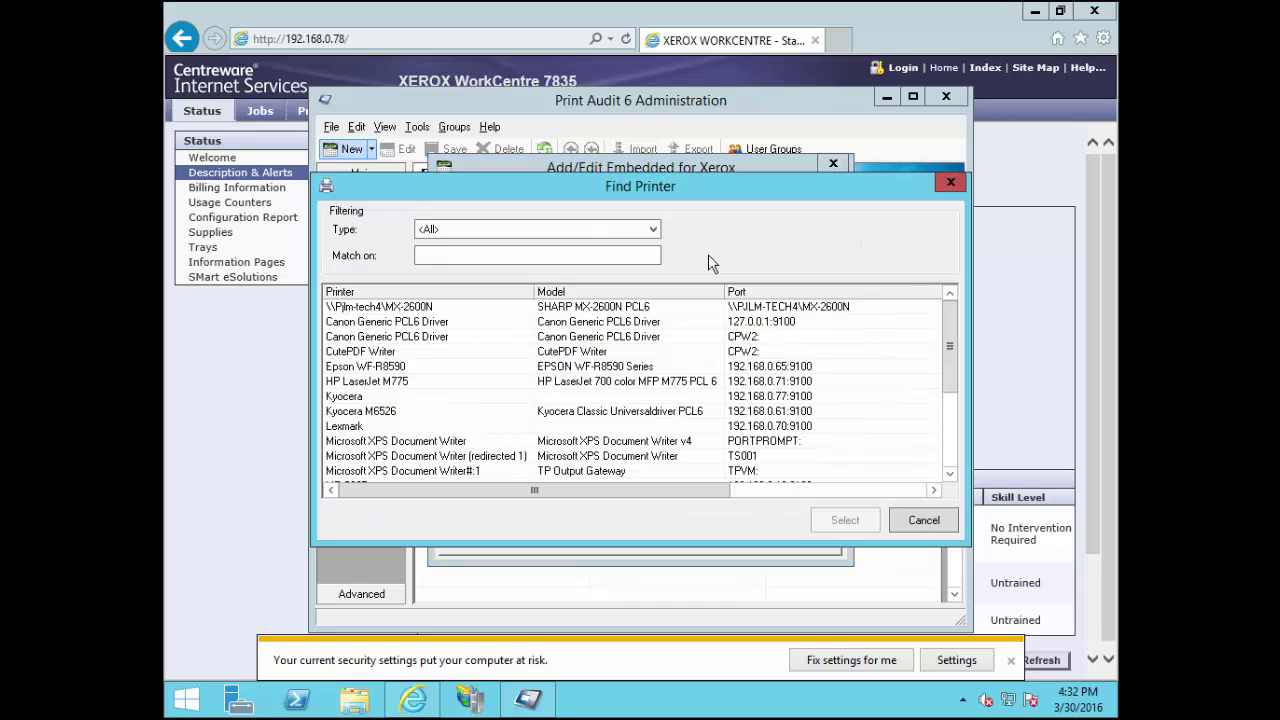
# Filter printers by 'xero' and select Xerox WorkCentre 7835 (192.168.0.78:9100) as the reporting printer
pyautogui.click(605, 256)
pyautogui.write('xero')
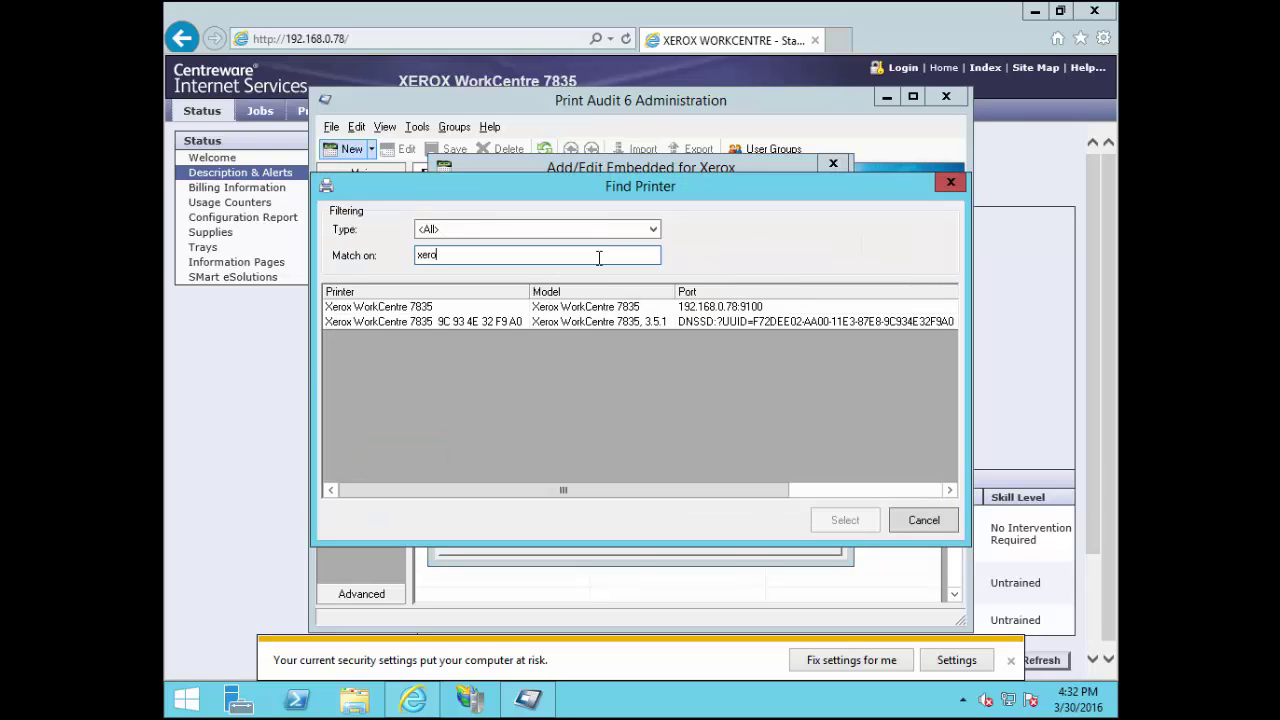
pyautogui.click(436, 309)
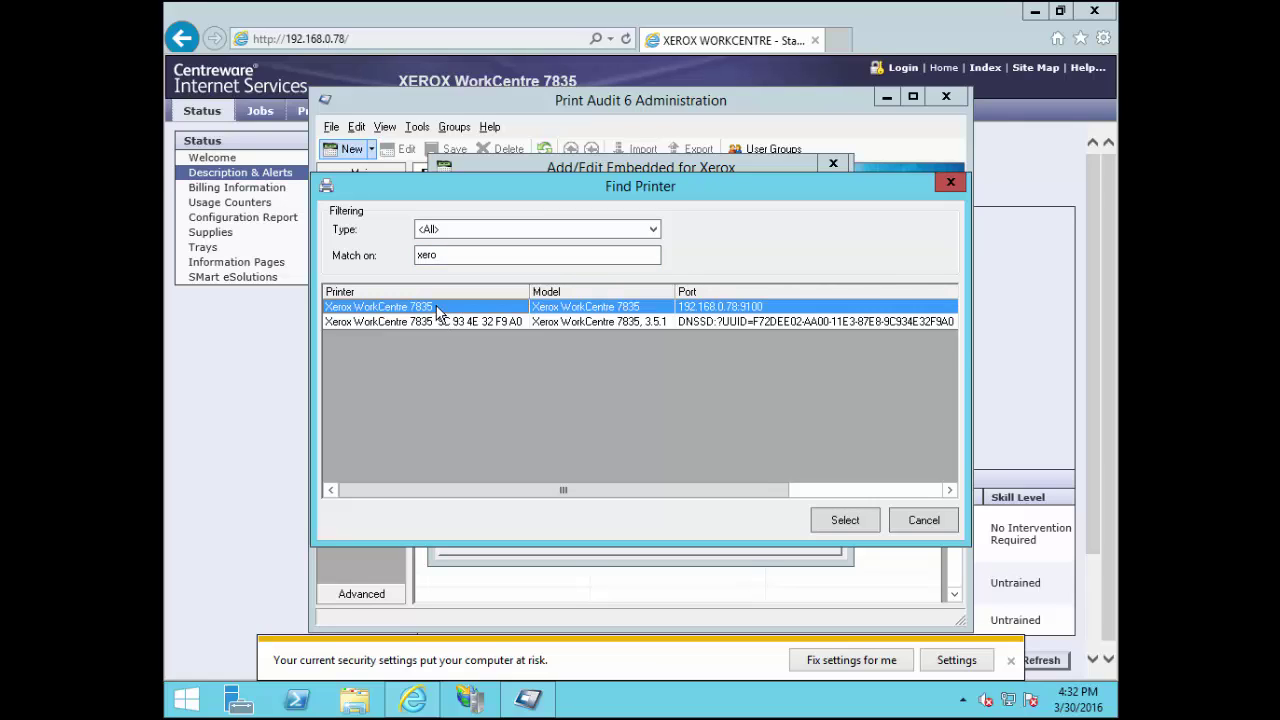
pyautogui.click(845, 520)
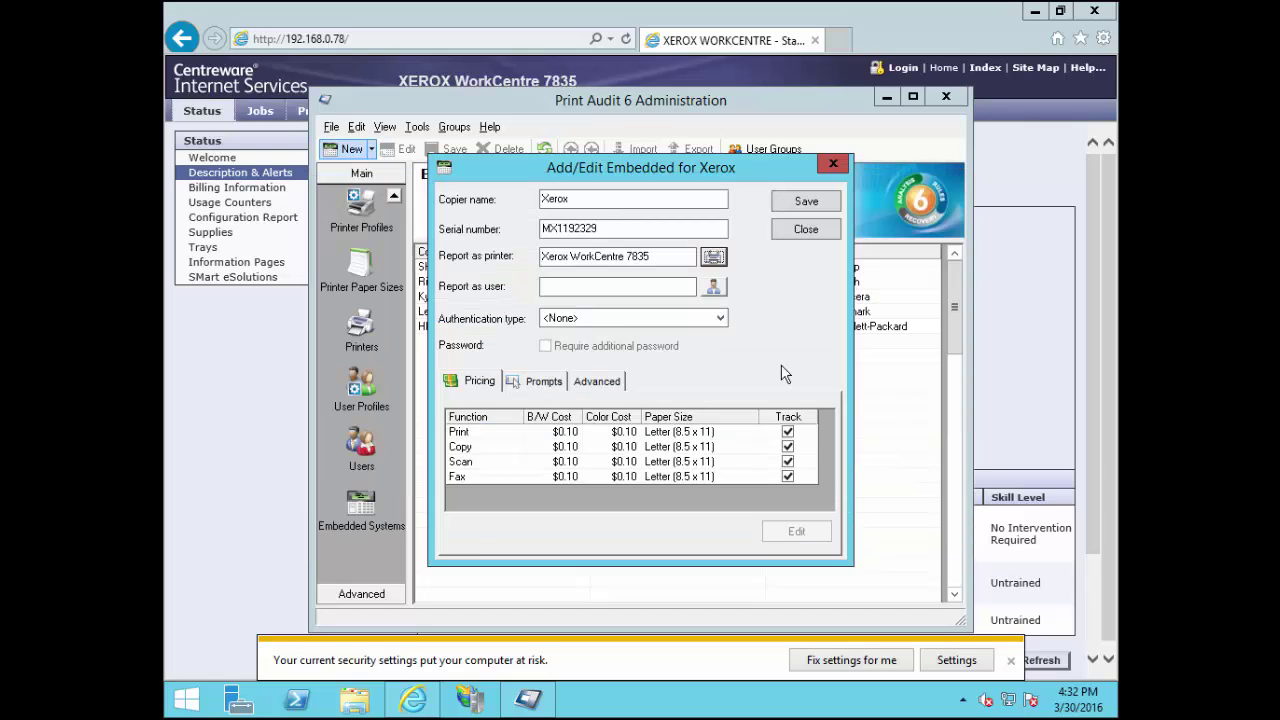
# Set authentication to PIN Code and the Print colour cost to $0.15
pyautogui.click(676, 323)
pyautogui.click(610, 346)
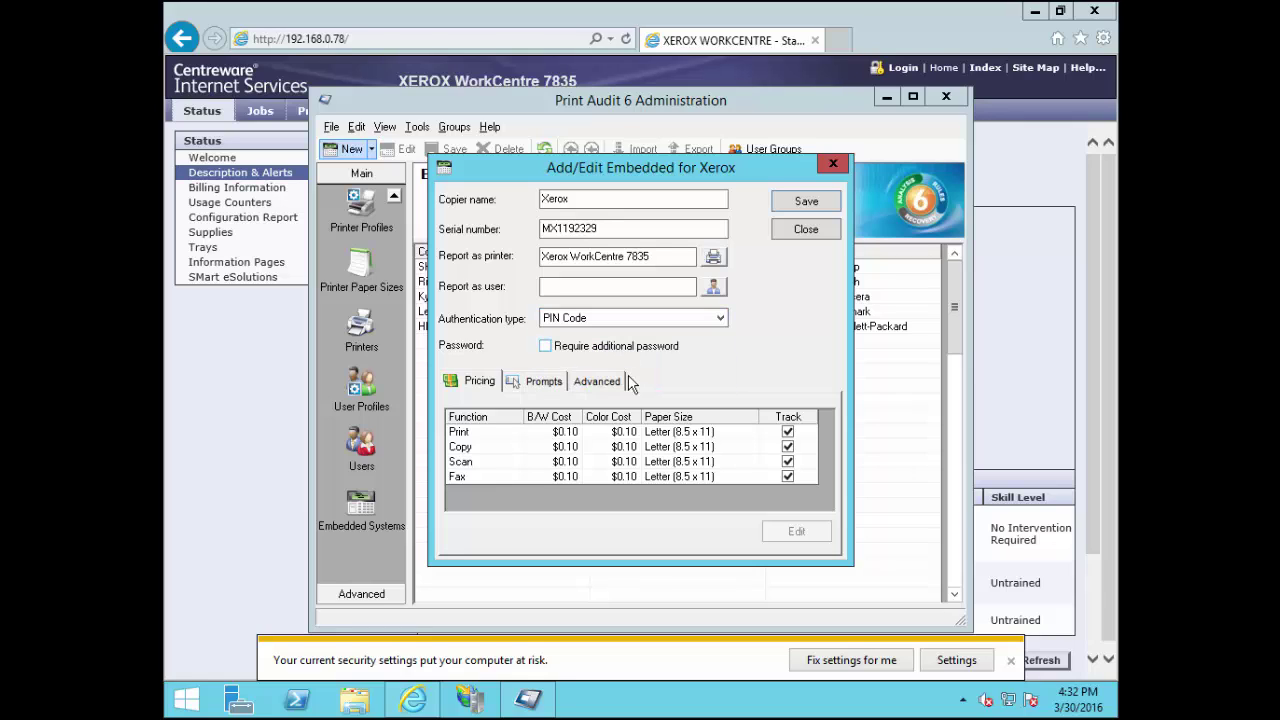
pyautogui.click(564, 434)
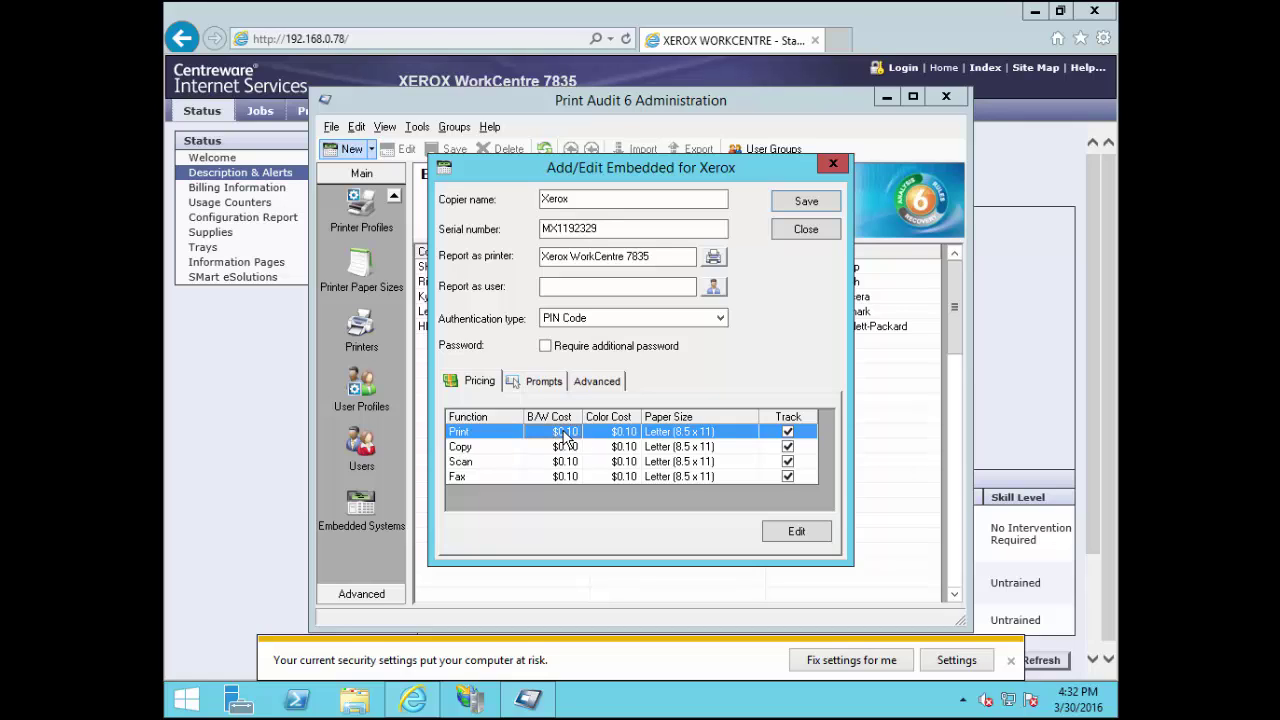
pyautogui.doubleClick(566, 436)
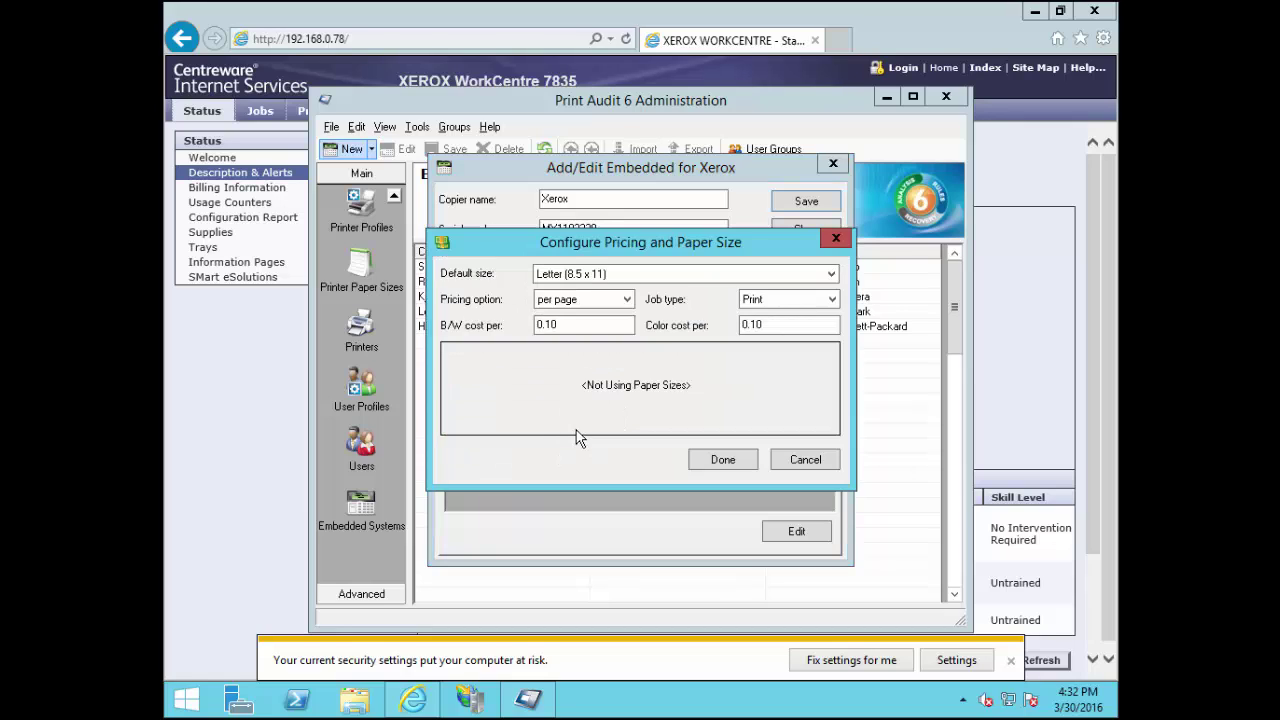
pyautogui.click(770, 324)
pyautogui.click(770, 324)
pyautogui.moveTo(770, 324); pyautogui.dragTo(751, 324)
pyautogui.write('15')
pyautogui.click(735, 459)
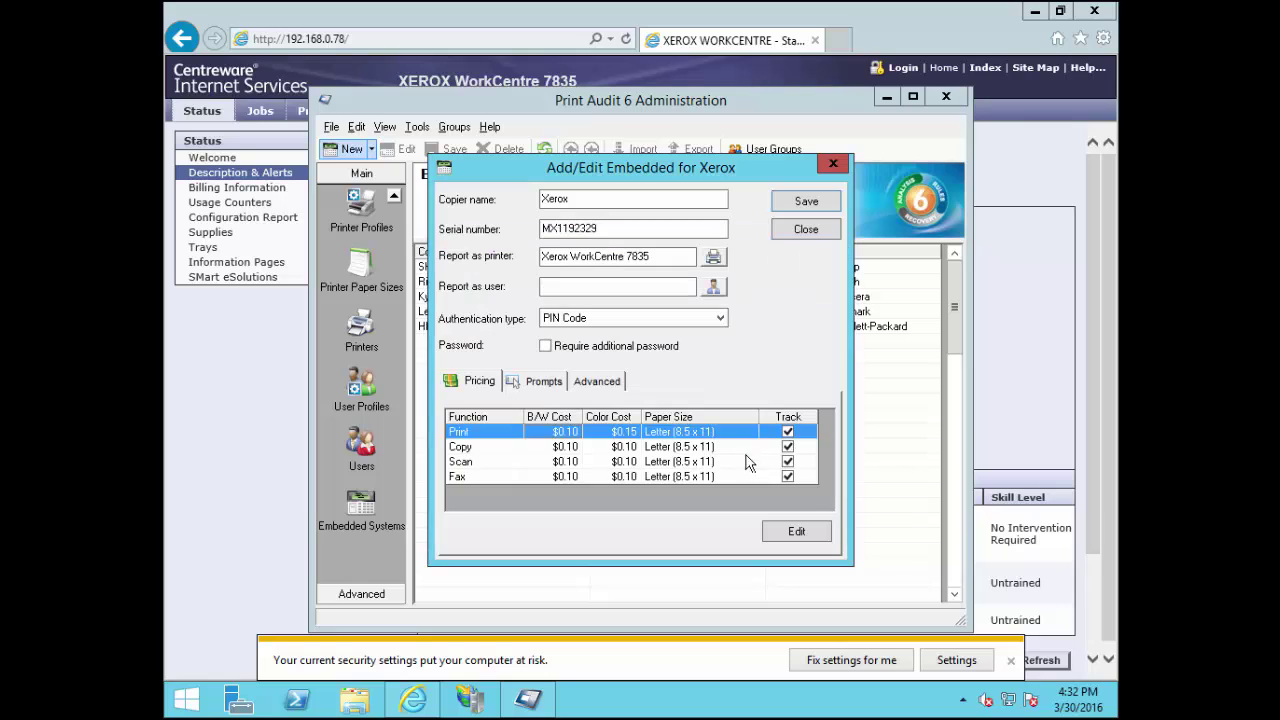
# Set the Copy colour cost to $0.15
pyautogui.doubleClick(563, 447)
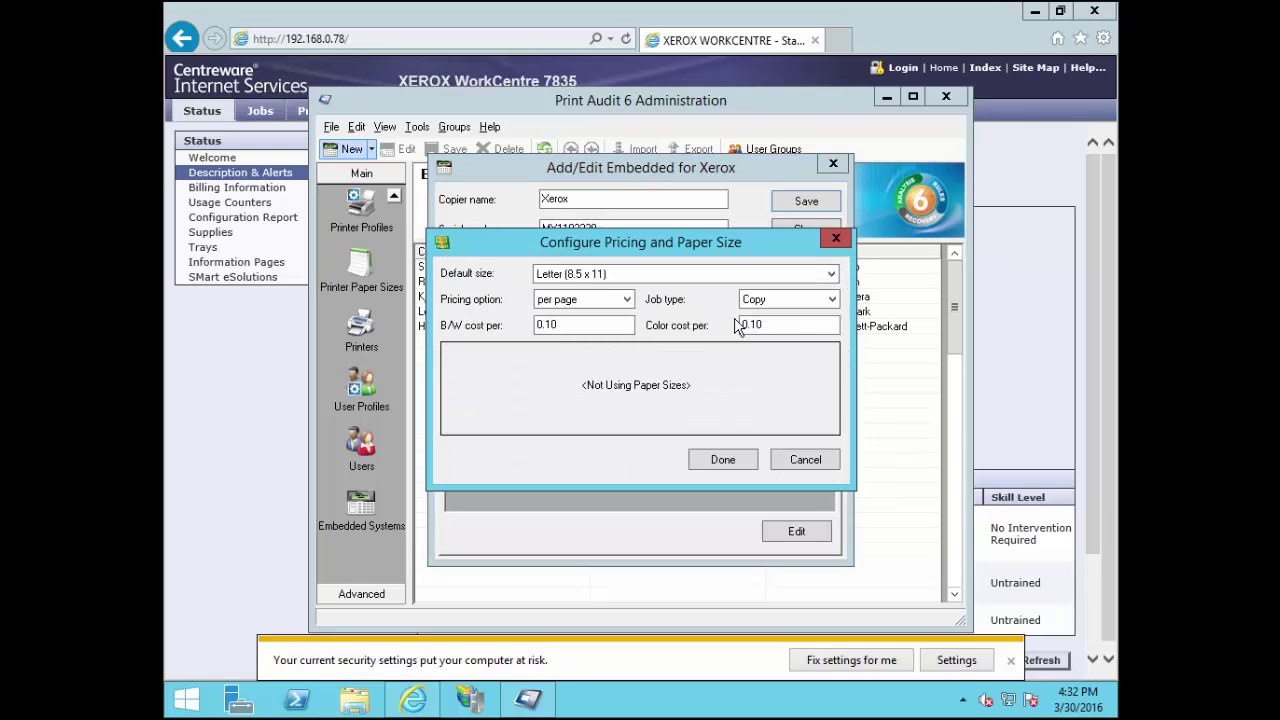
pyautogui.doubleClick(764, 324)
pyautogui.write('15')
pyautogui.click(723, 460)
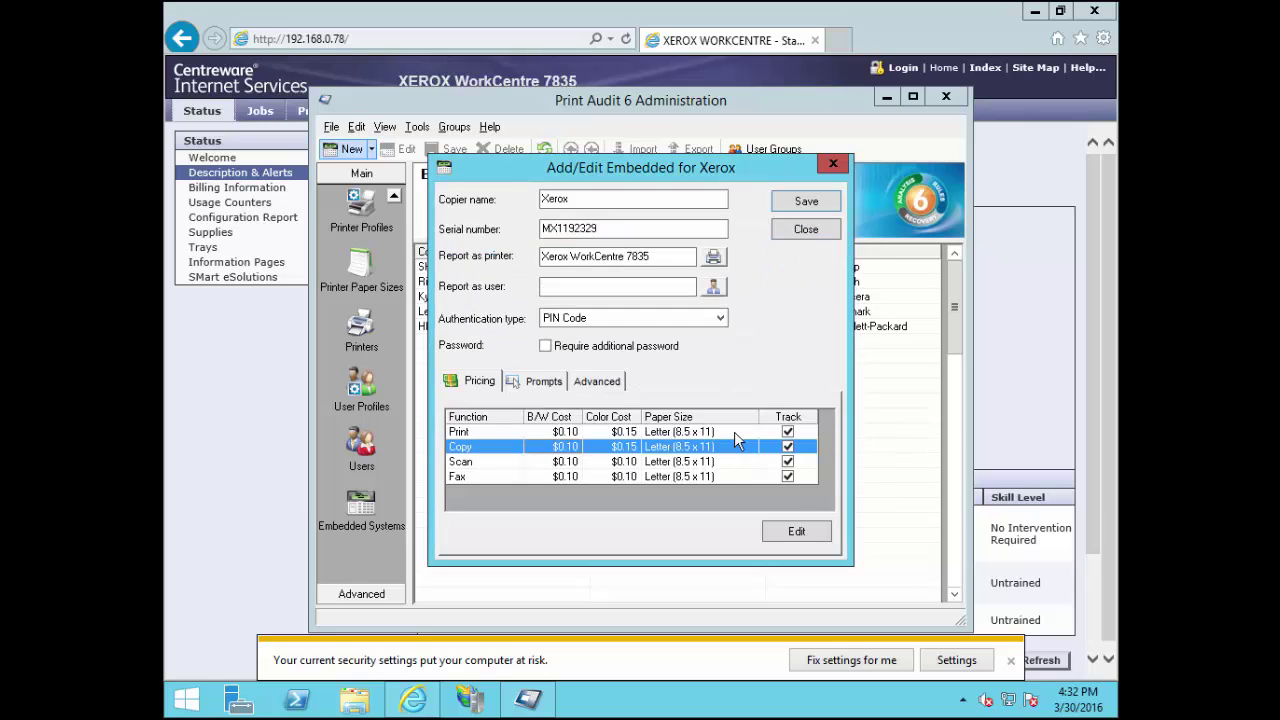
# Include the Client Code prompt for this copier
pyautogui.click(540, 385)
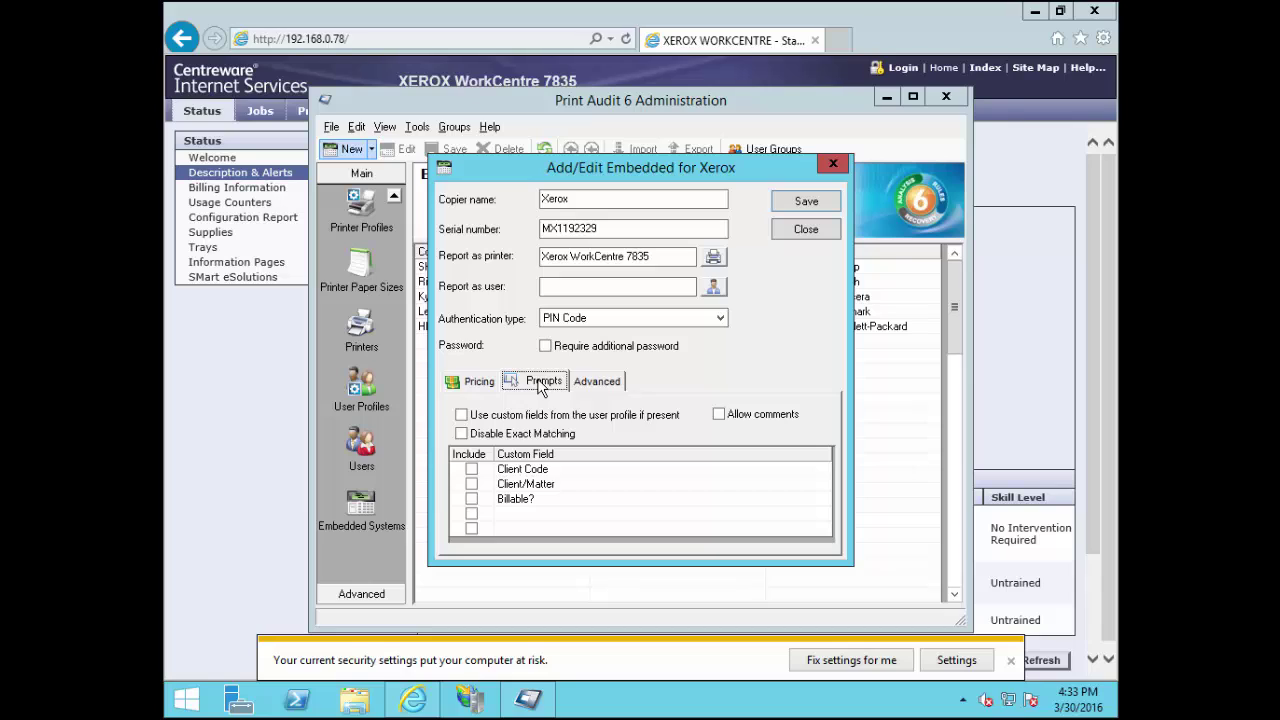
pyautogui.click(472, 469)
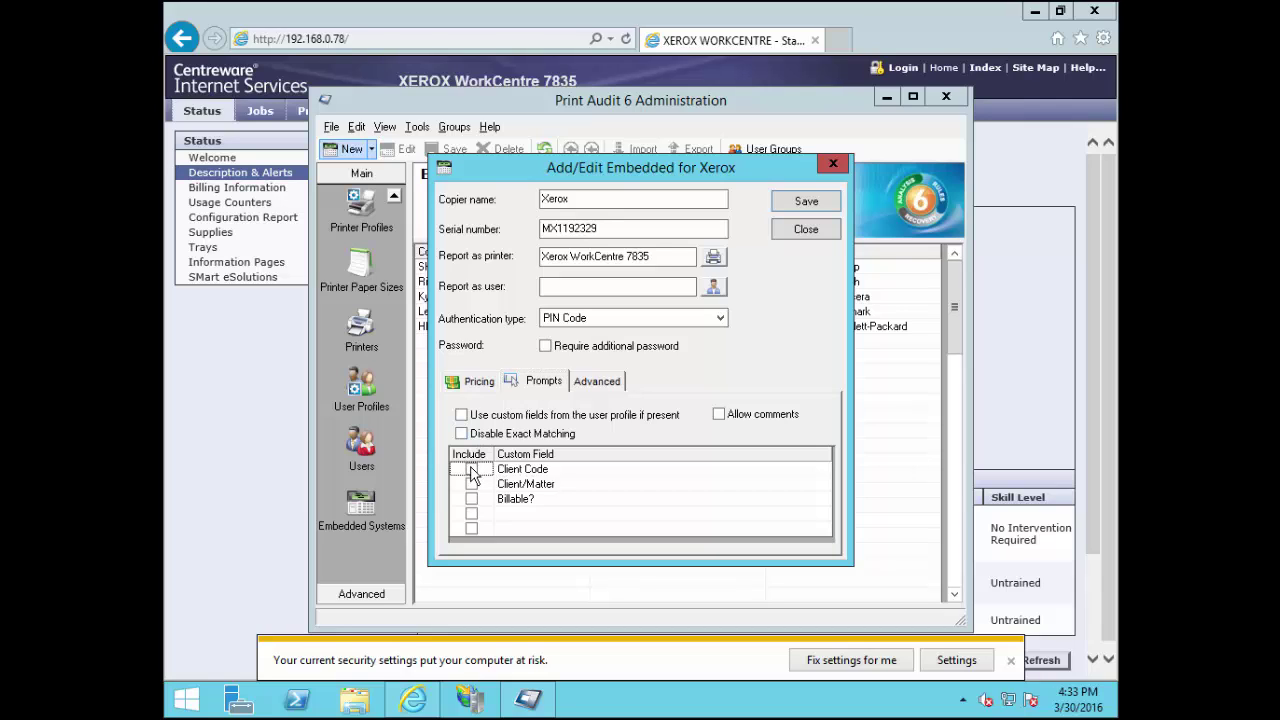
pyautogui.click(472, 469)
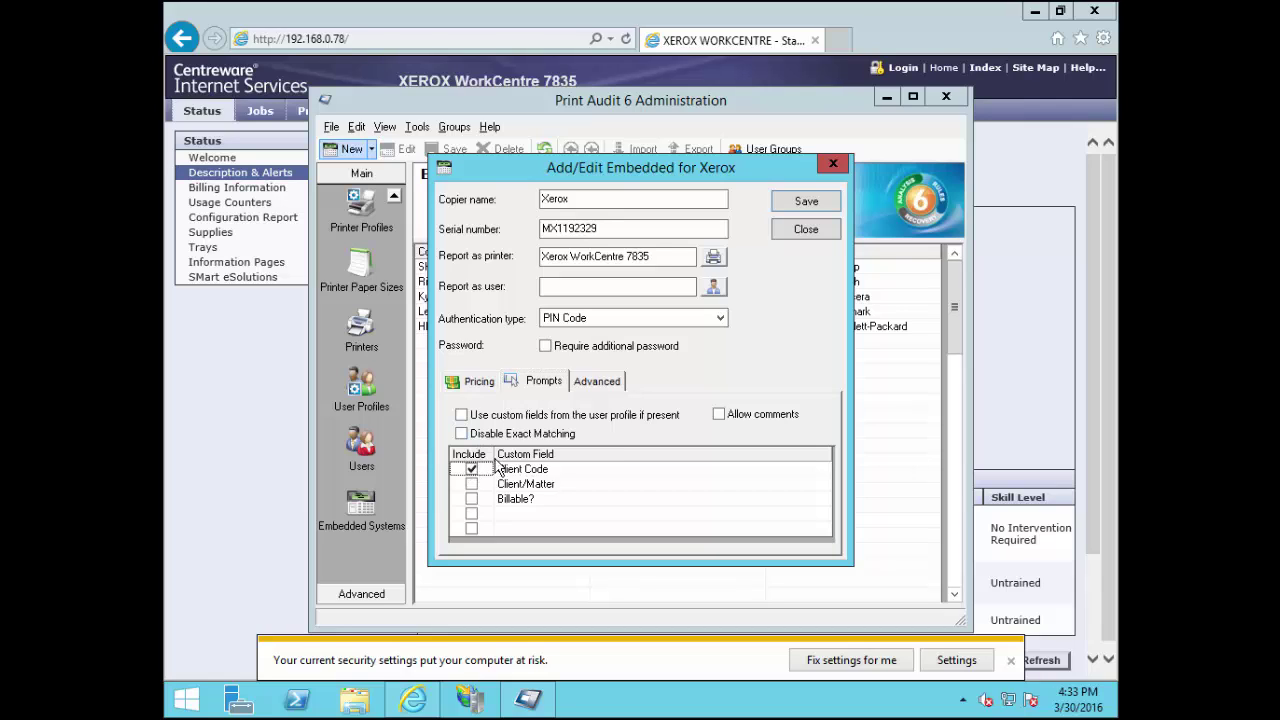
# Enter username 'admin' and a new password under Advanced, then save the entry
pyautogui.click(604, 391)
pyautogui.click(718, 432)
pyautogui.write('ad')
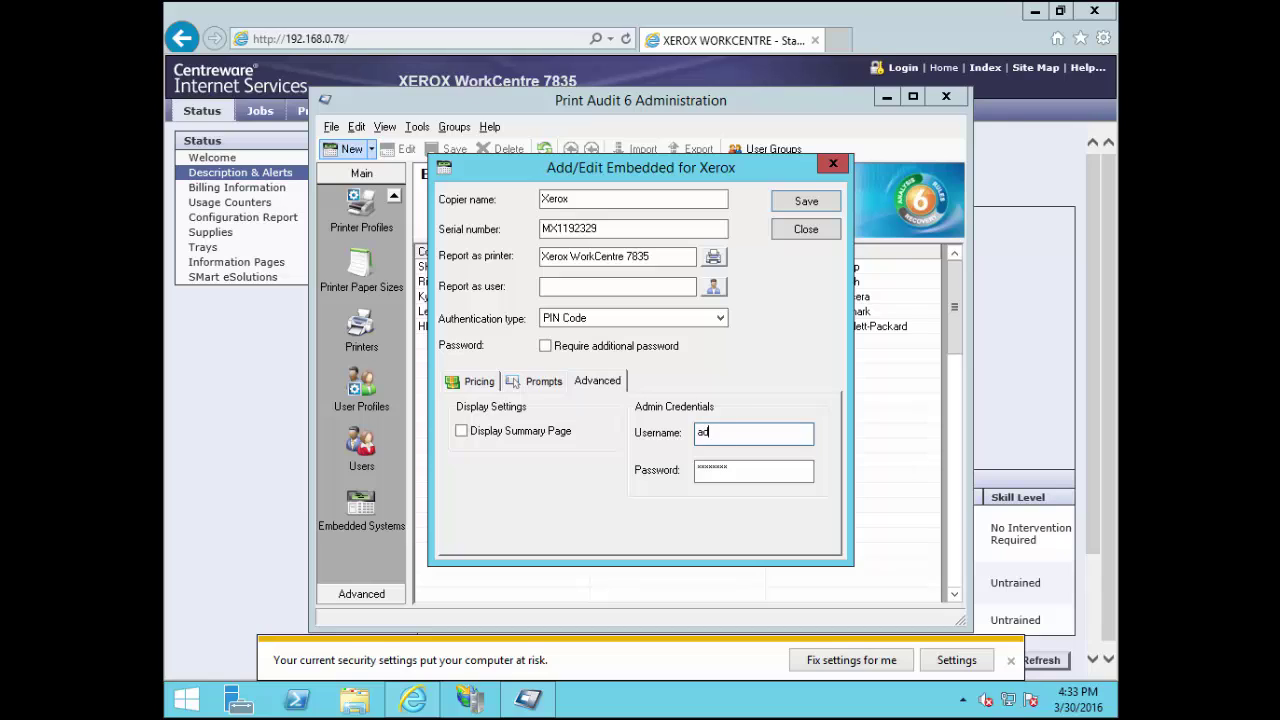
pyautogui.write('min')
pyautogui.press('Tab')
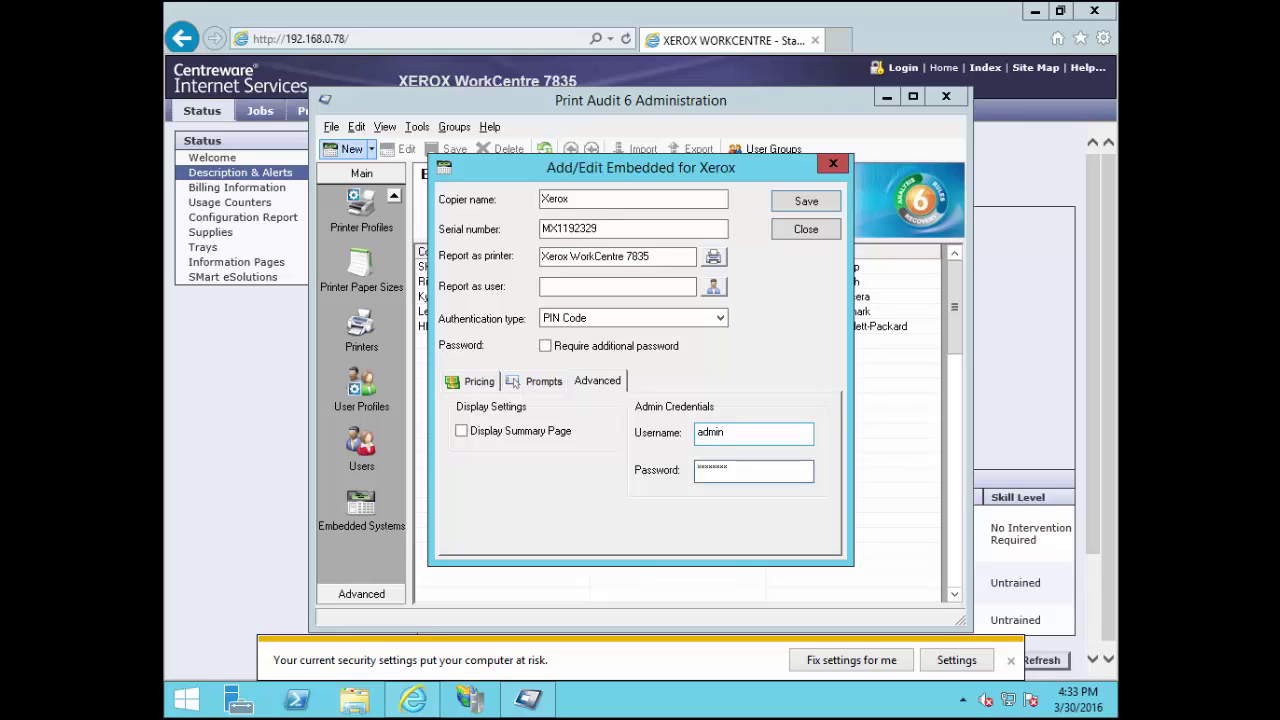
pyautogui.press('Delete')
pyautogui.write('1111')
pyautogui.click(806, 202)
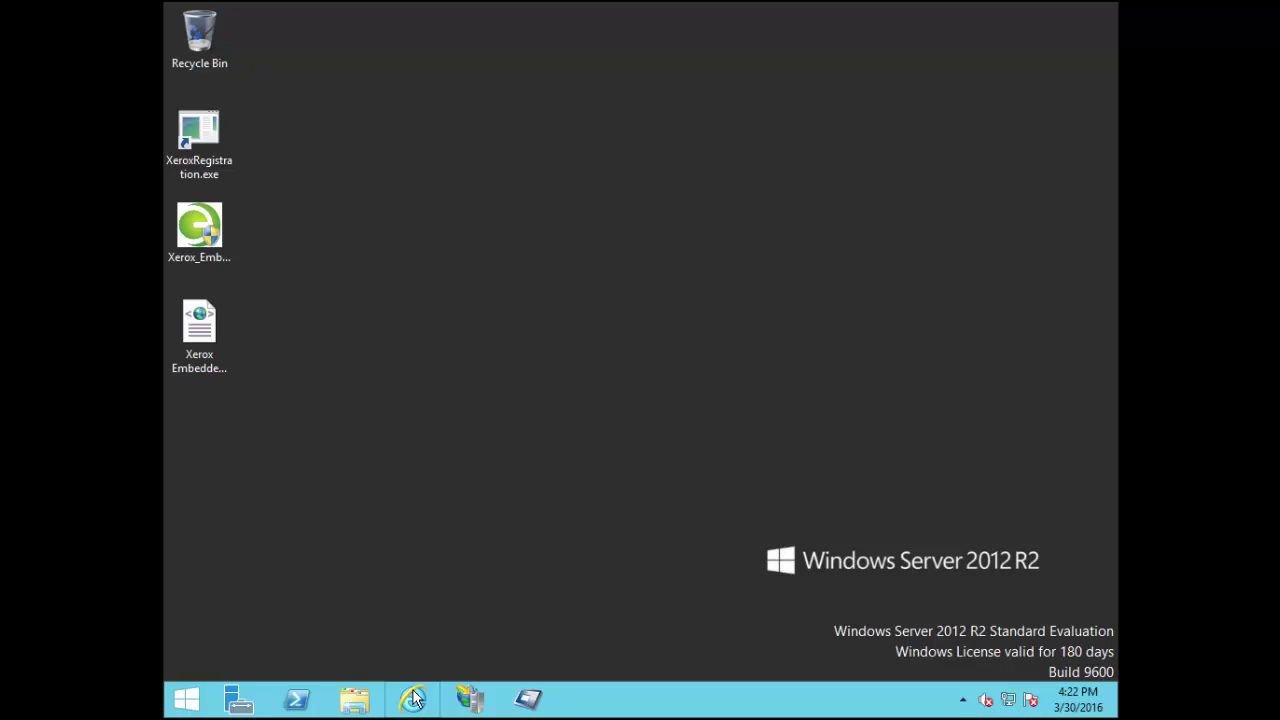
# Load the WorkCentre 7835 CentreWare page at 192.168.0.78 in Internet Explorer
pyautogui.click(413, 698)
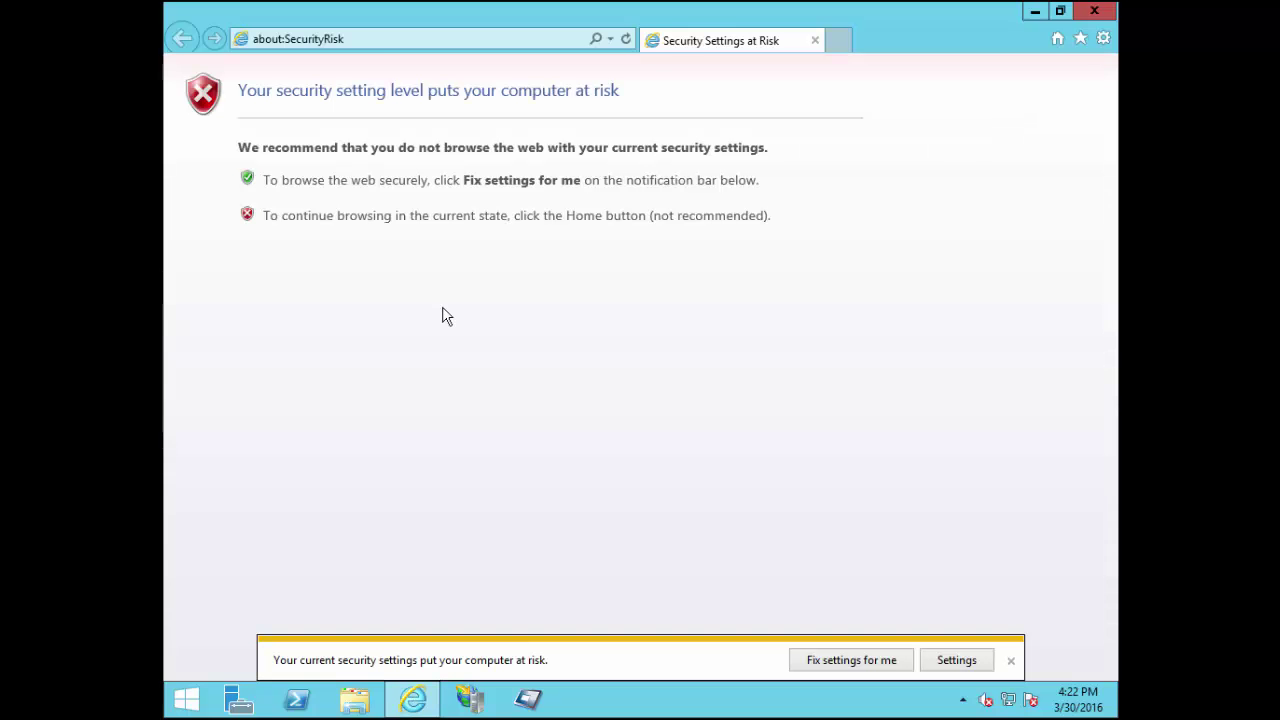
pyautogui.click(371, 38)
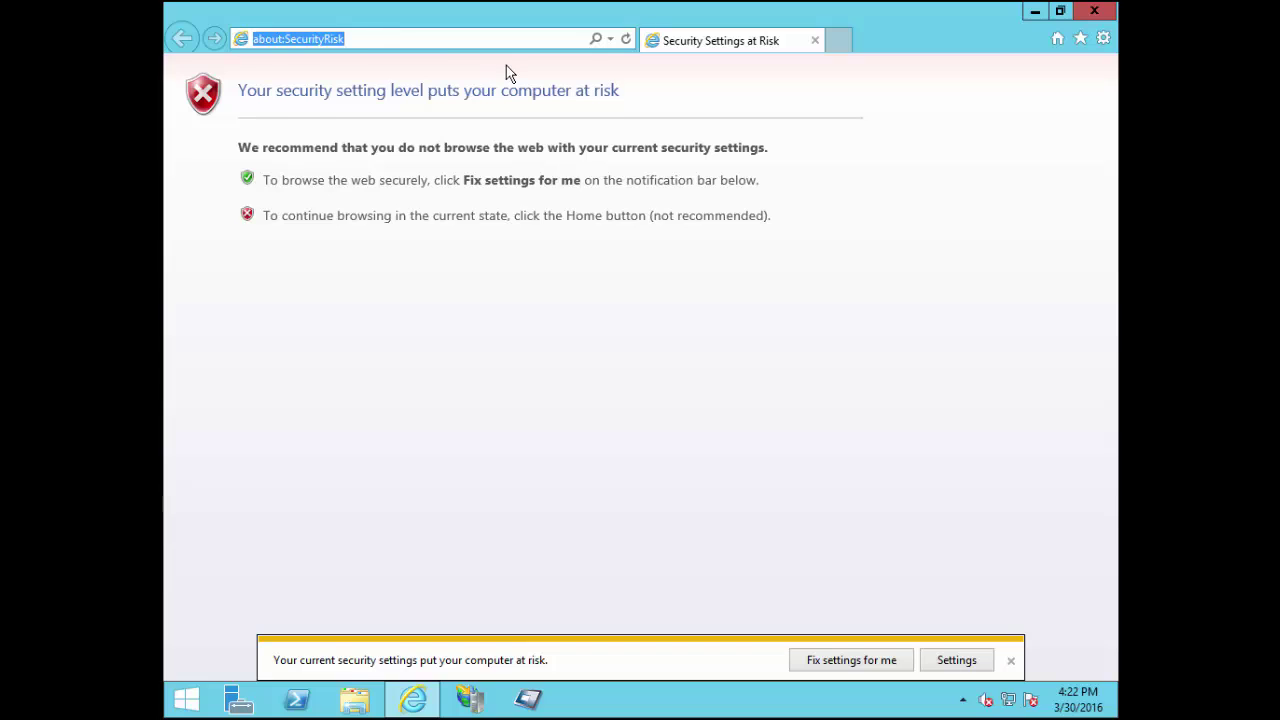
pyautogui.write('192.168.0')
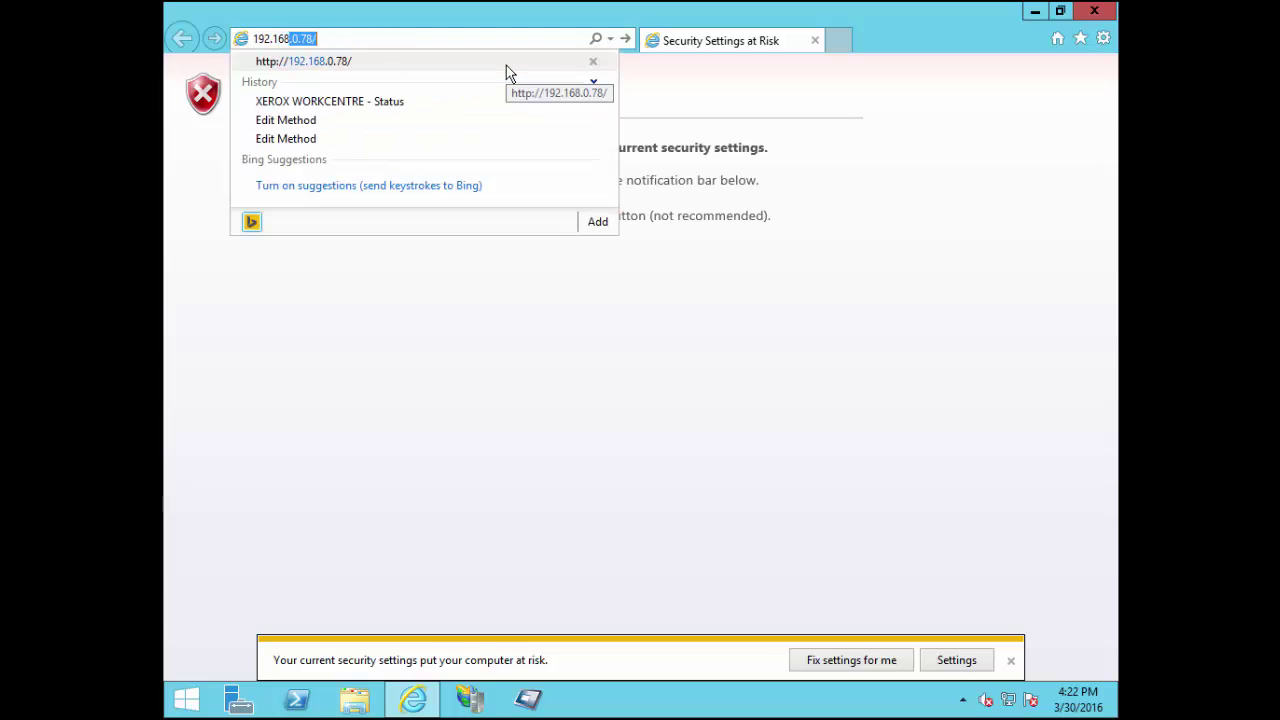
pyautogui.write('.78')
pyautogui.press('Return')
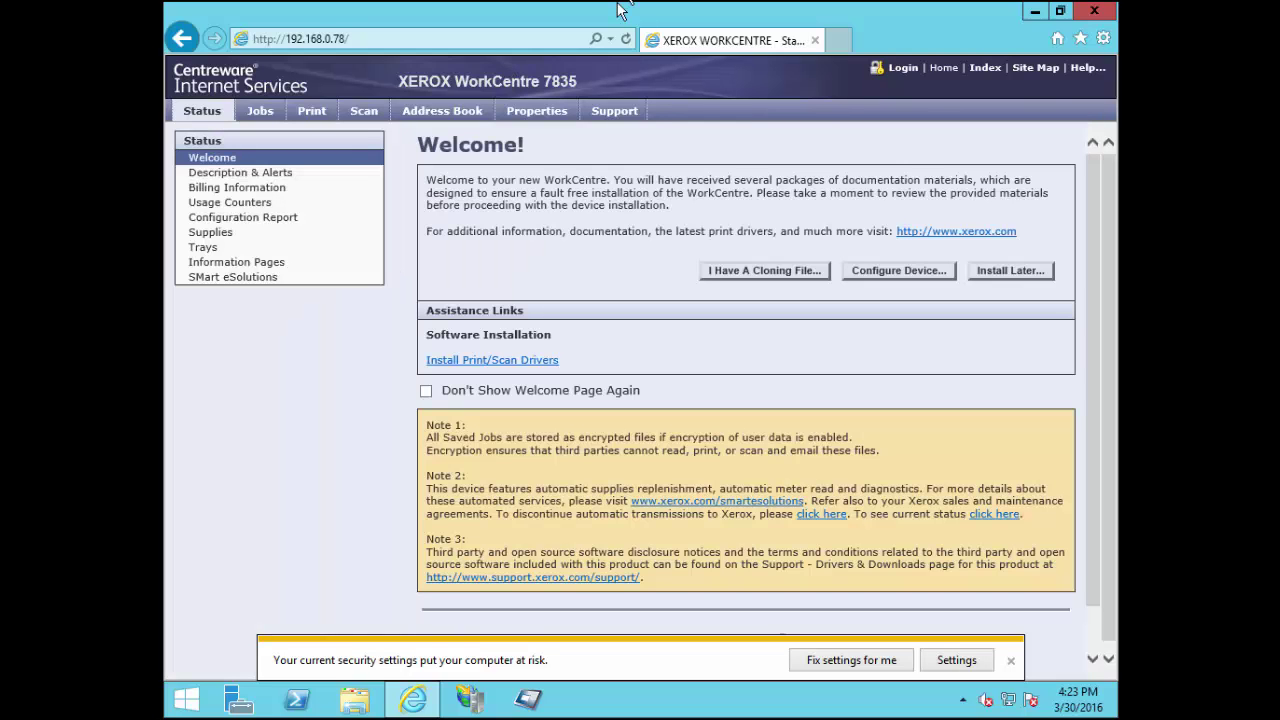
# Log in with User ID admin and the administrator password, dismissing the security warnings
pyautogui.click(899, 71)
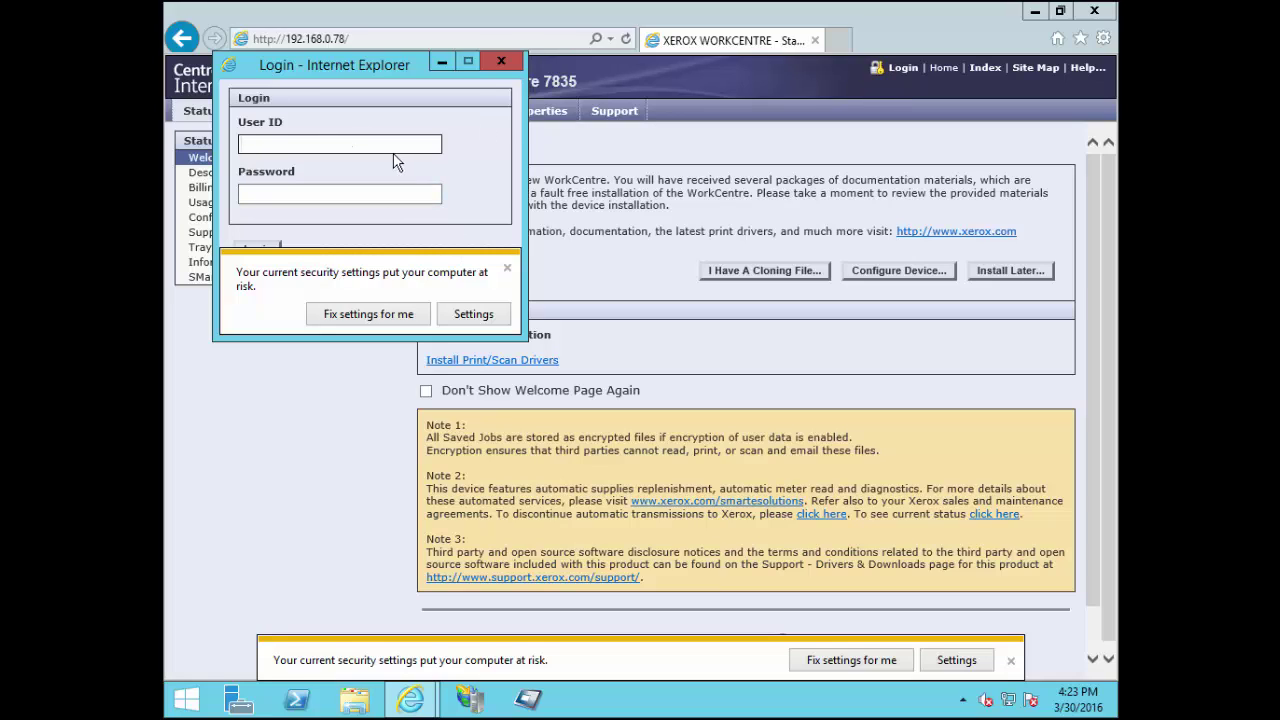
pyautogui.write('admin')
pyautogui.press('Tab')
pyautogui.press('Tab')
pyautogui.write('1111')
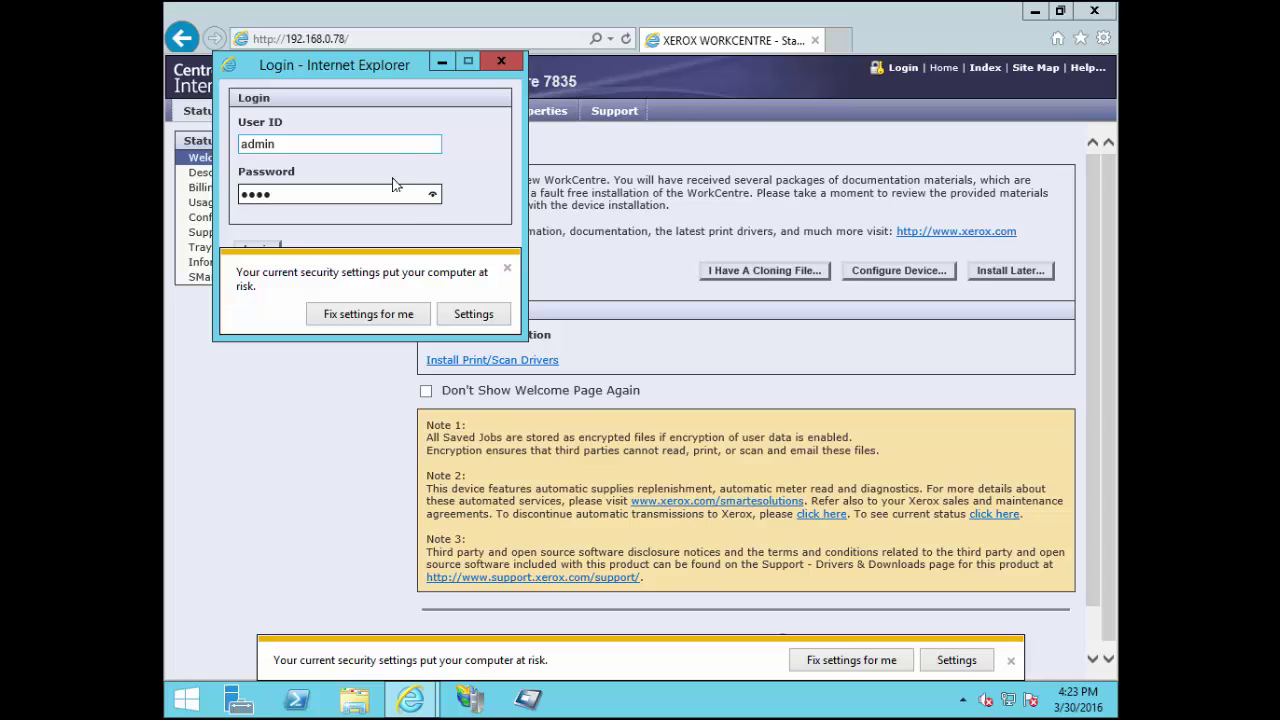
pyautogui.click(508, 269)
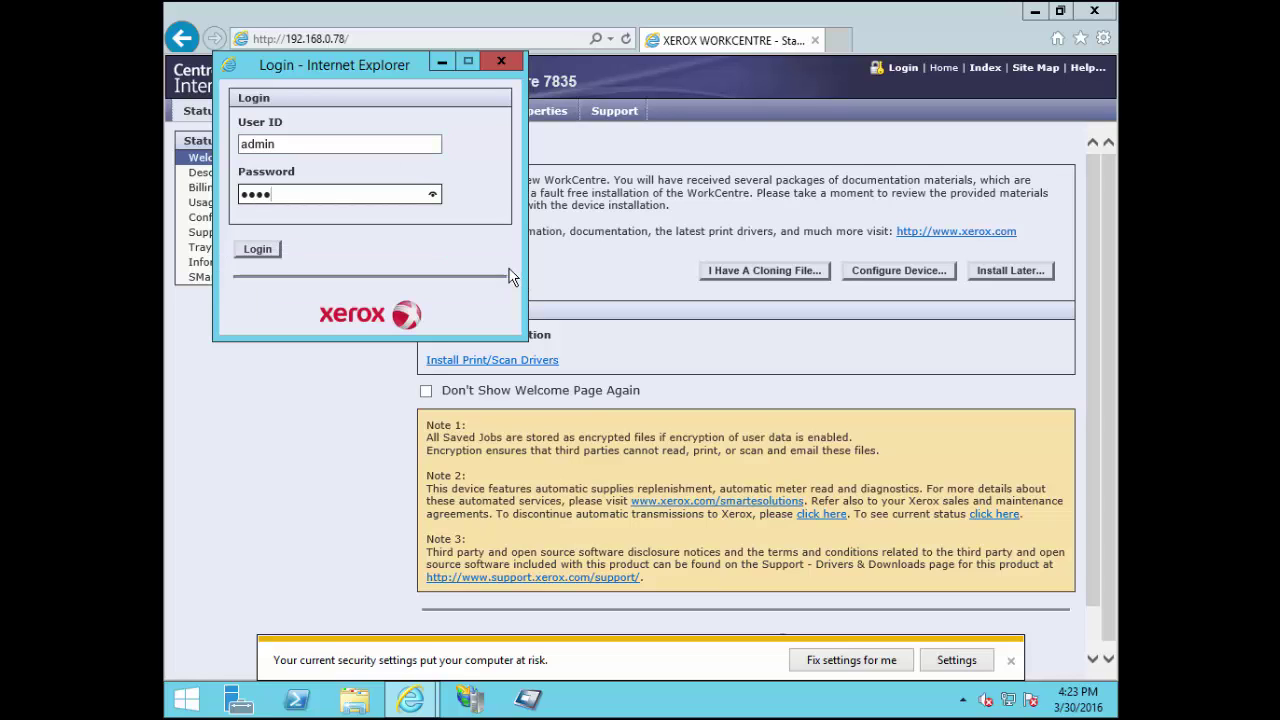
pyautogui.click(258, 252)
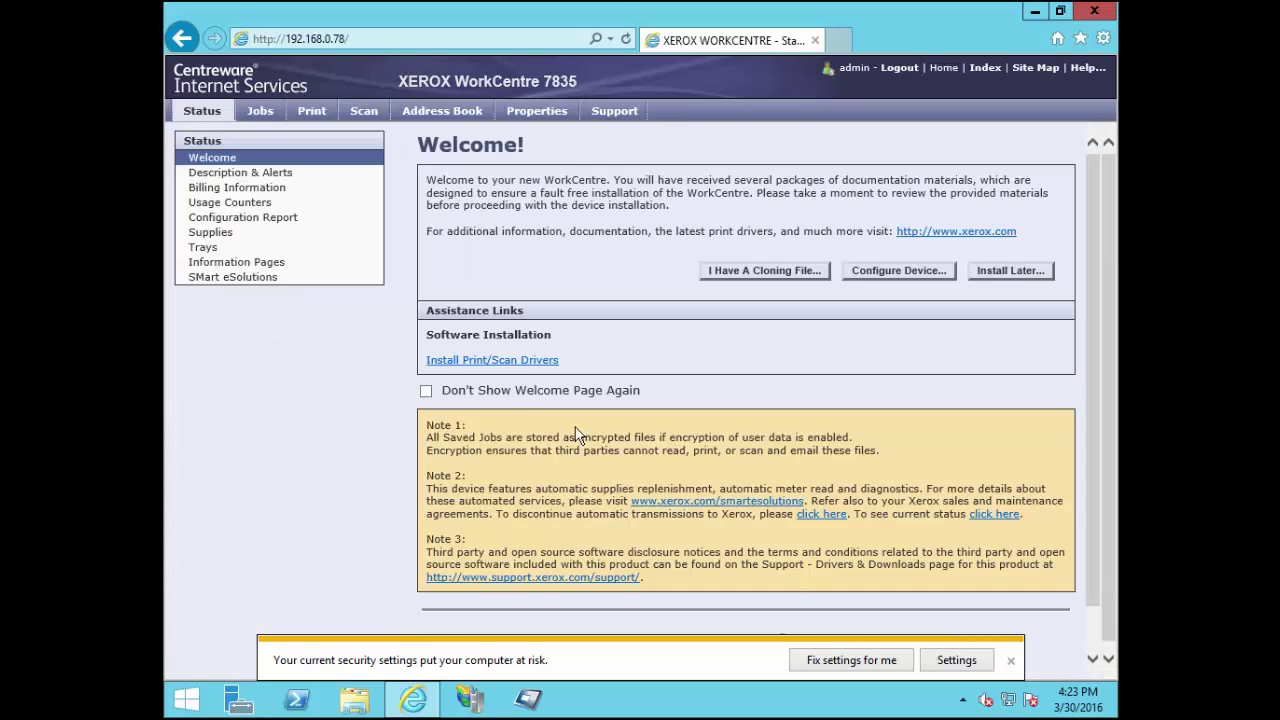
pyautogui.click(1011, 661)
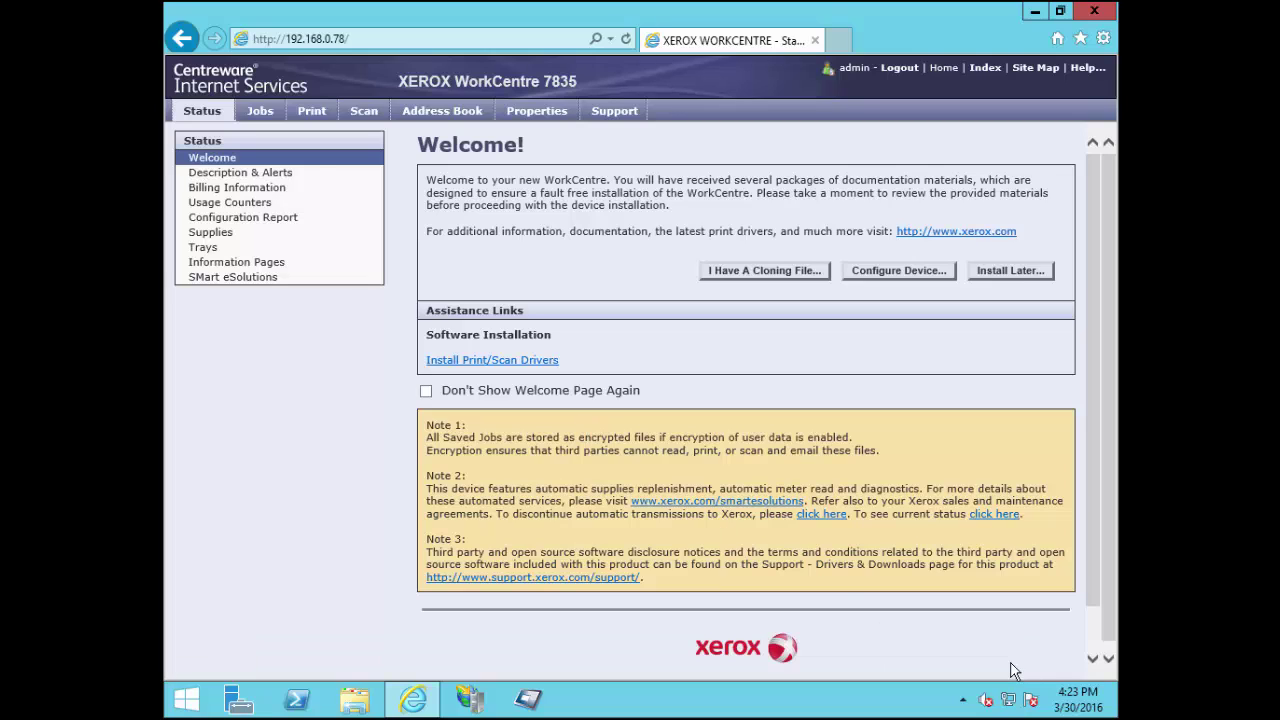
# In General Setup > Entry Screen Defaults, set Services to Print Audit Embedded for Xerox and apply
pyautogui.click(545, 121)
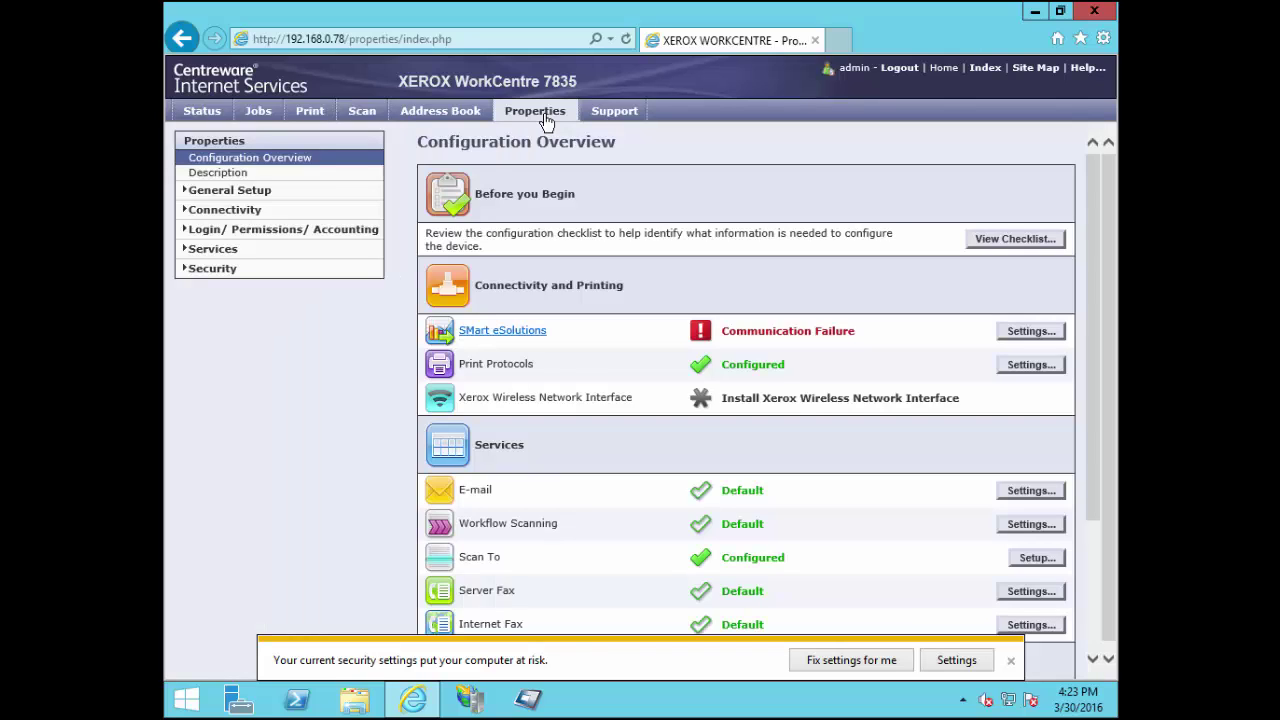
pyautogui.click(227, 194)
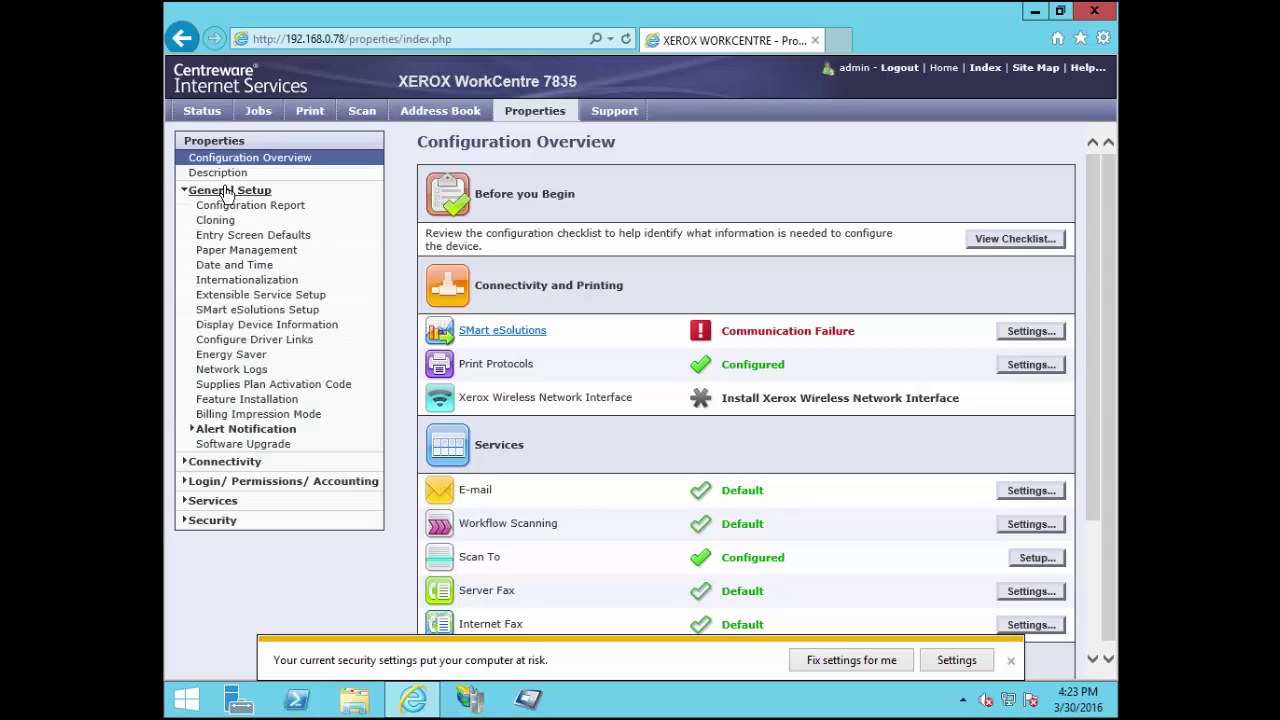
pyautogui.click(240, 237)
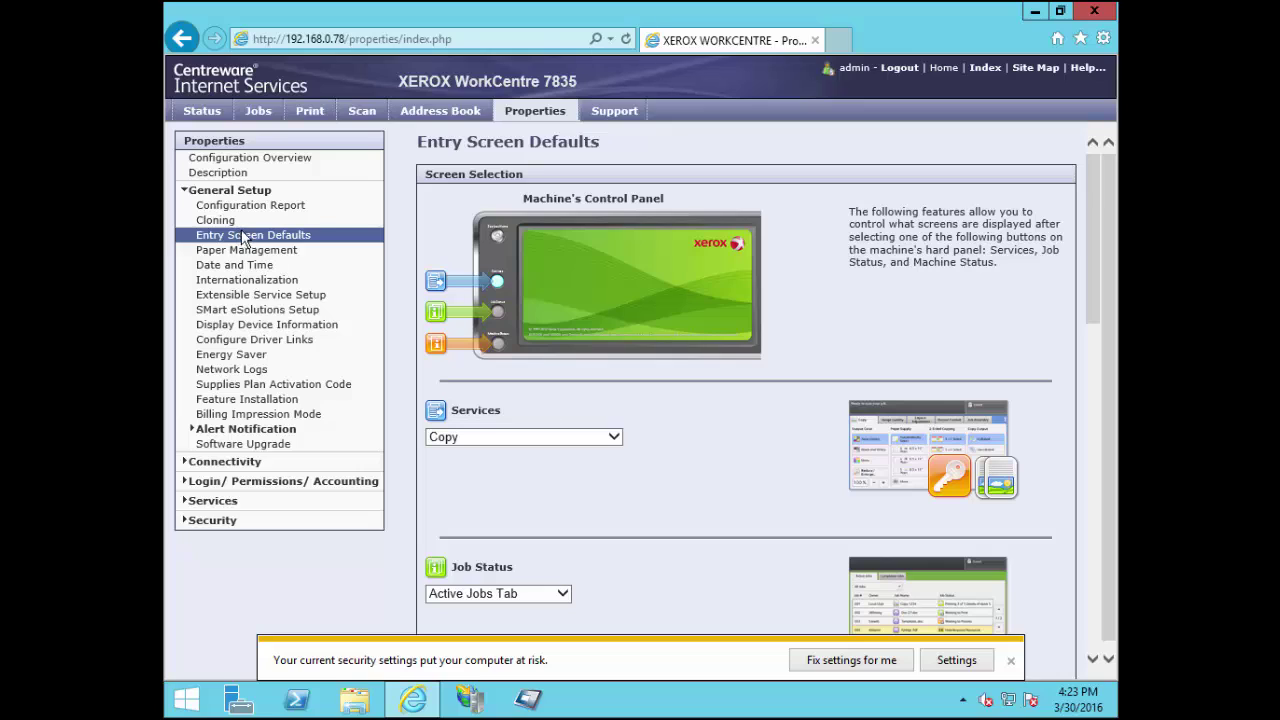
pyautogui.scroll(-1, 640, 238)
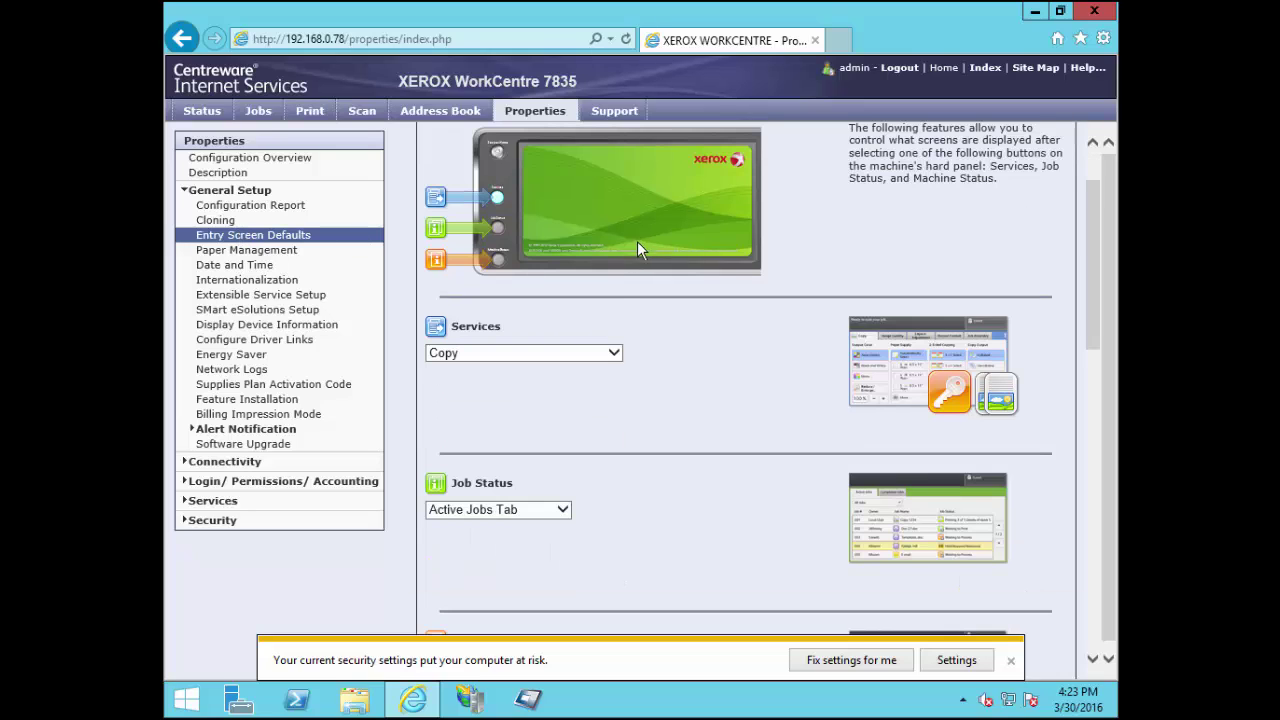
pyautogui.click(613, 354)
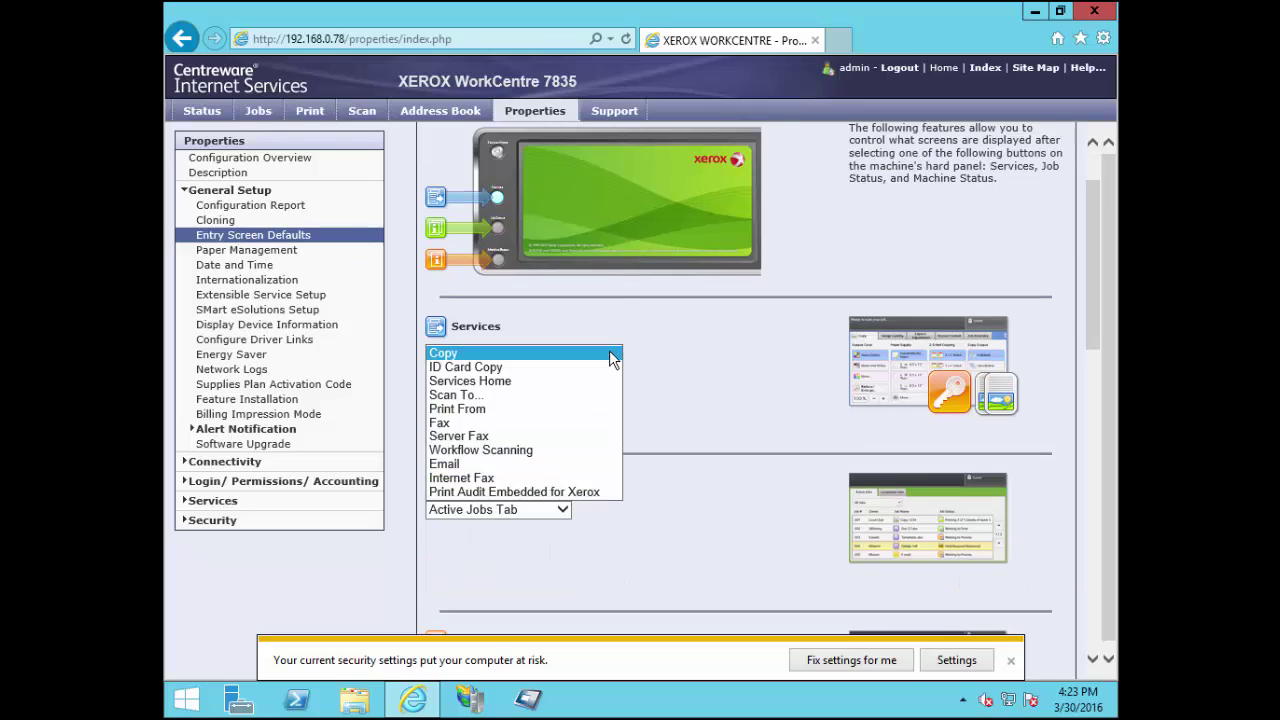
pyautogui.click(578, 492)
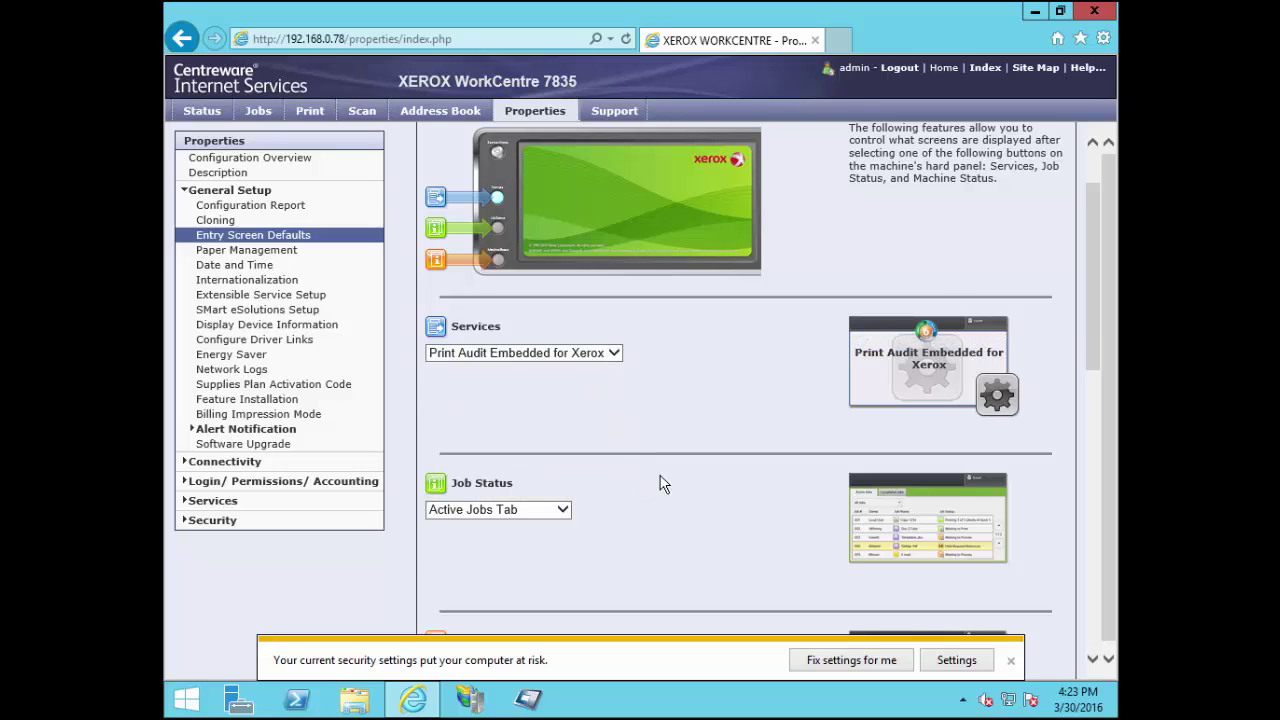
pyautogui.scroll(-5, 660, 484)
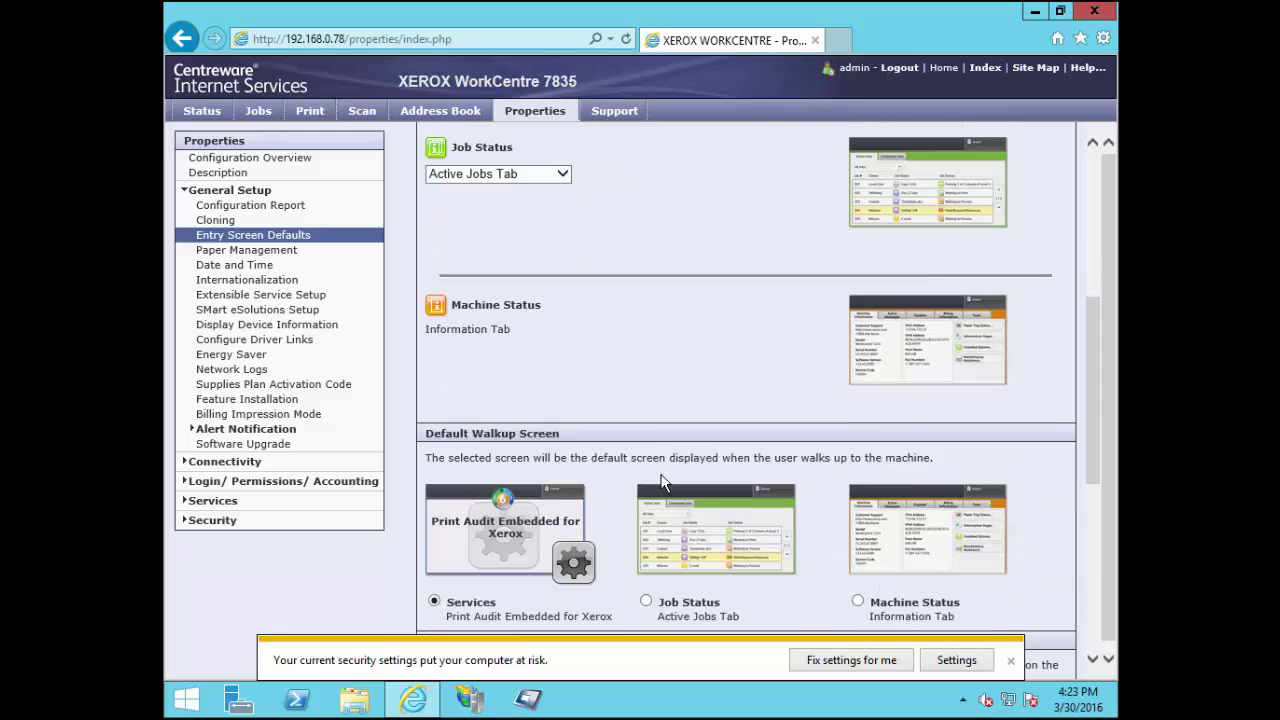
pyautogui.scroll(-3, 660, 484)
pyautogui.scroll(-2, 657, 480)
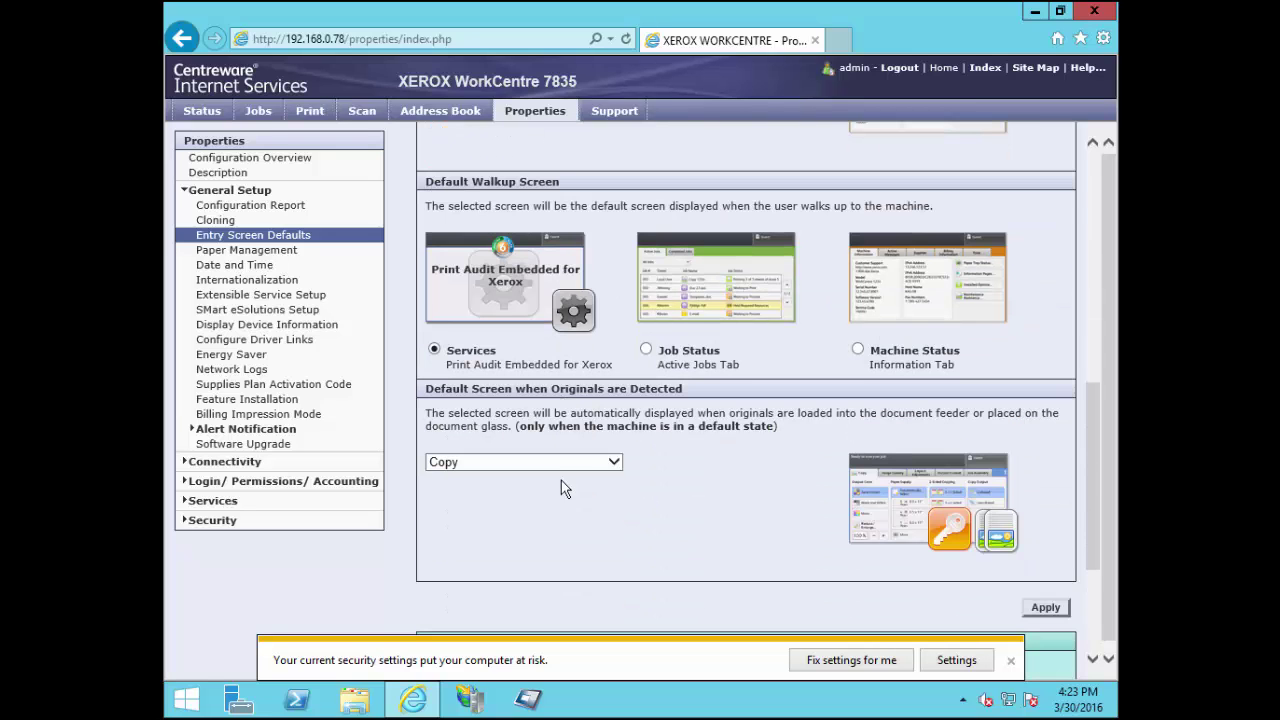
pyautogui.scroll(-3, 635, 466)
pyautogui.scroll(-1, 760, 450)
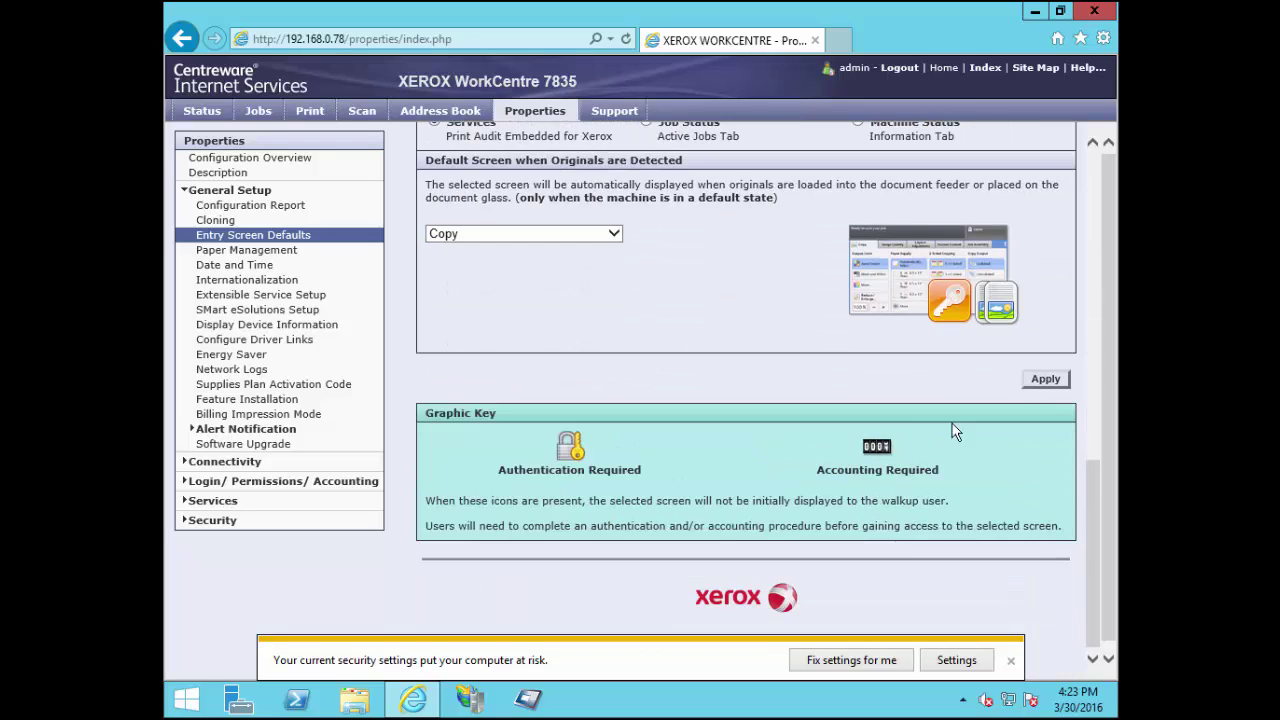
pyautogui.click(1050, 381)
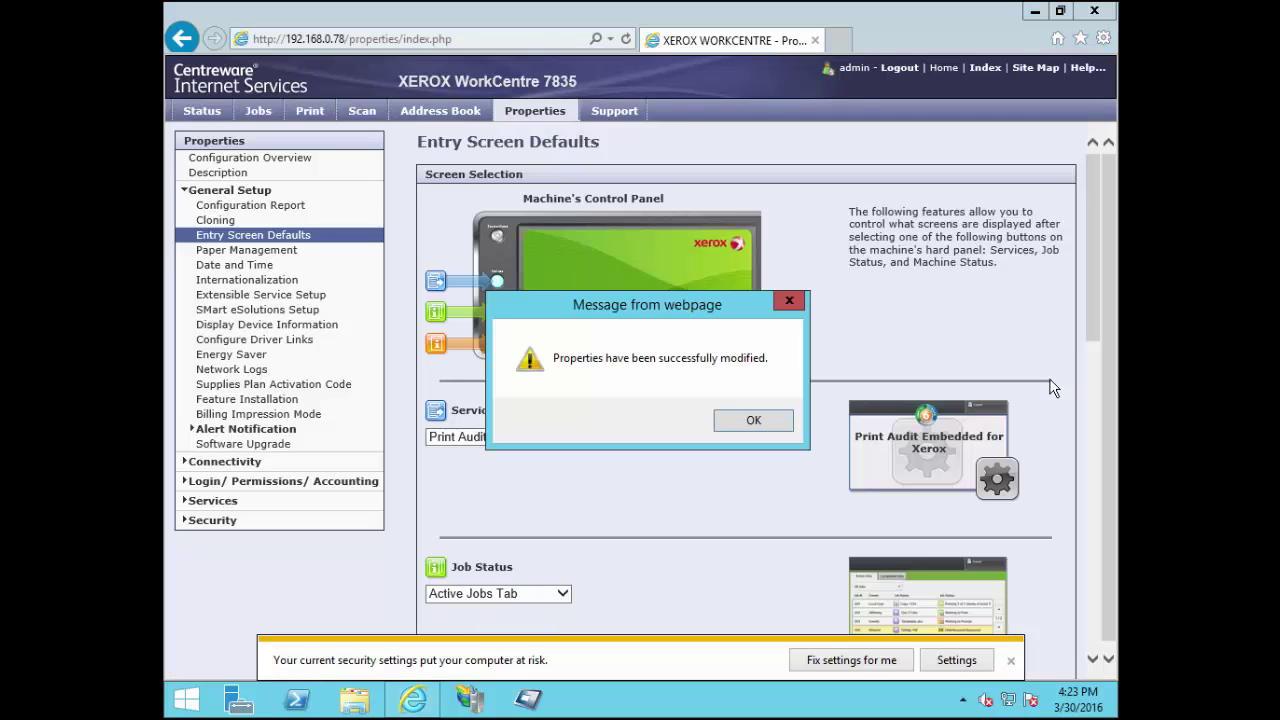
# Under Login Methods, set the Touch UI Method to Xerox Secure Access - Unified ID System
pyautogui.click(752, 424)
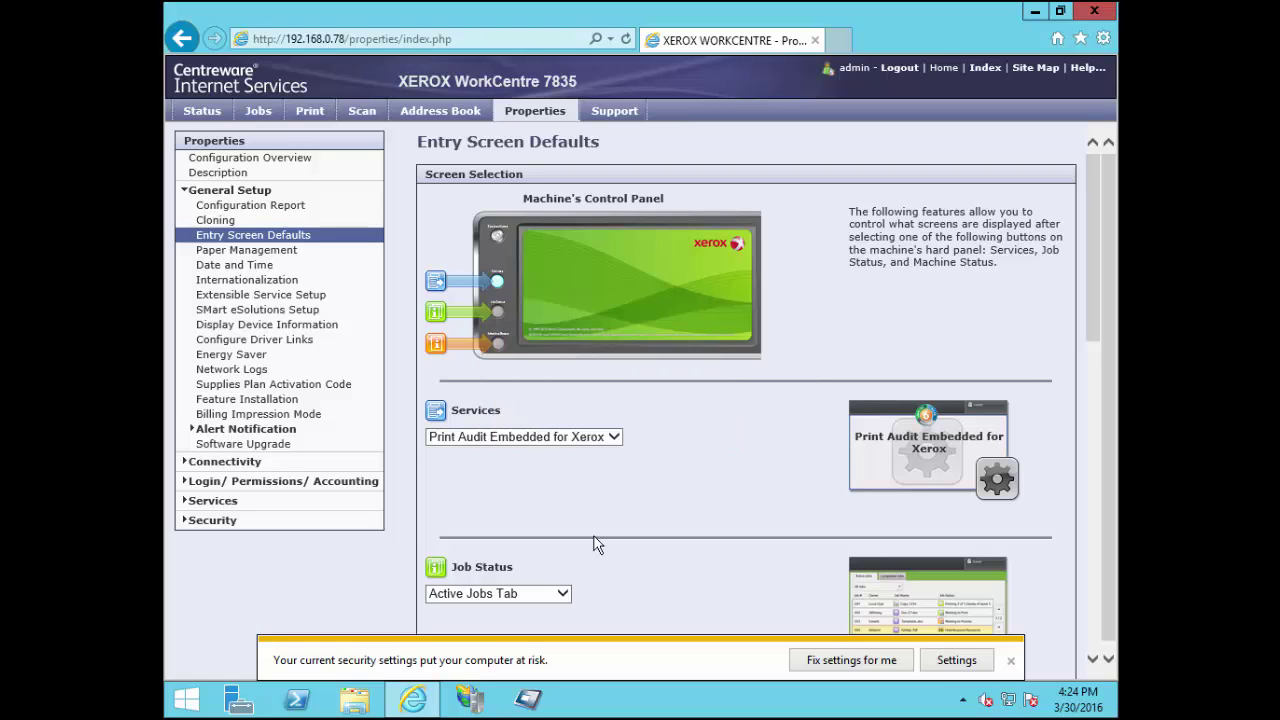
pyautogui.click(322, 484)
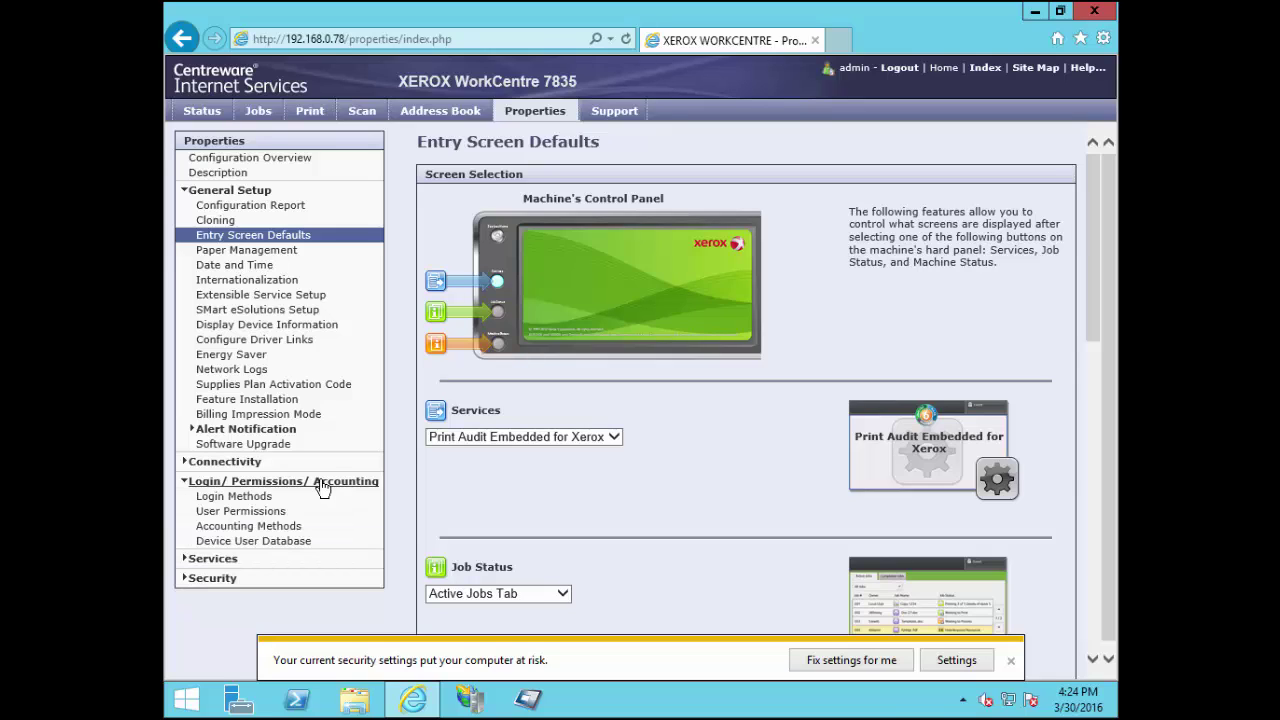
pyautogui.click(263, 499)
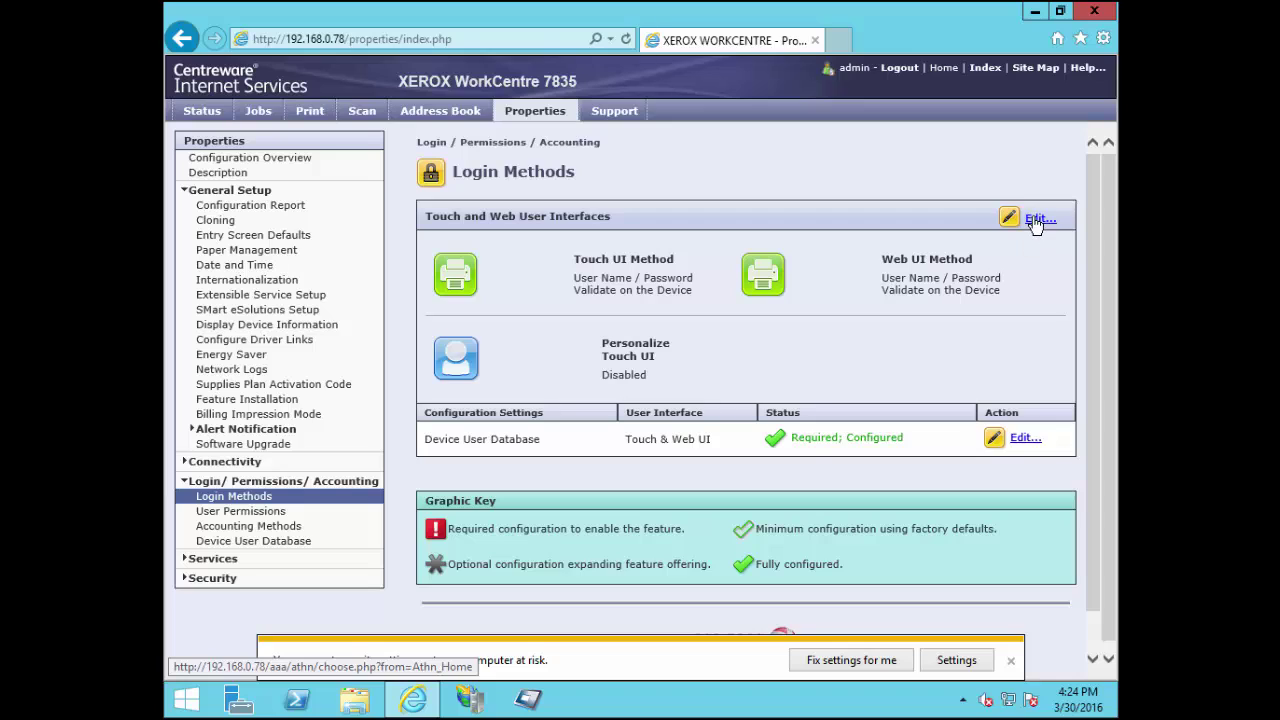
pyautogui.click(1036, 221)
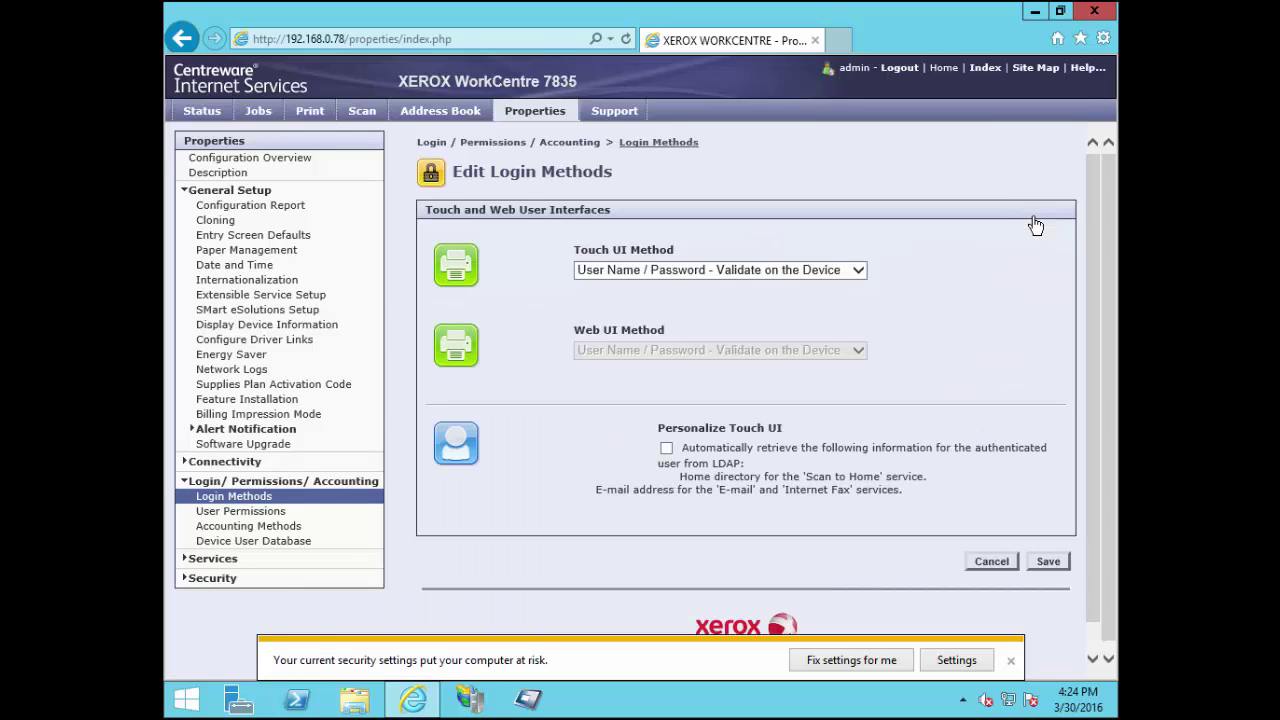
pyautogui.click(844, 270)
pyautogui.click(844, 270)
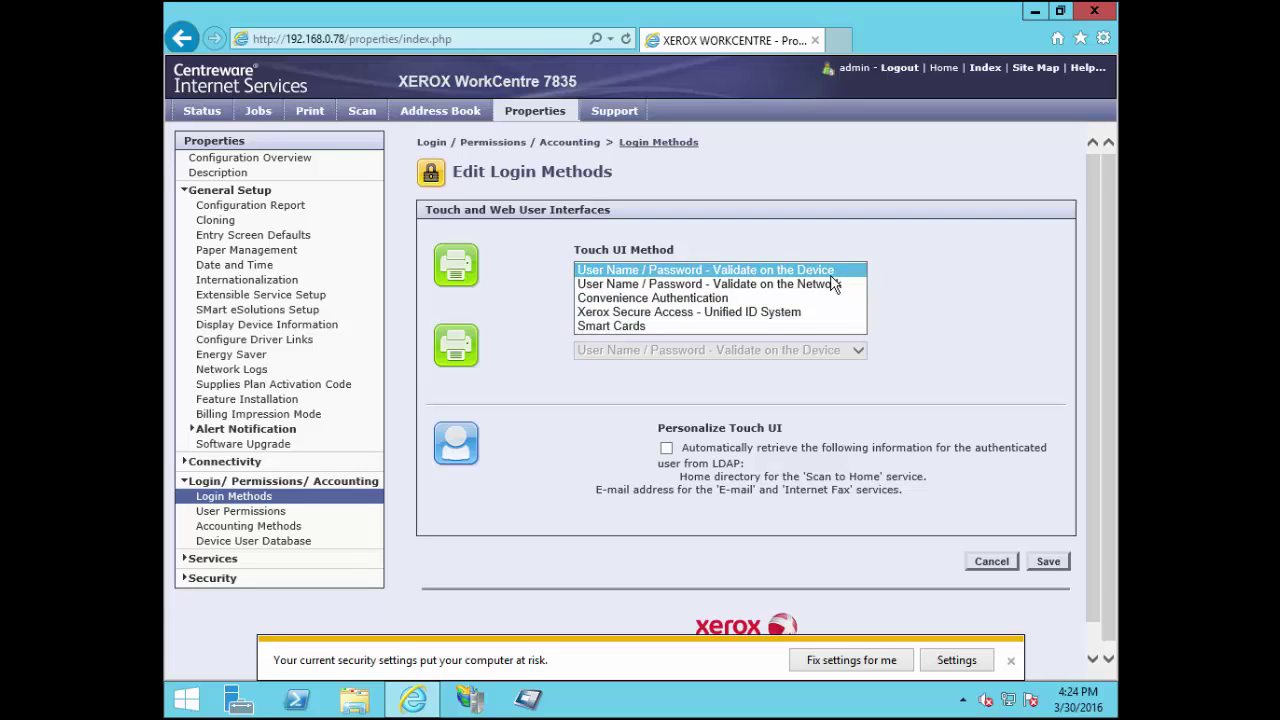
pyautogui.click(789, 311)
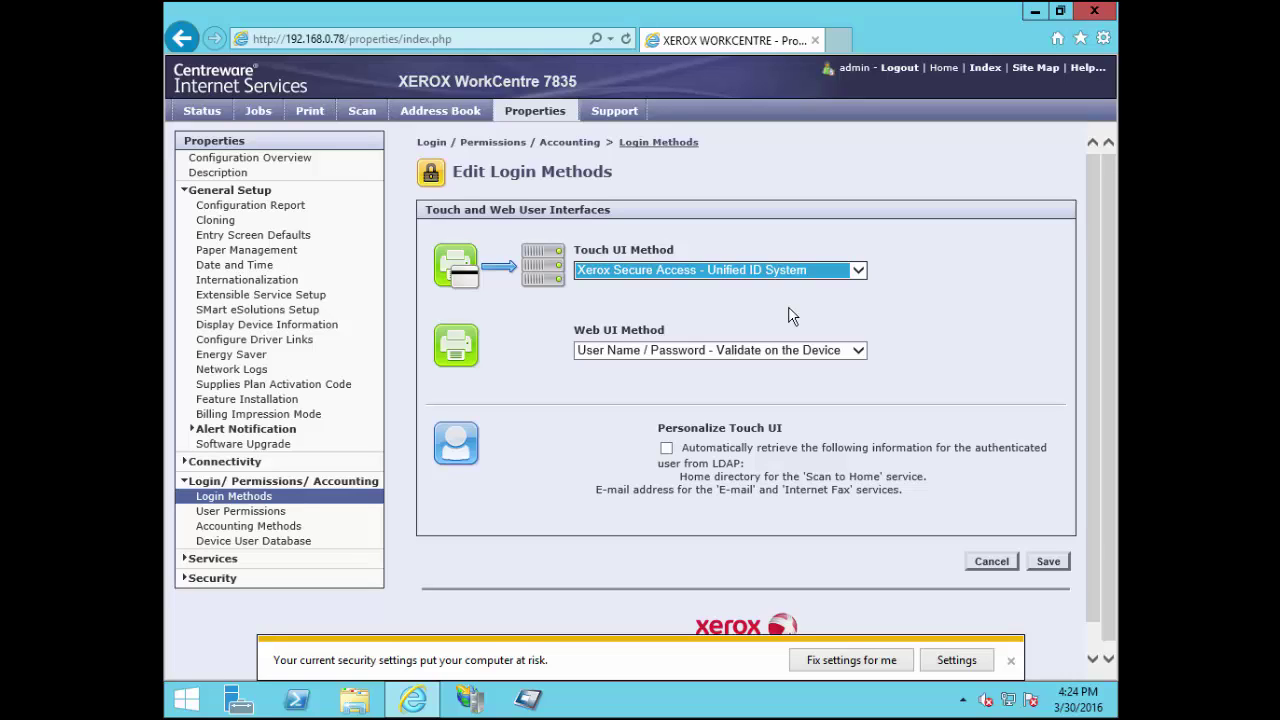
# Save the new login method and open manual override of the Secure Access server settings
pyautogui.click(1049, 561)
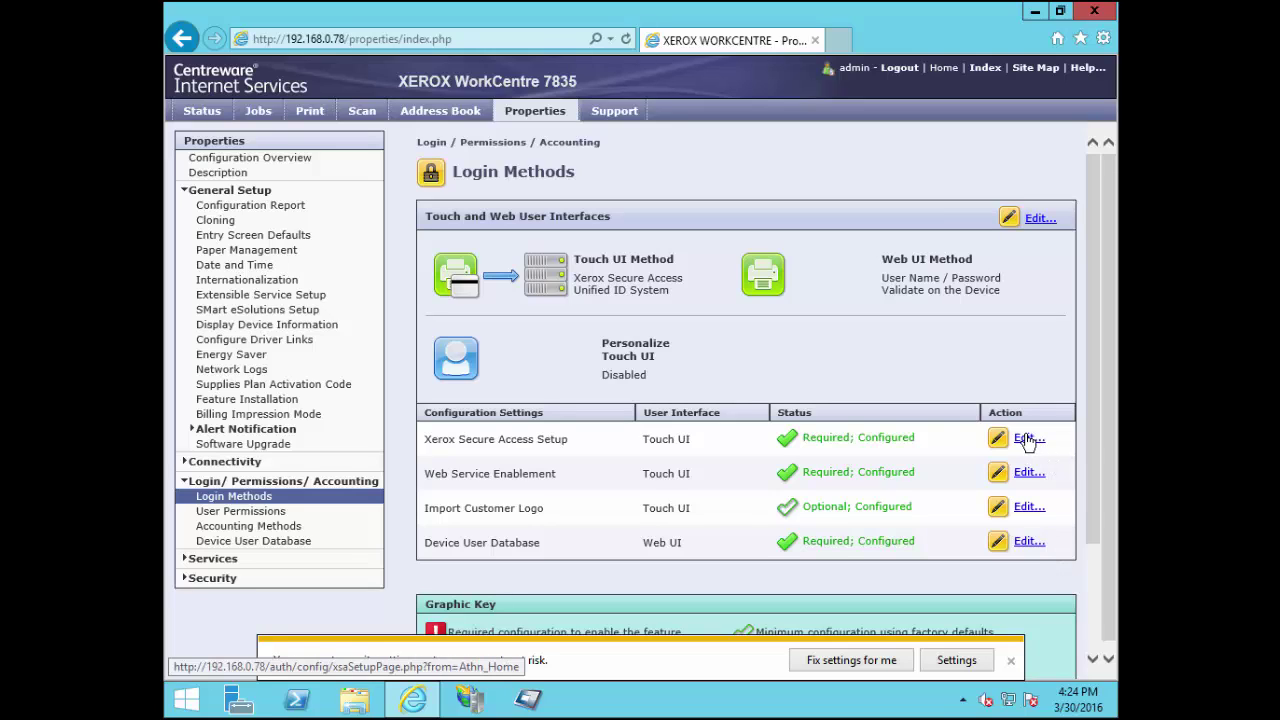
pyautogui.click(1029, 440)
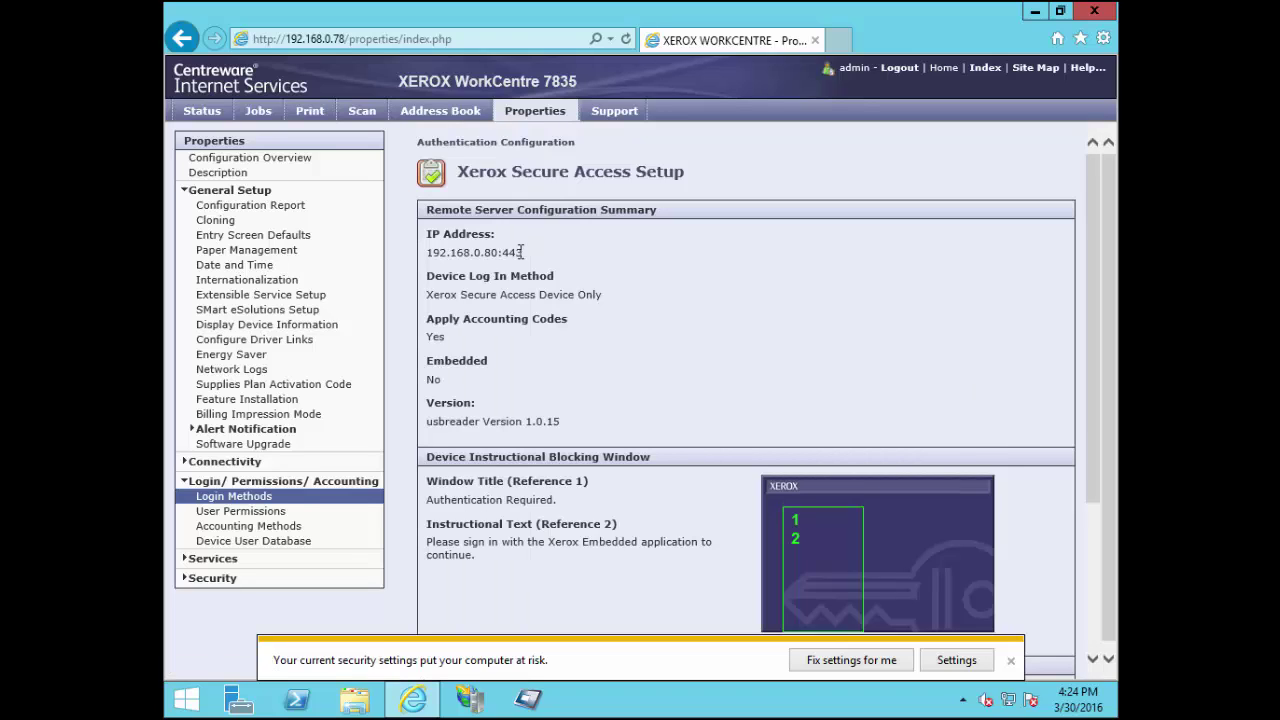
pyautogui.moveTo(527, 252); pyautogui.dragTo(424, 253)
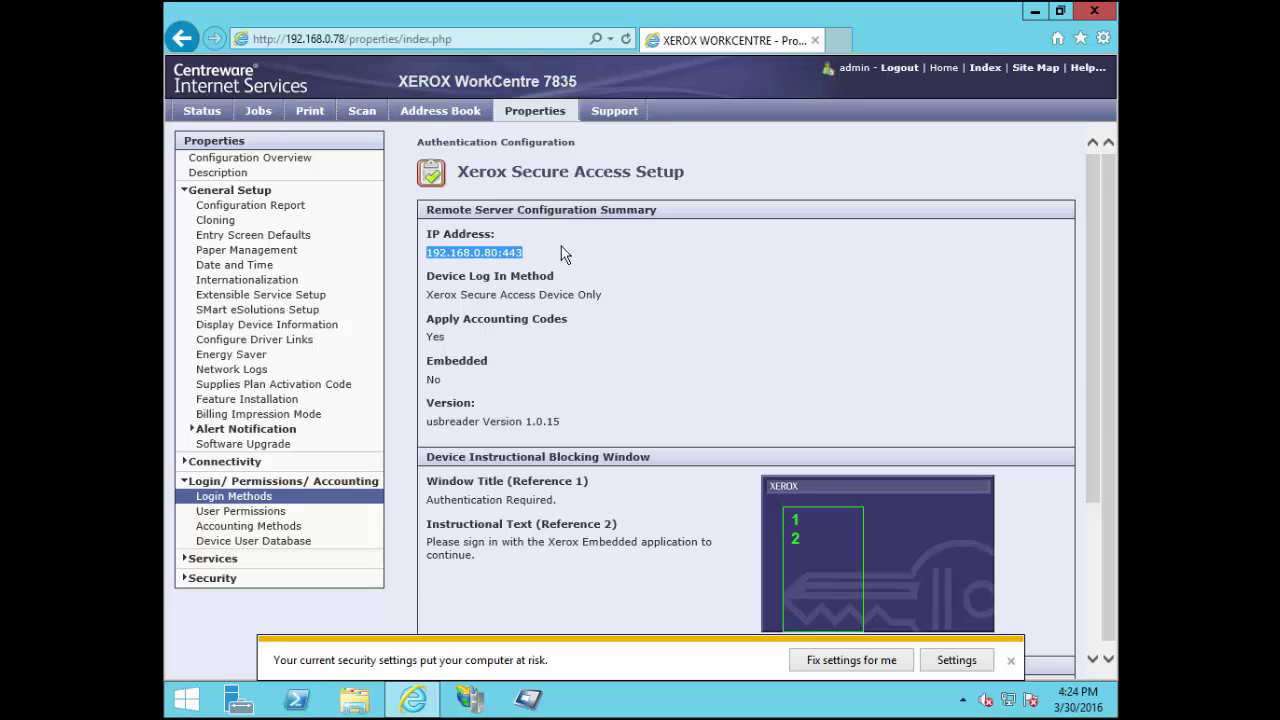
pyautogui.scroll(-1, 561, 246)
pyautogui.scroll(-2, 561, 246)
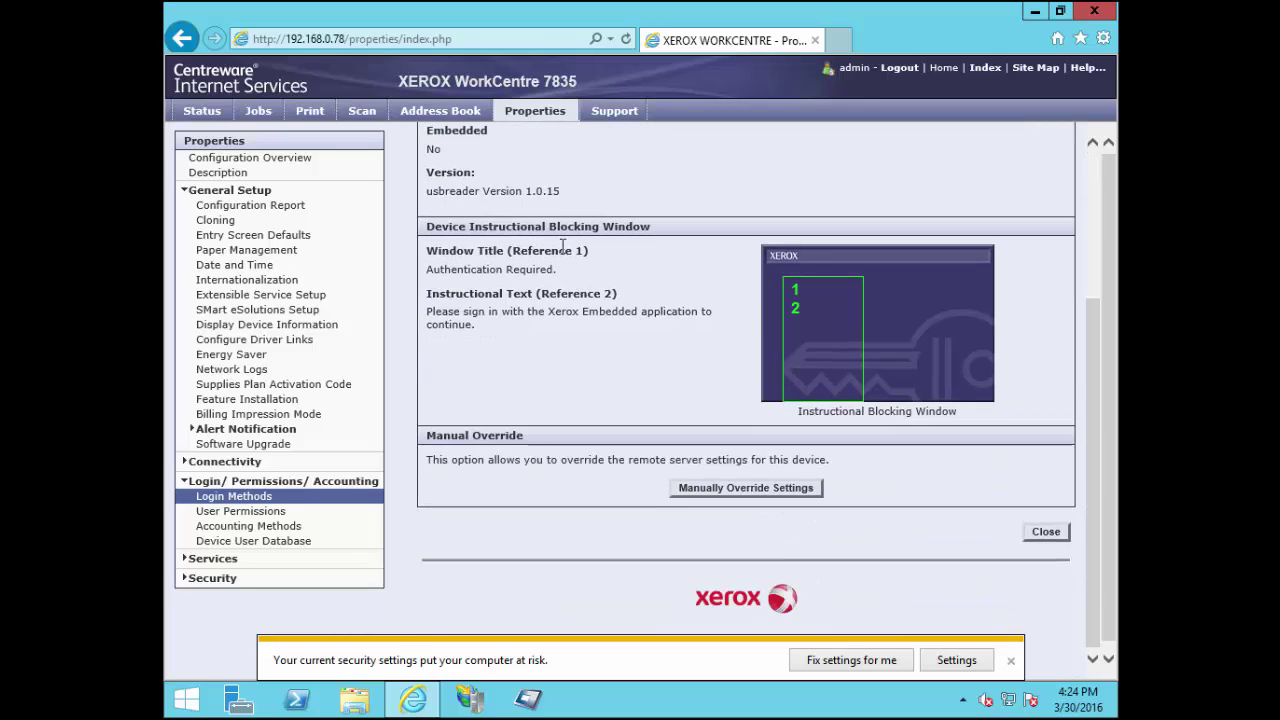
pyautogui.click(793, 490)
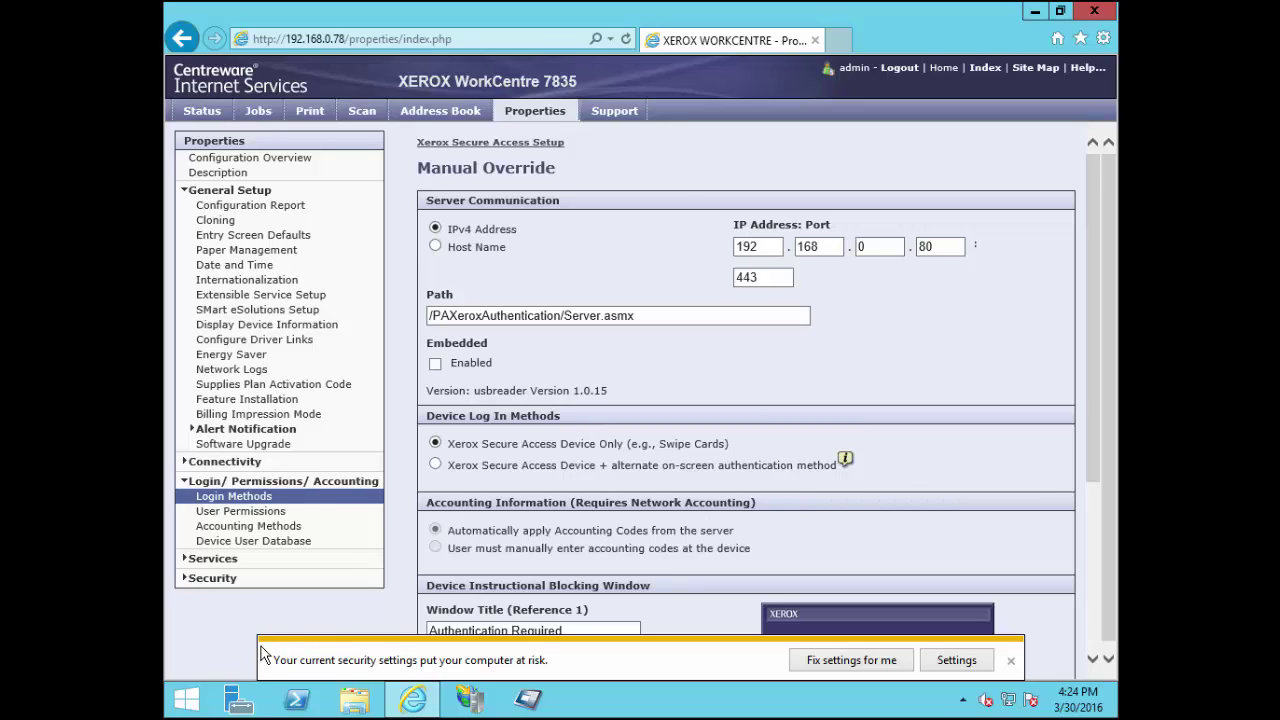
# Enter 144 as the server IP's last octet, save, and return to the setup summary
pyautogui.doubleClick(928, 246)
pyautogui.write('144')
pyautogui.click(997, 300)
pyautogui.scroll(-5, 967, 265)
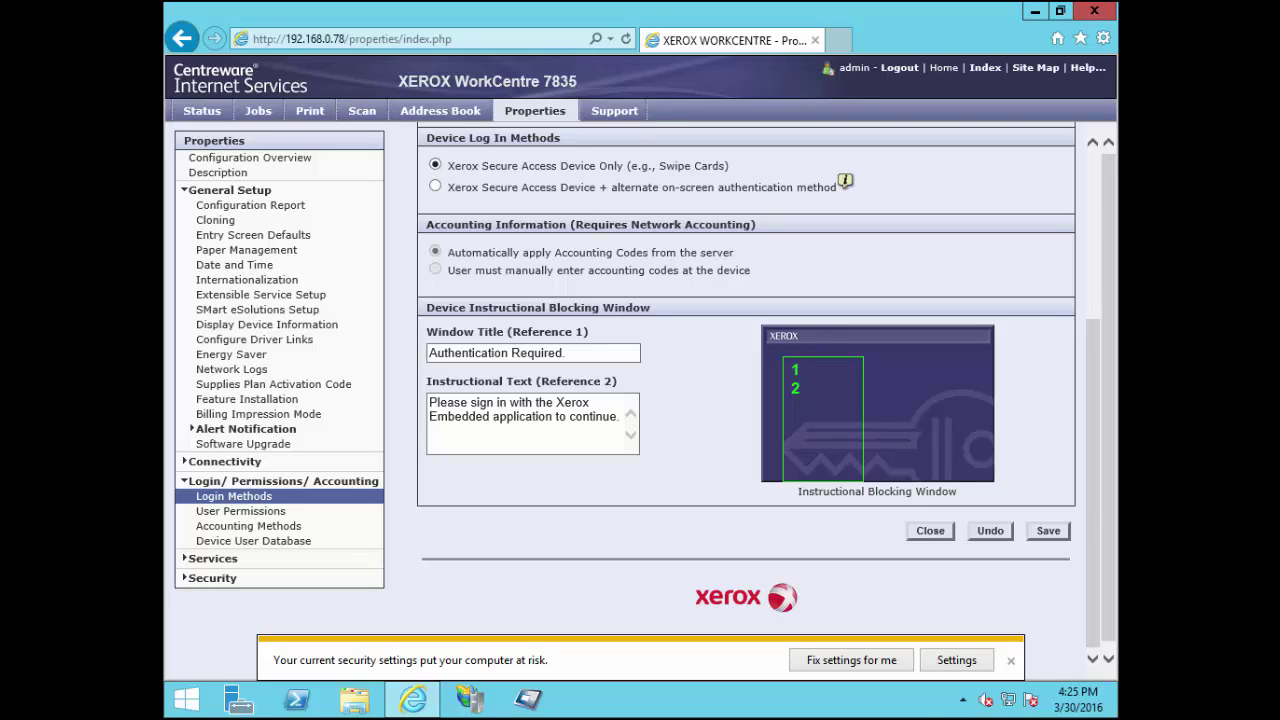
pyautogui.click(1049, 535)
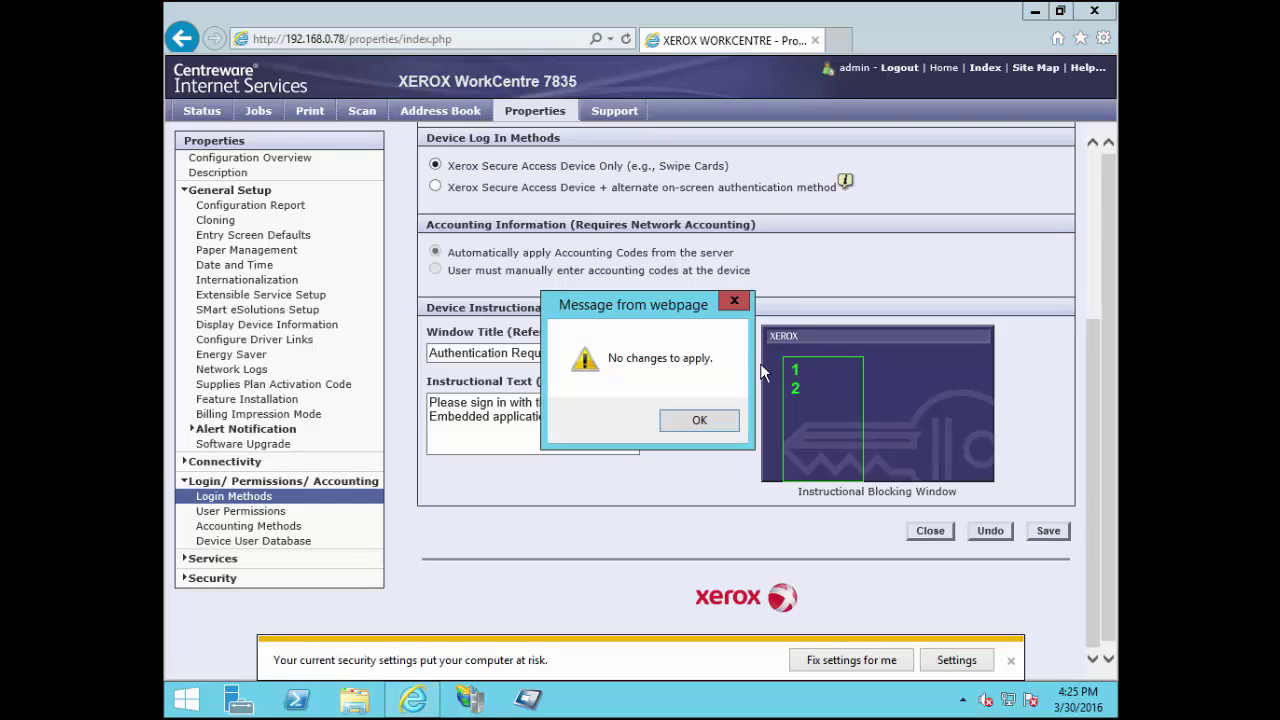
pyautogui.click(700, 421)
pyautogui.click(930, 531)
pyautogui.scroll(-3, 571, 143)
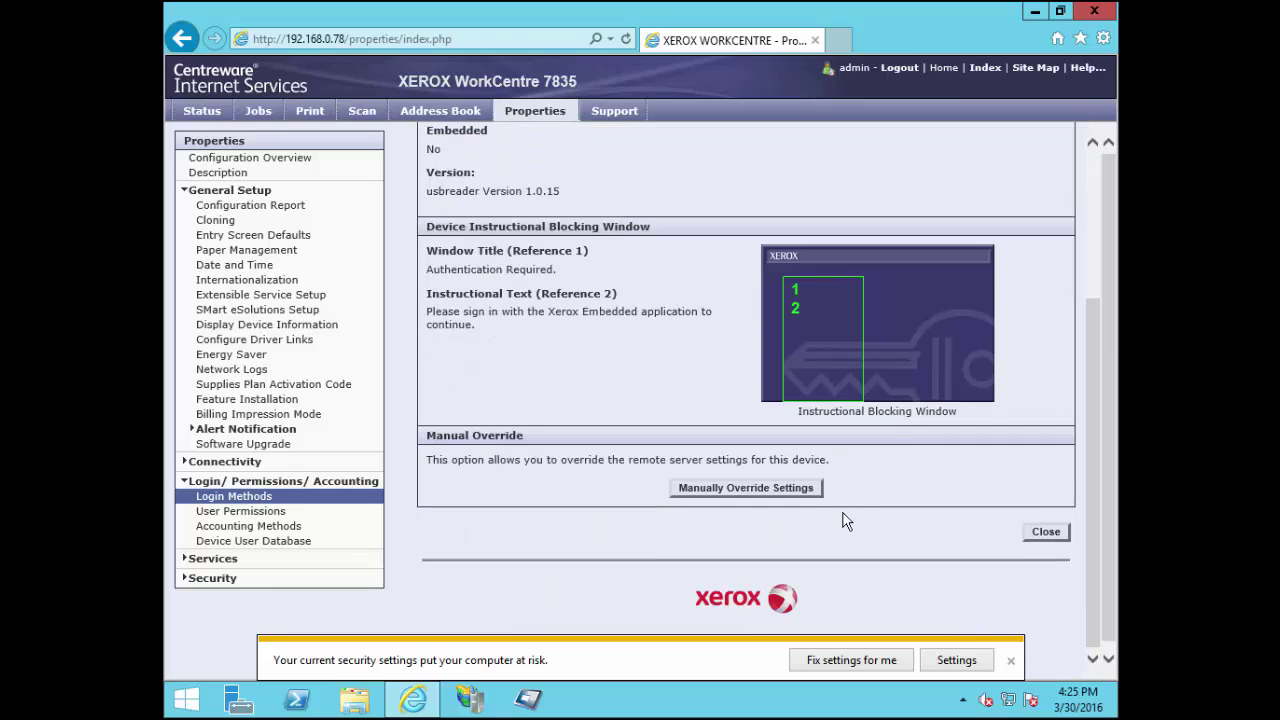
# Change the Current Accounting Method to Network Accounting and save it
pyautogui.click(1046, 533)
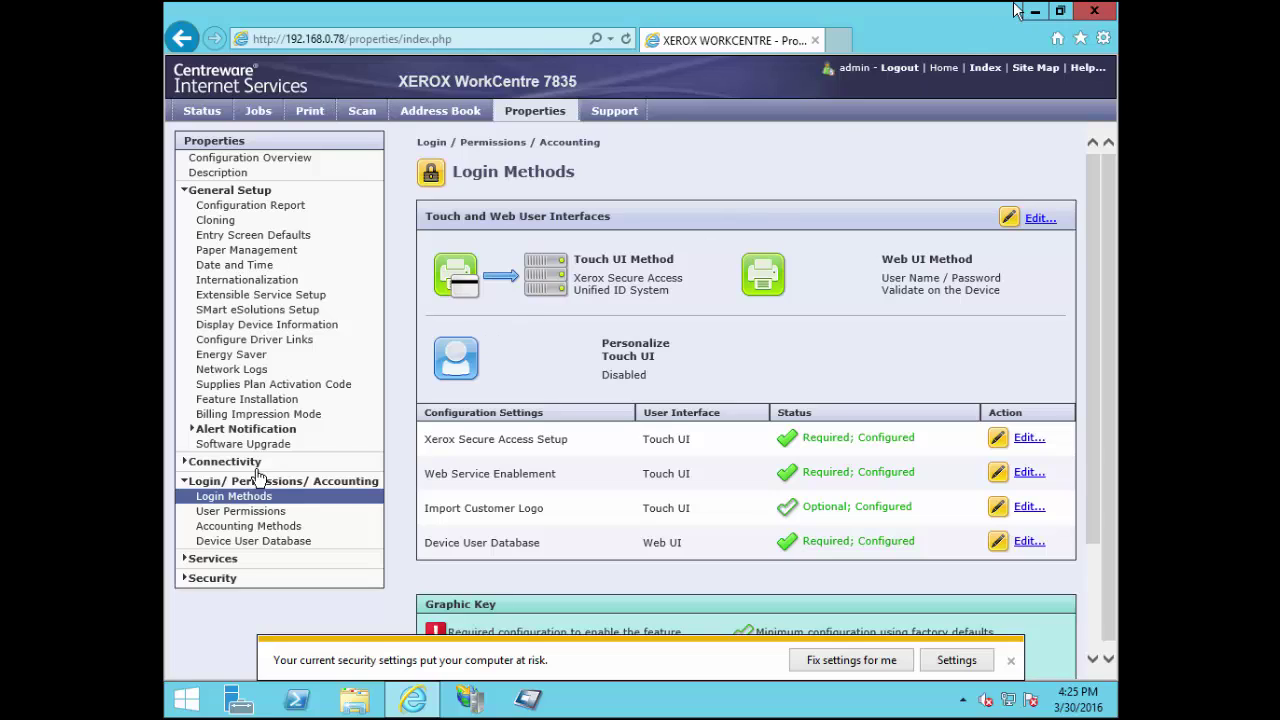
pyautogui.click(238, 526)
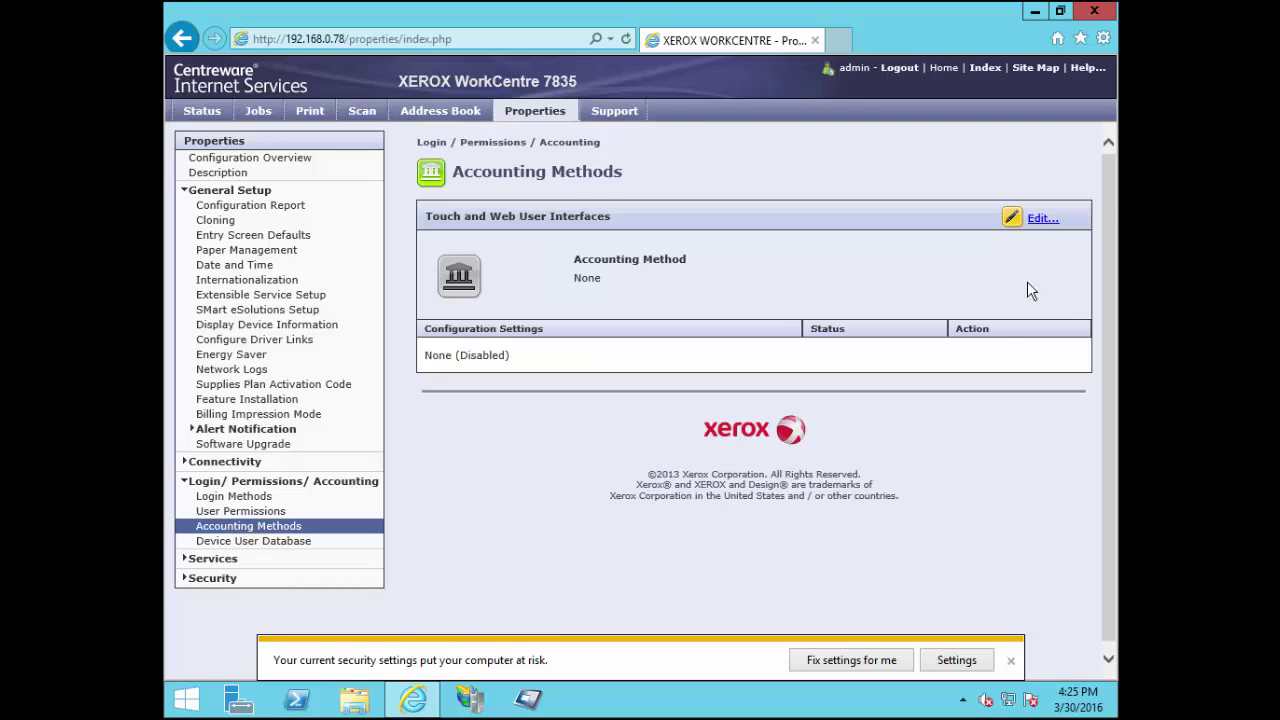
pyautogui.click(1043, 226)
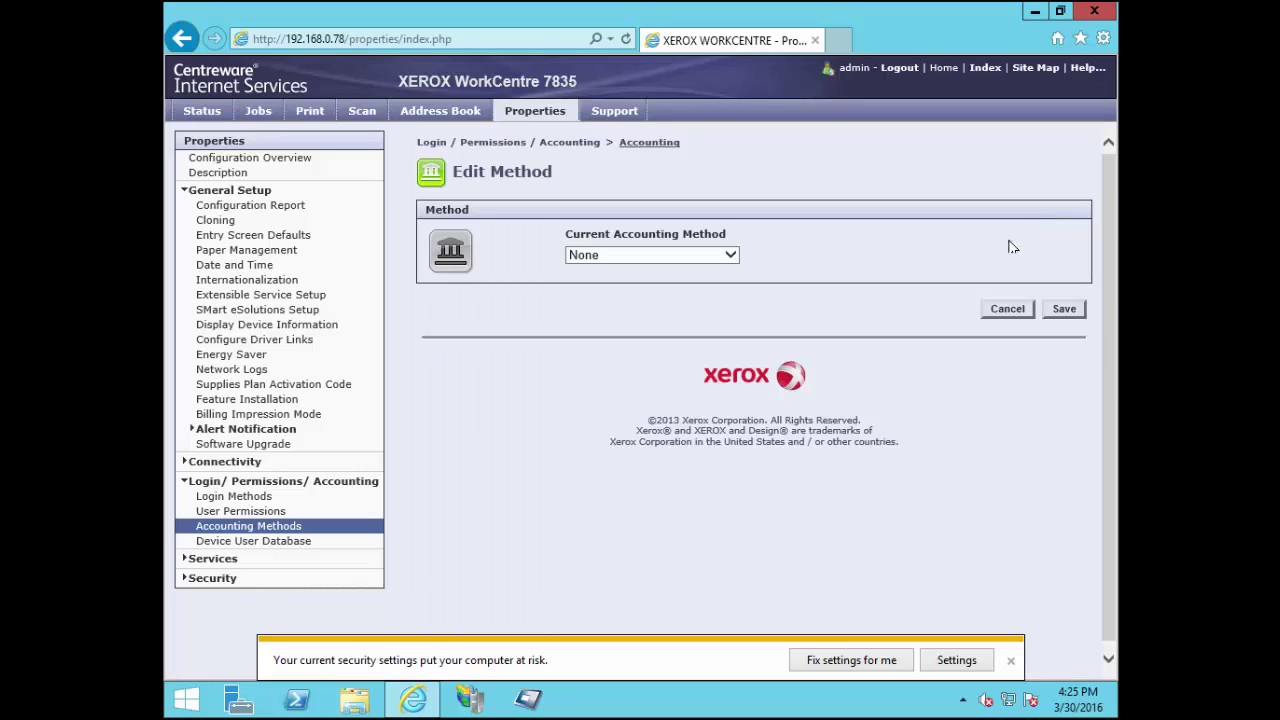
pyautogui.click(732, 255)
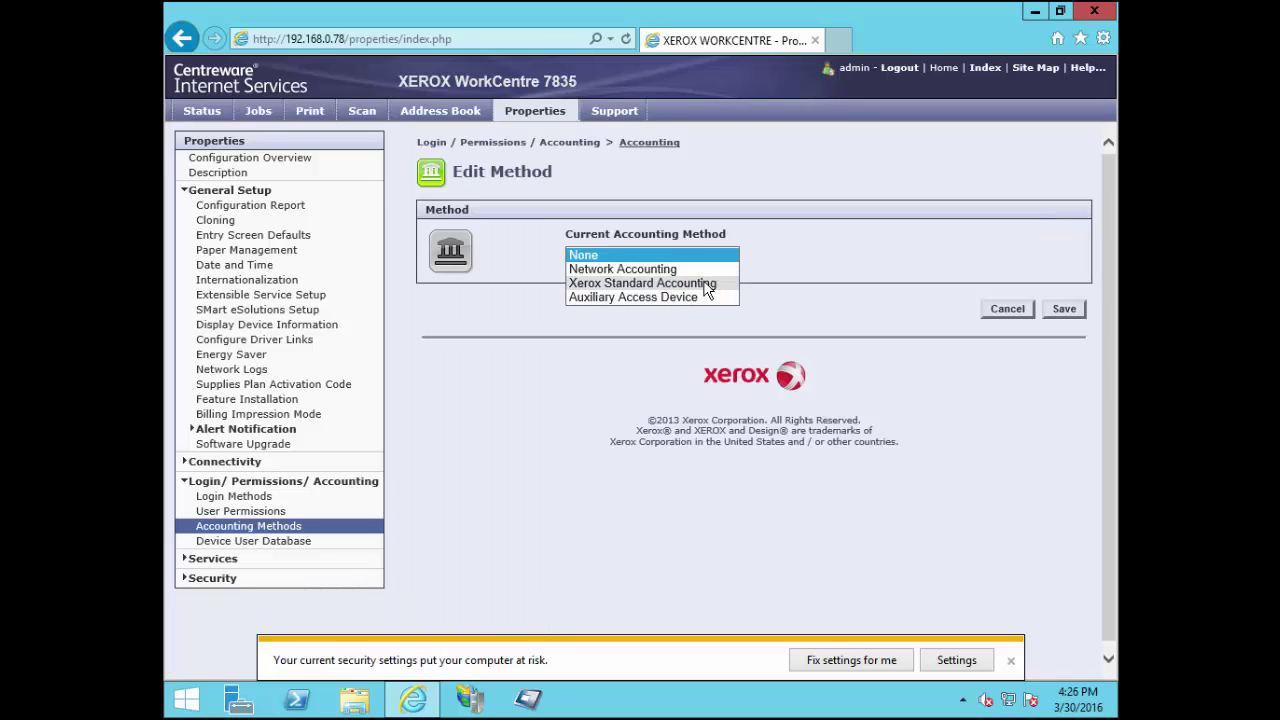
pyautogui.click(640, 269)
pyautogui.click(1066, 308)
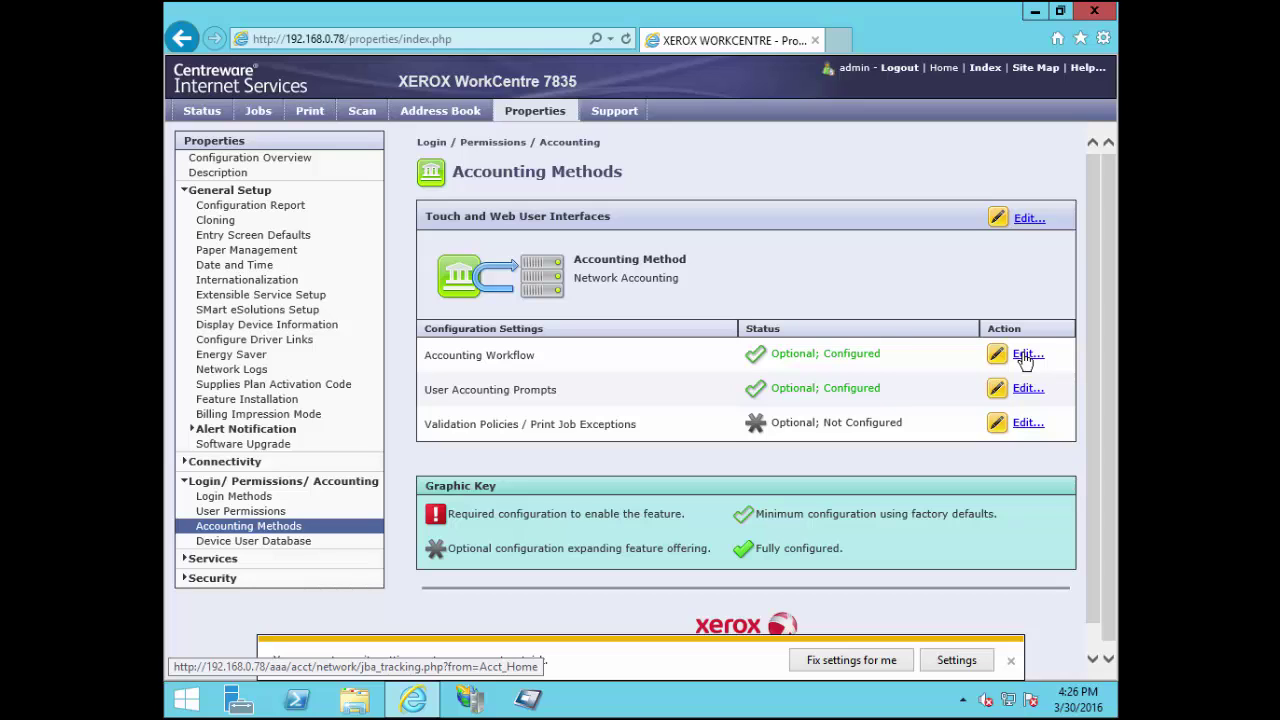
# Save the Accounting Workflow with Print Jobs kept at Capture Usage
pyautogui.click(1026, 357)
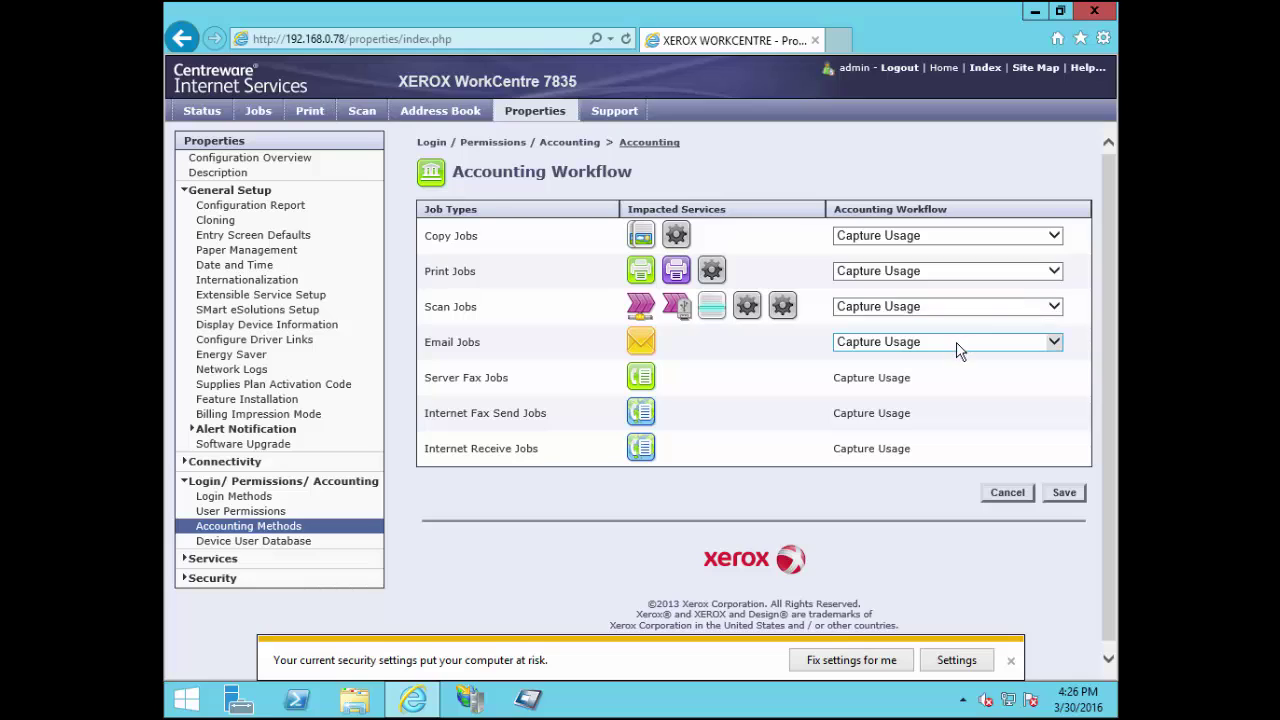
pyautogui.click(952, 272)
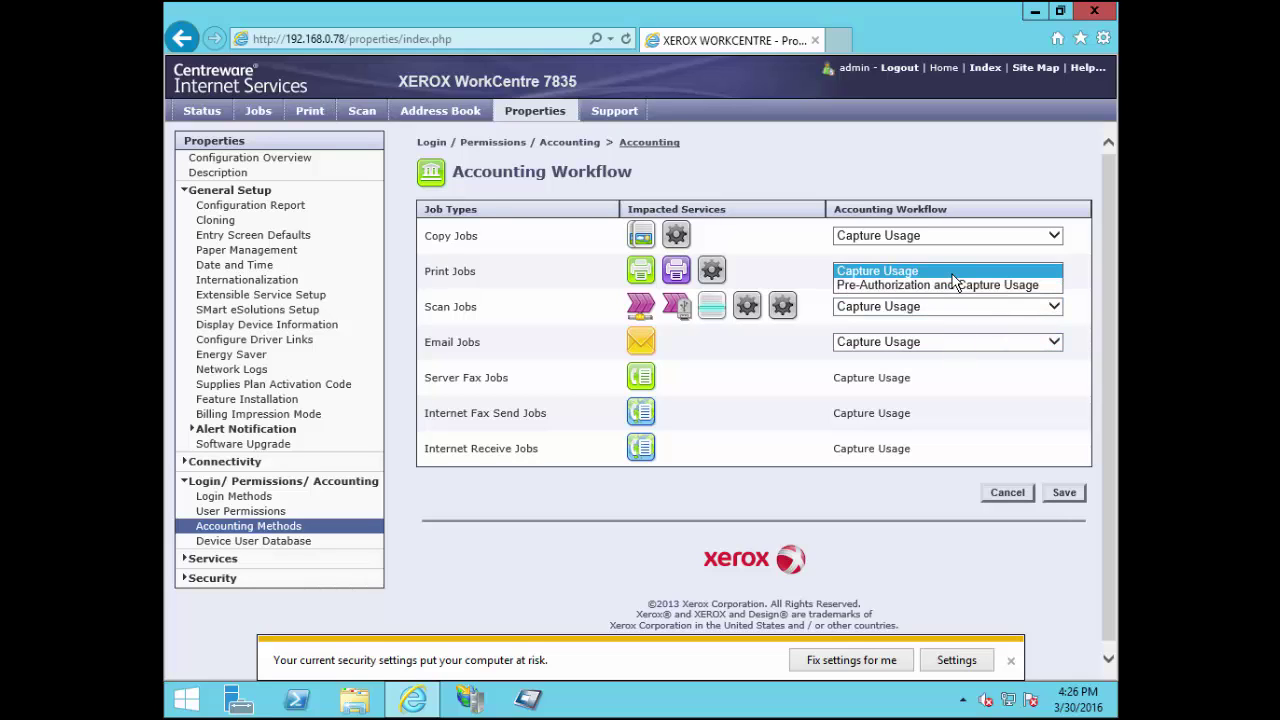
pyautogui.click(952, 271)
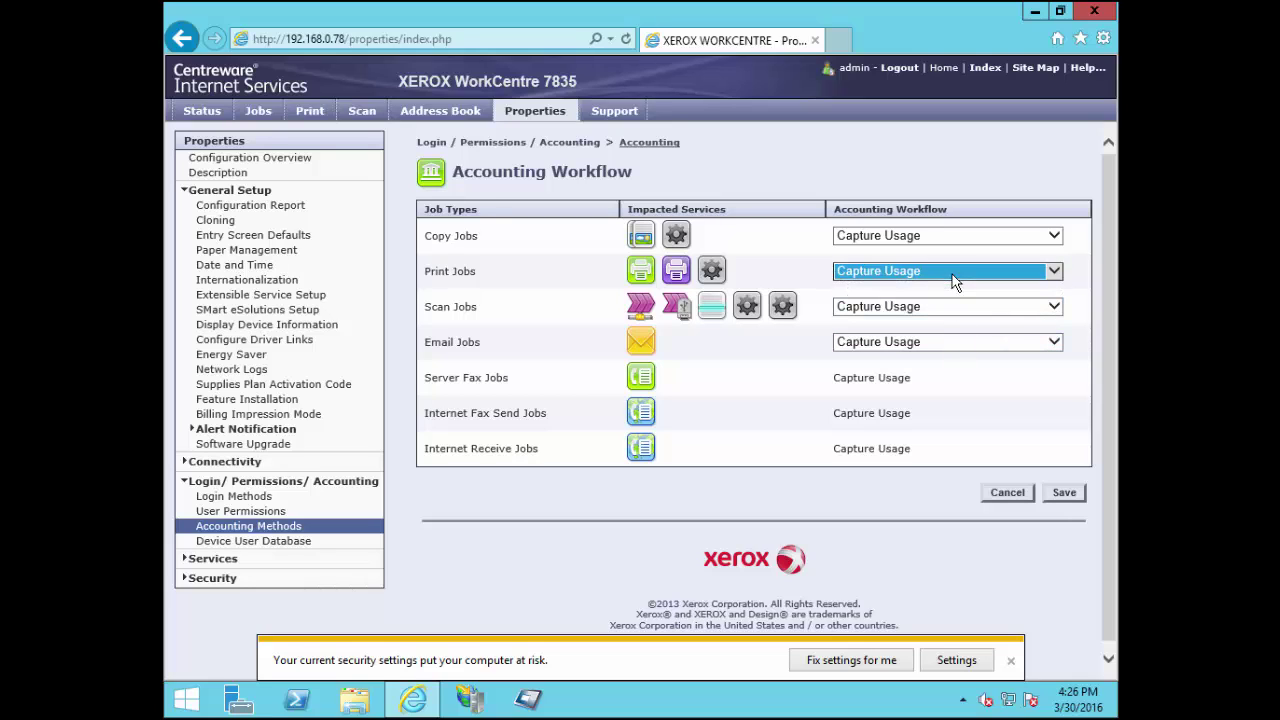
pyautogui.click(1066, 496)
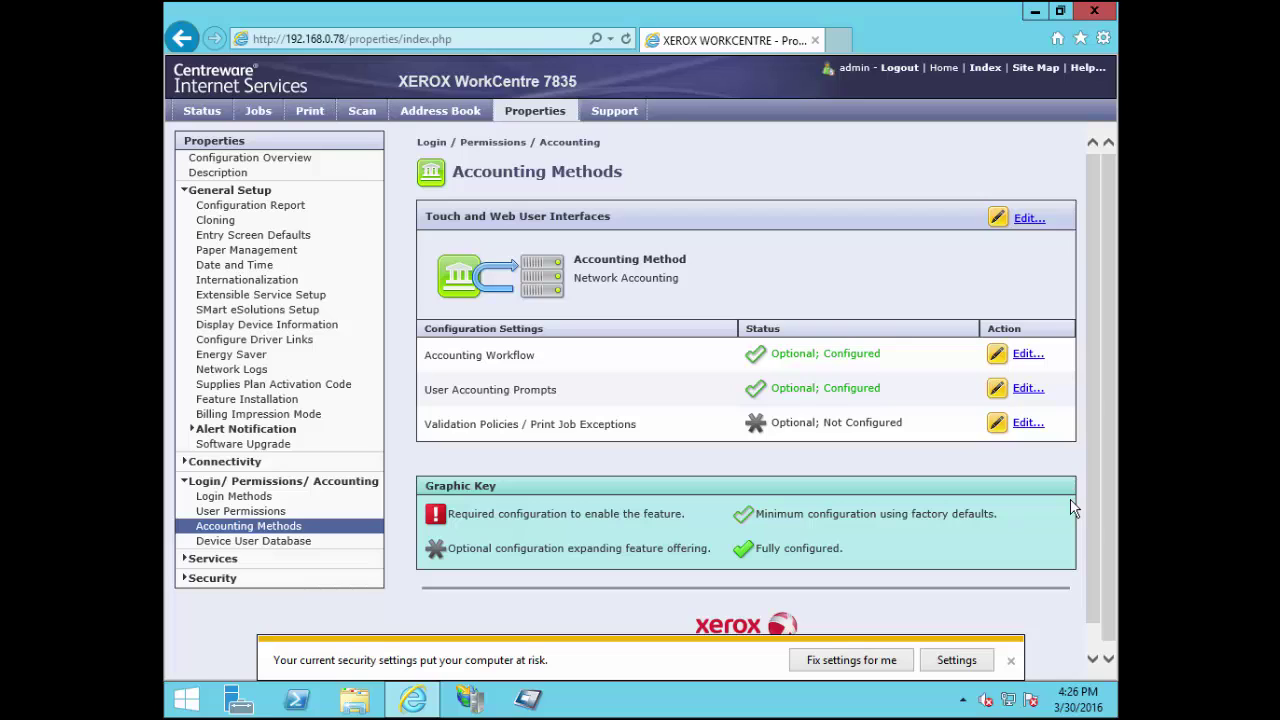
# Save the User Accounting Prompts with the No Prompting preset
pyautogui.click(1027, 389)
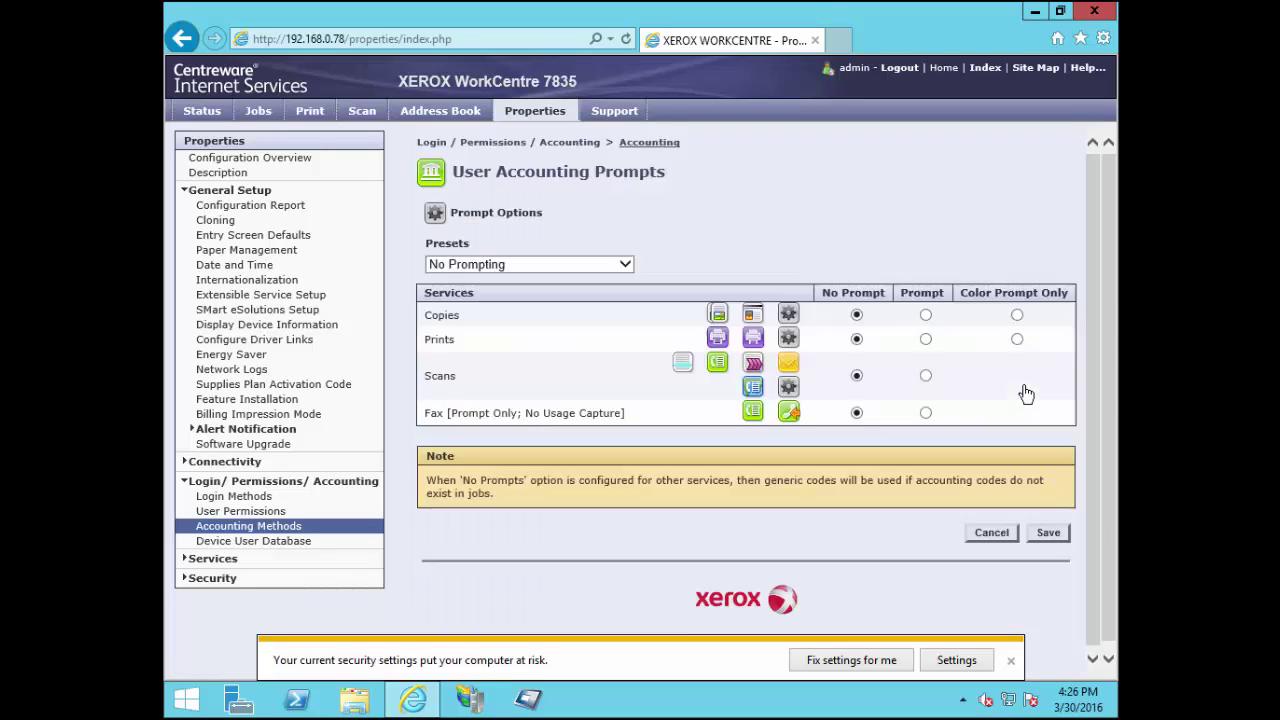
pyautogui.click(526, 265)
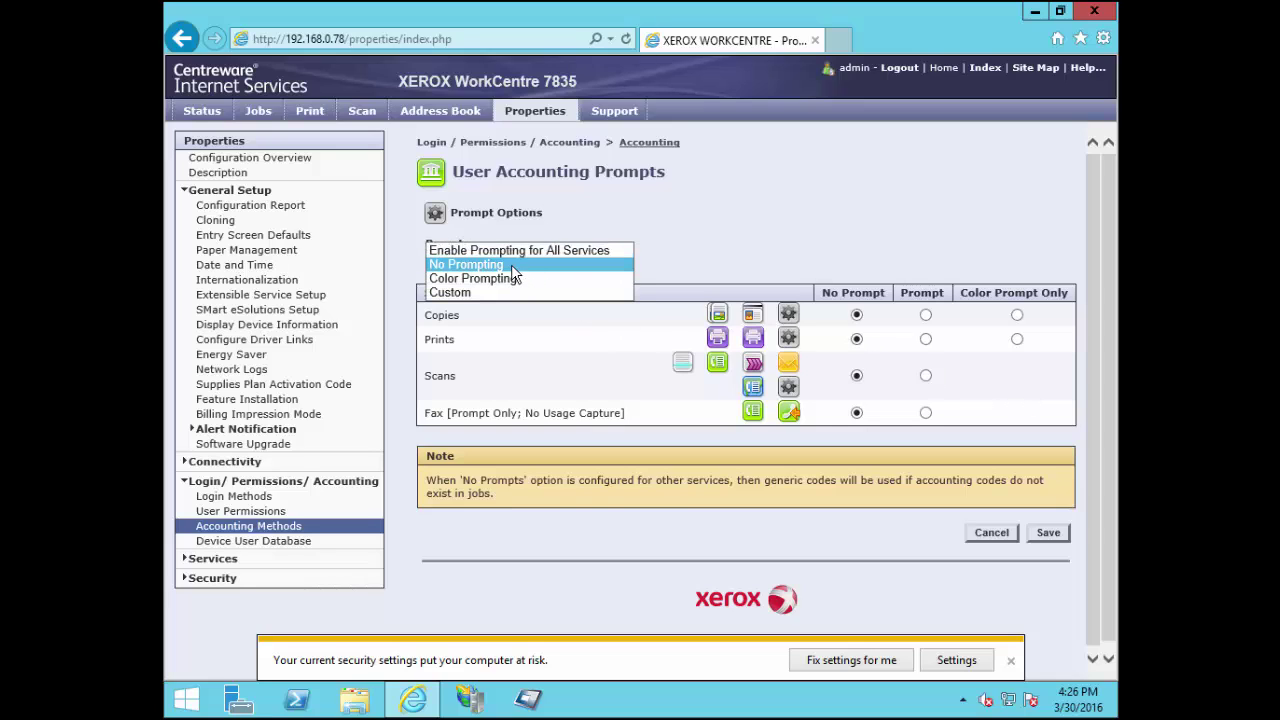
pyautogui.click(511, 264)
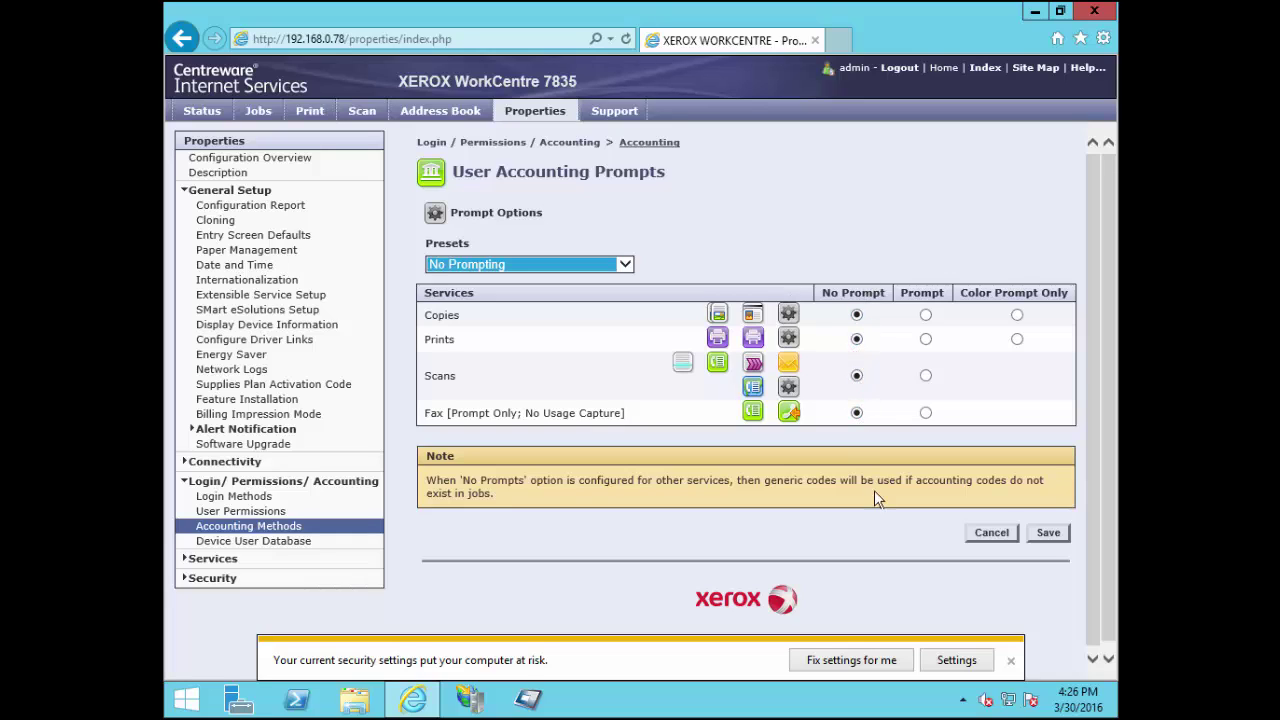
pyautogui.click(1048, 533)
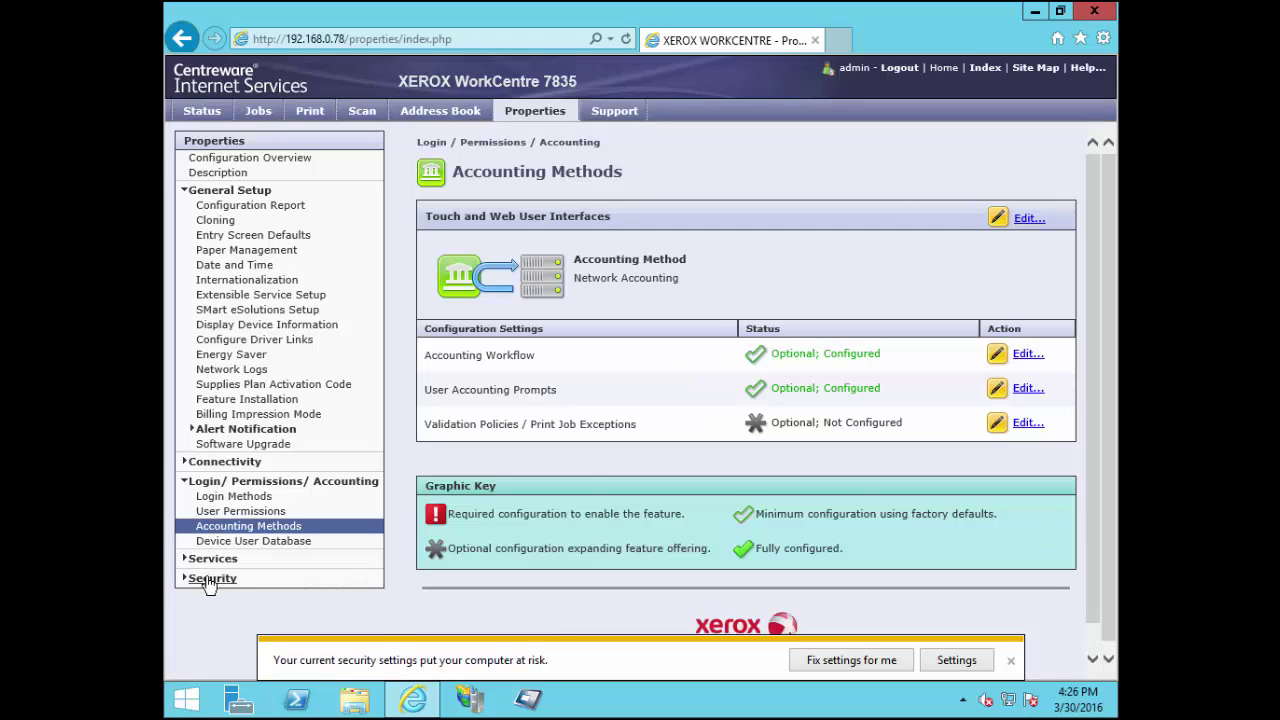
# Open Security > Certificates > Security Certificates and review the Default Xerox Device Certificate
pyautogui.click(210, 579)
pyautogui.scroll(-1, 208, 581)
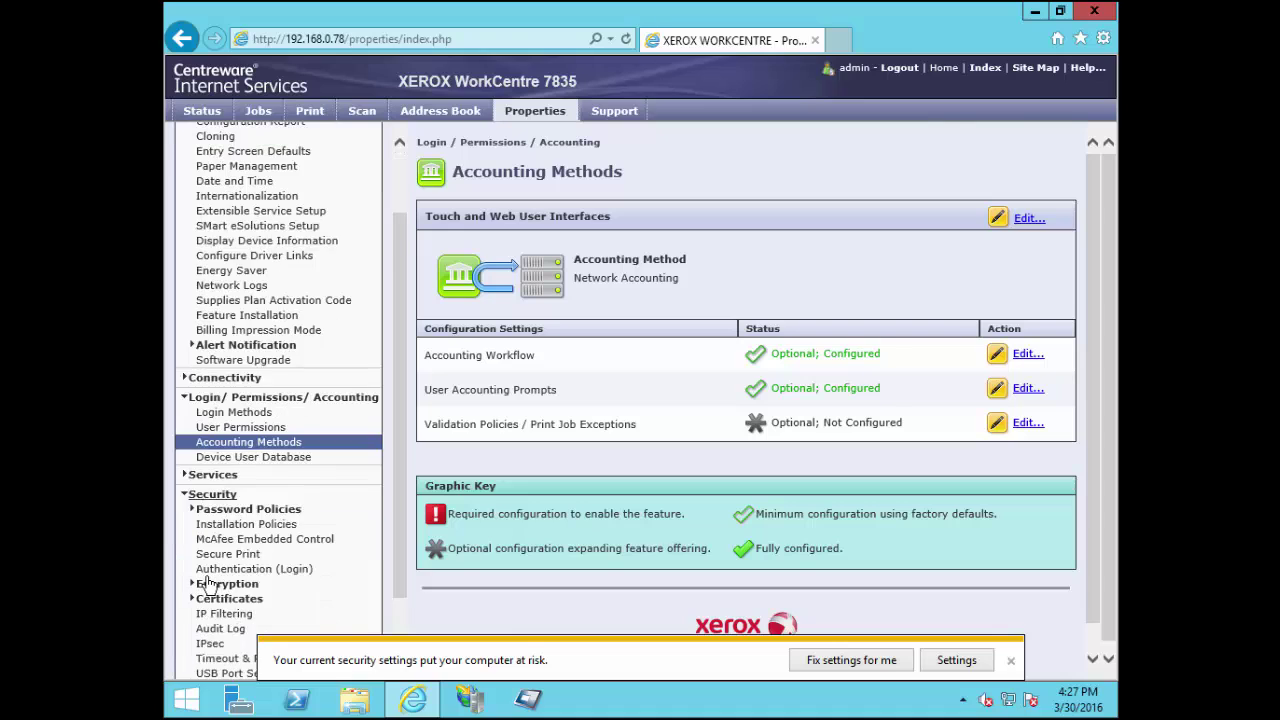
pyautogui.scroll(-1, 207, 582)
pyautogui.click(215, 530)
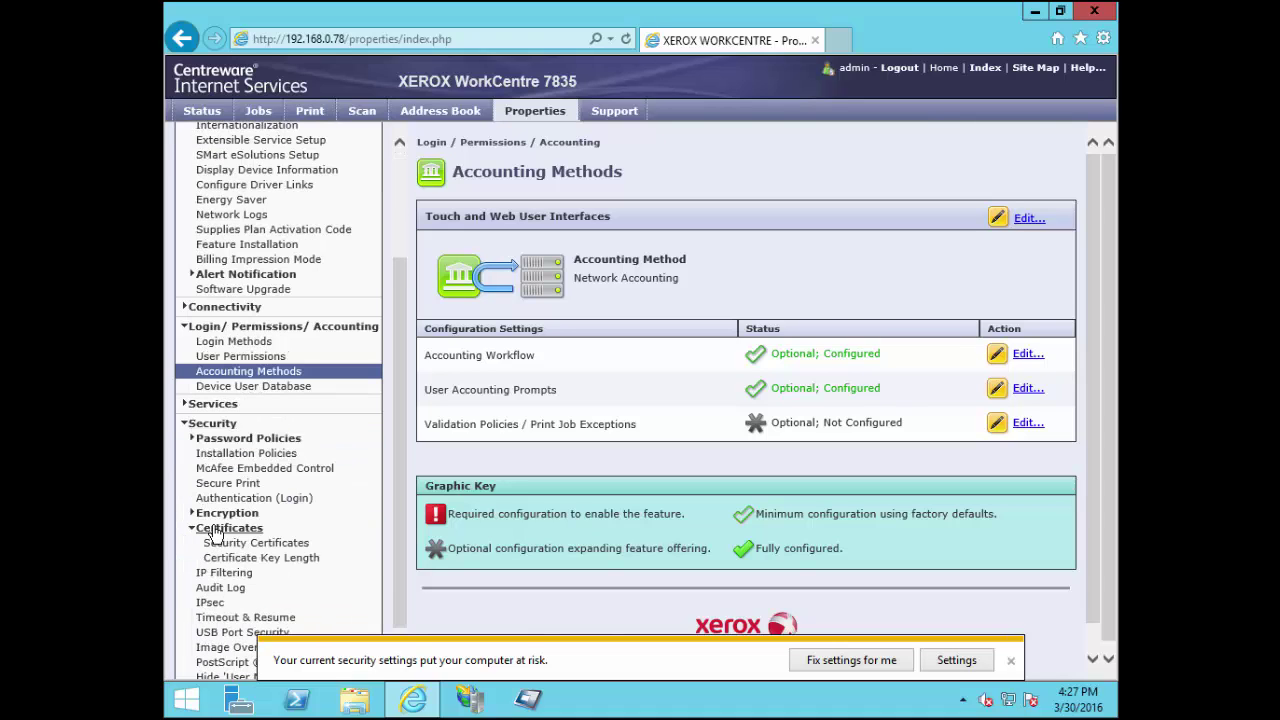
pyautogui.click(270, 545)
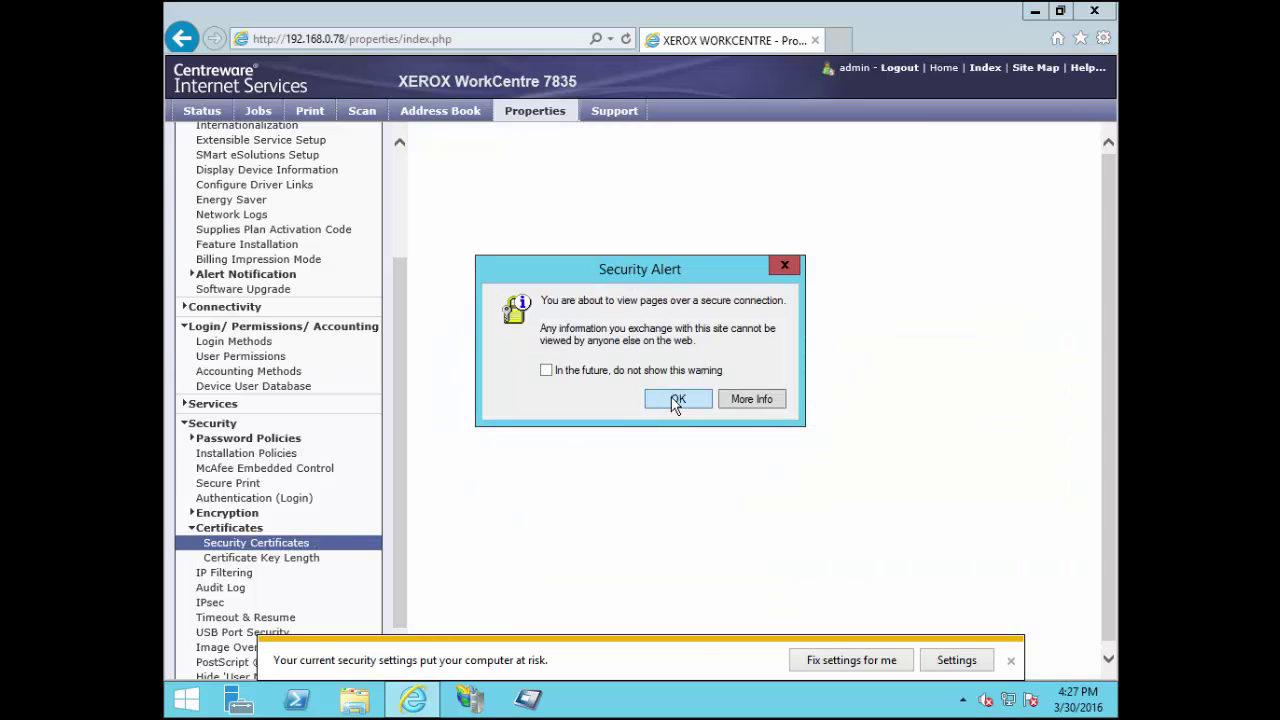
pyautogui.click(676, 399)
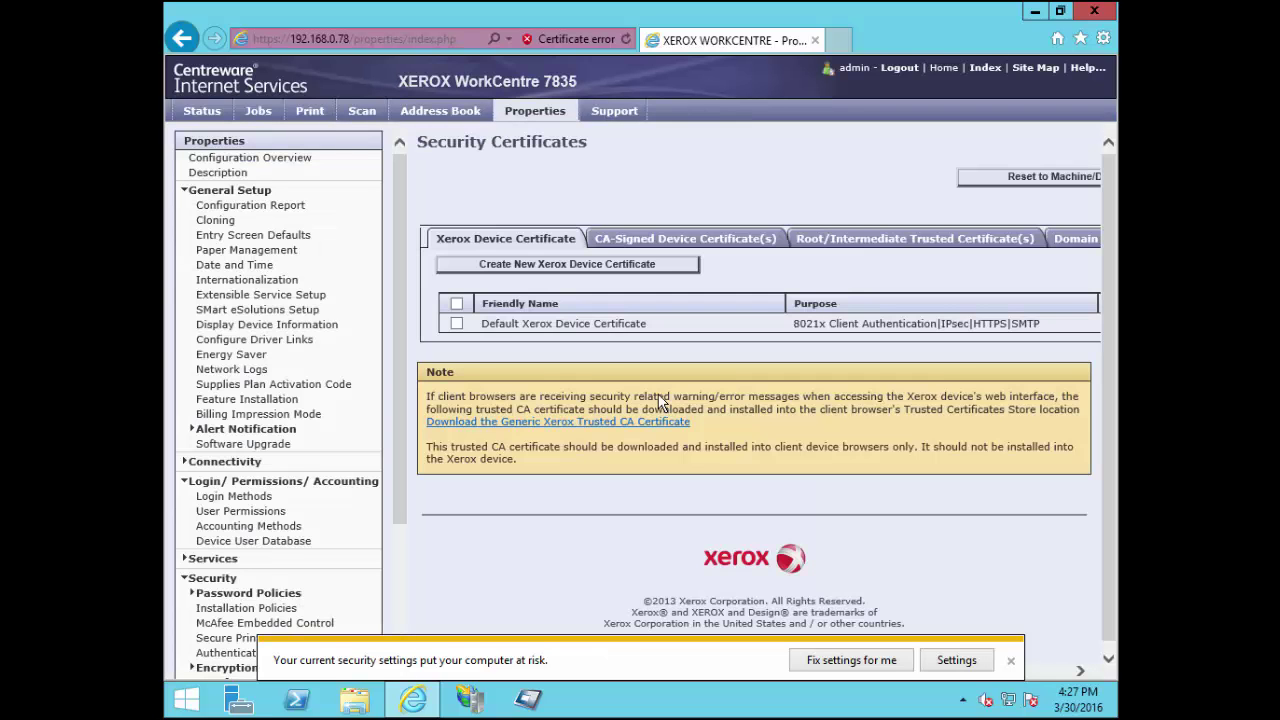
pyautogui.moveTo(662, 330); pyautogui.dragTo(482, 340)
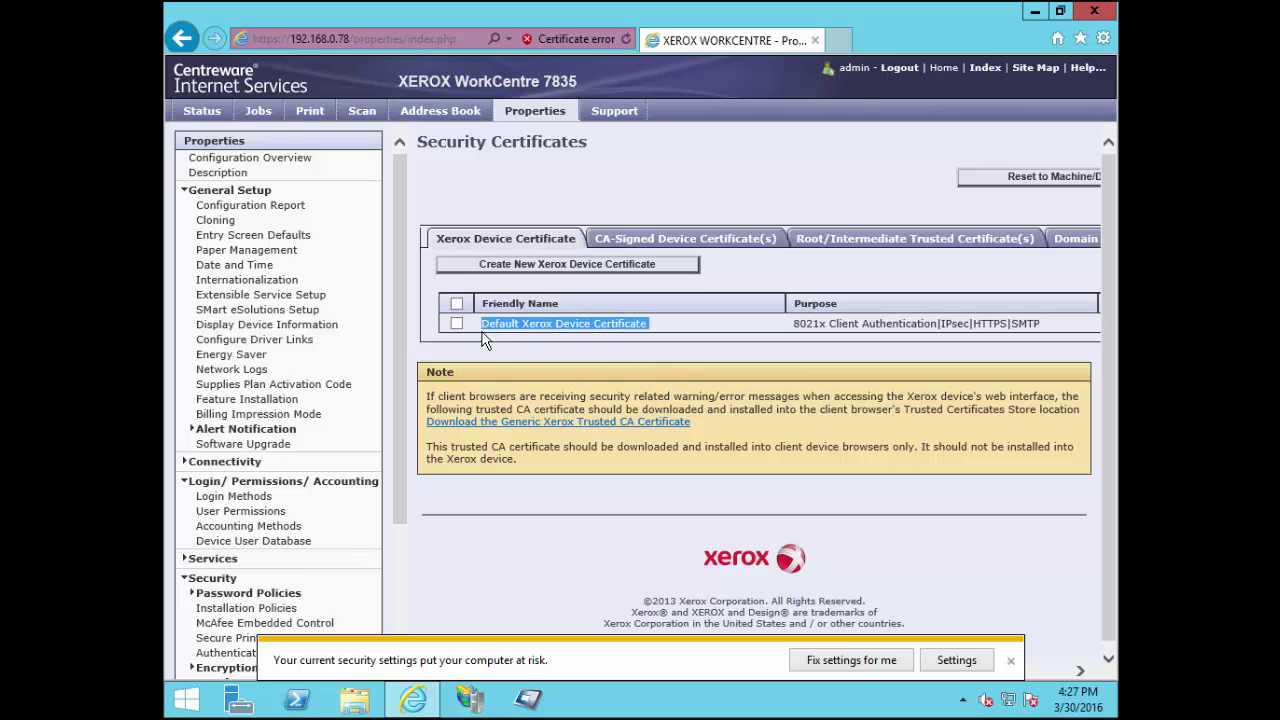